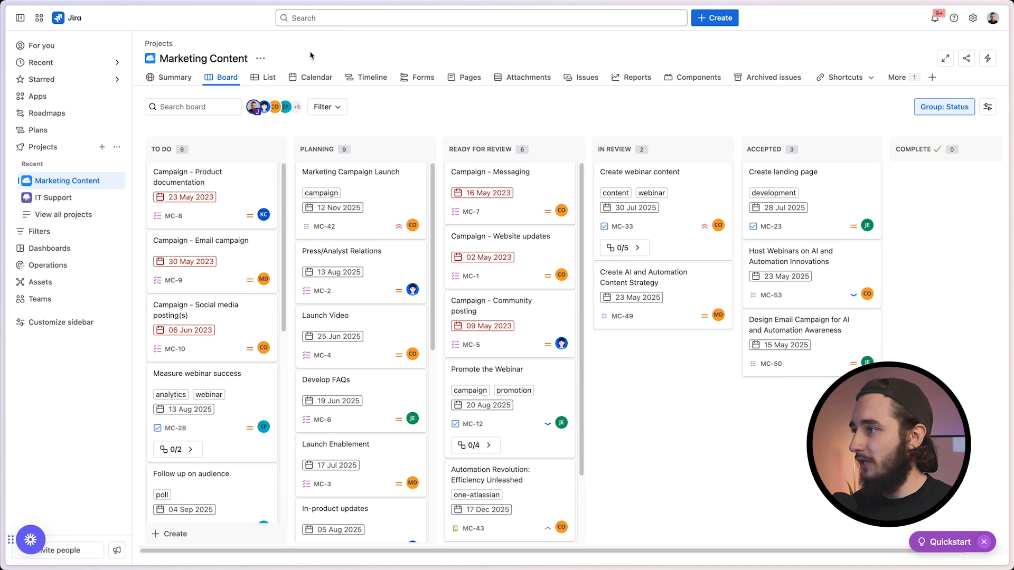
Step: Start a new automation rule for the Marketing Content project from its board
click(260, 59)
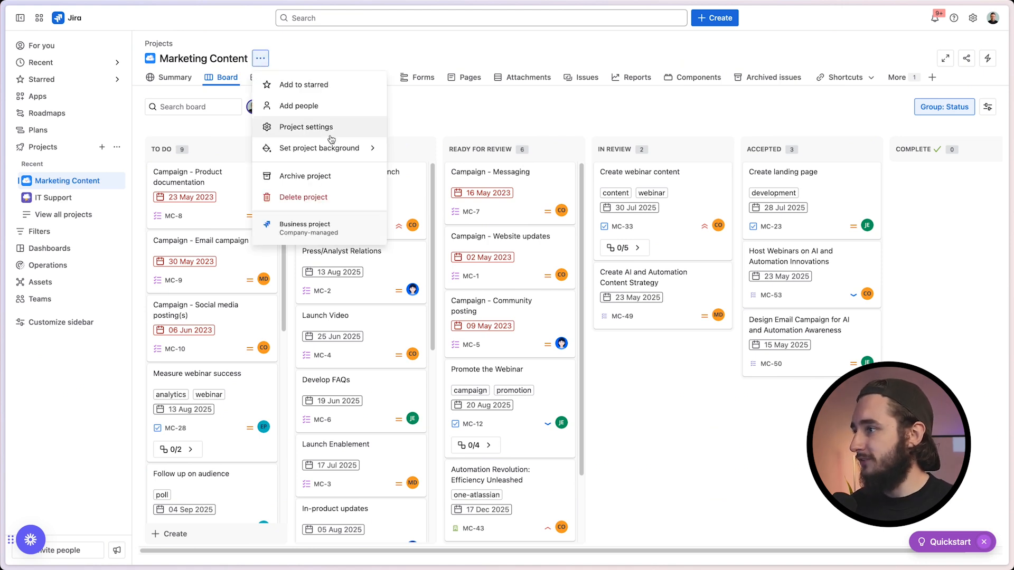
click(410, 49)
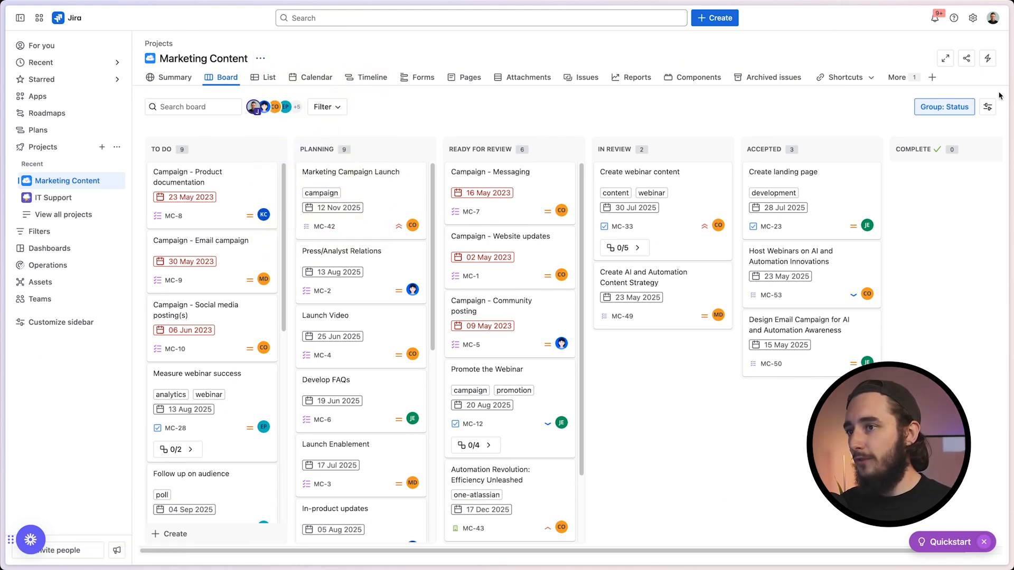
click(988, 59)
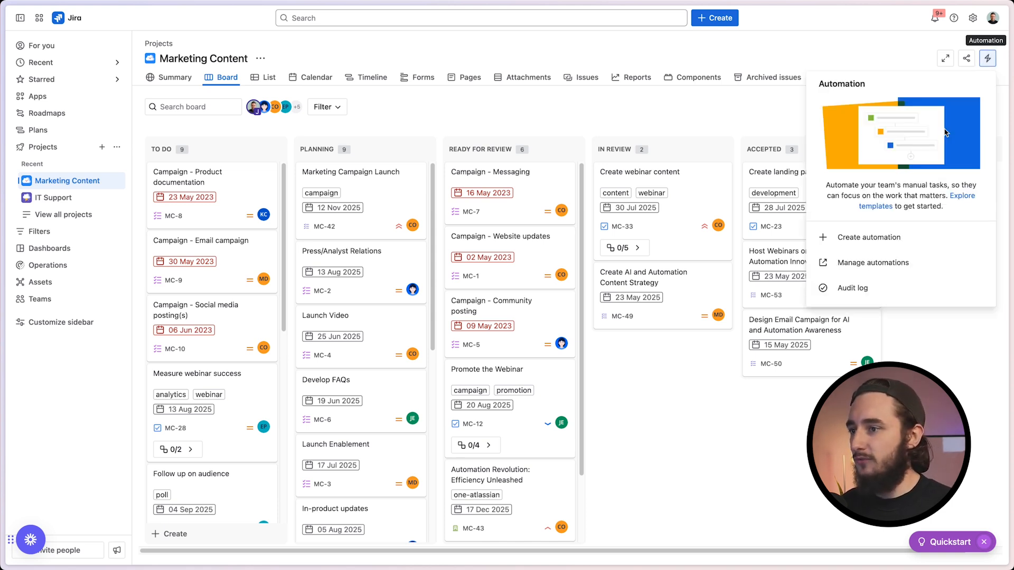
click(904, 242)
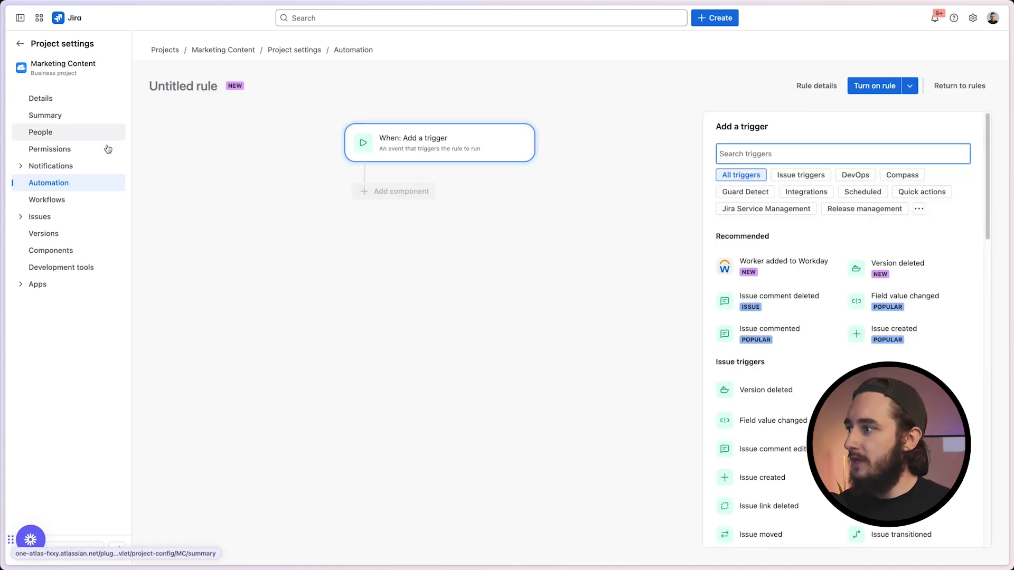
Step: Discard the untitled rule and return to the project's list of automation rules
click(70, 191)
click(956, 97)
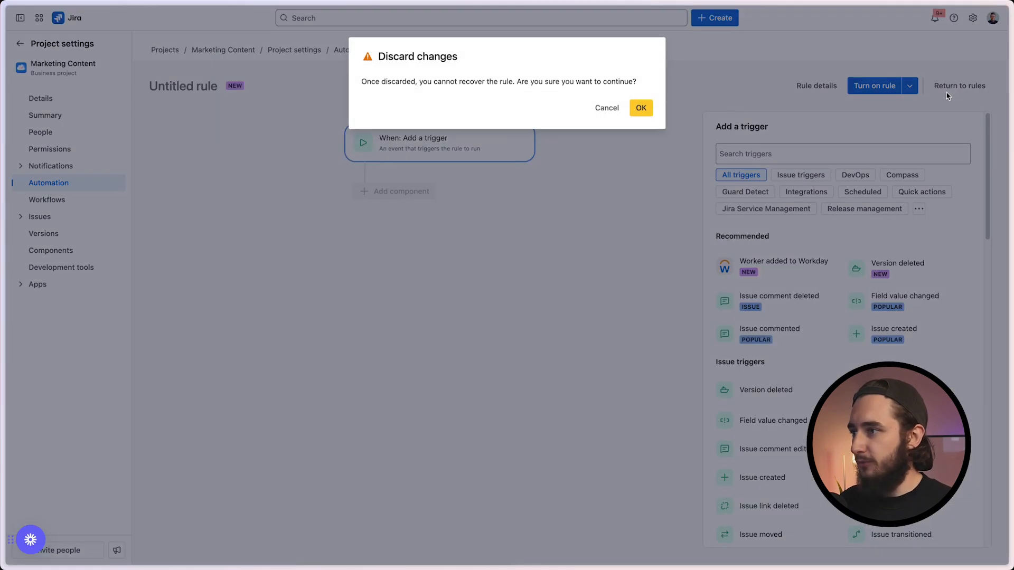
click(642, 107)
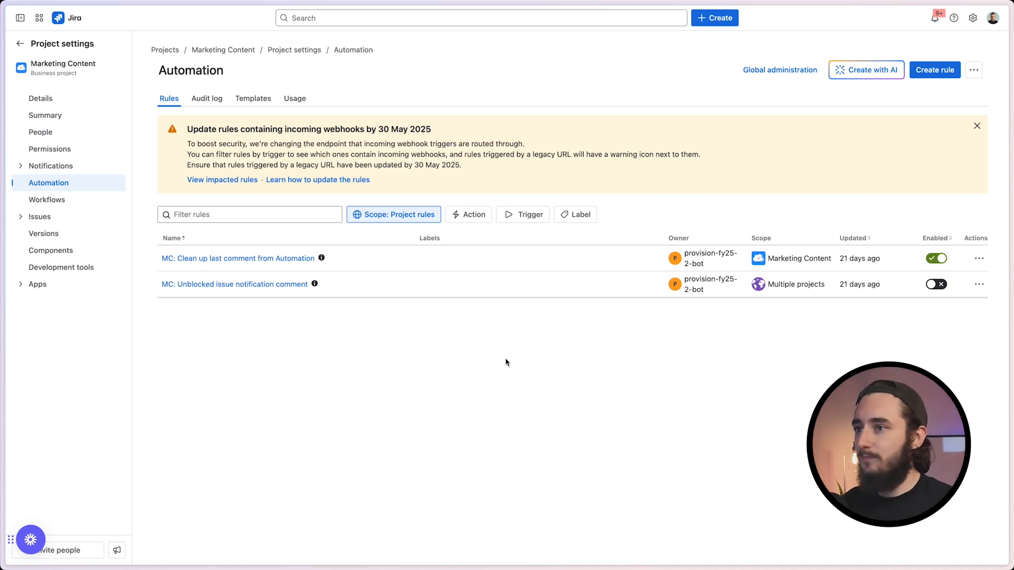
Step: Create a new automation rule and give it the Issue created trigger
click(925, 74)
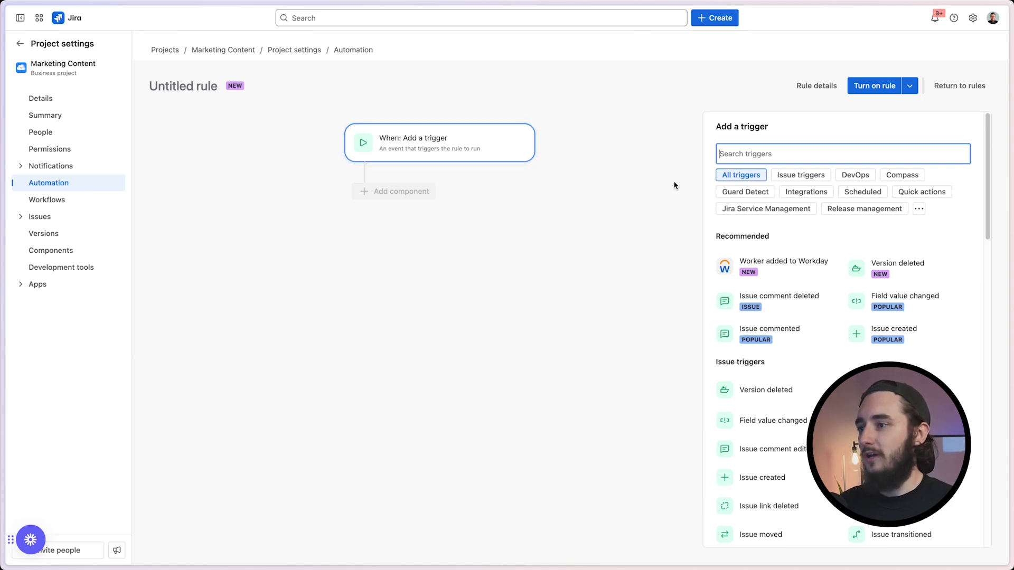
text(crea)
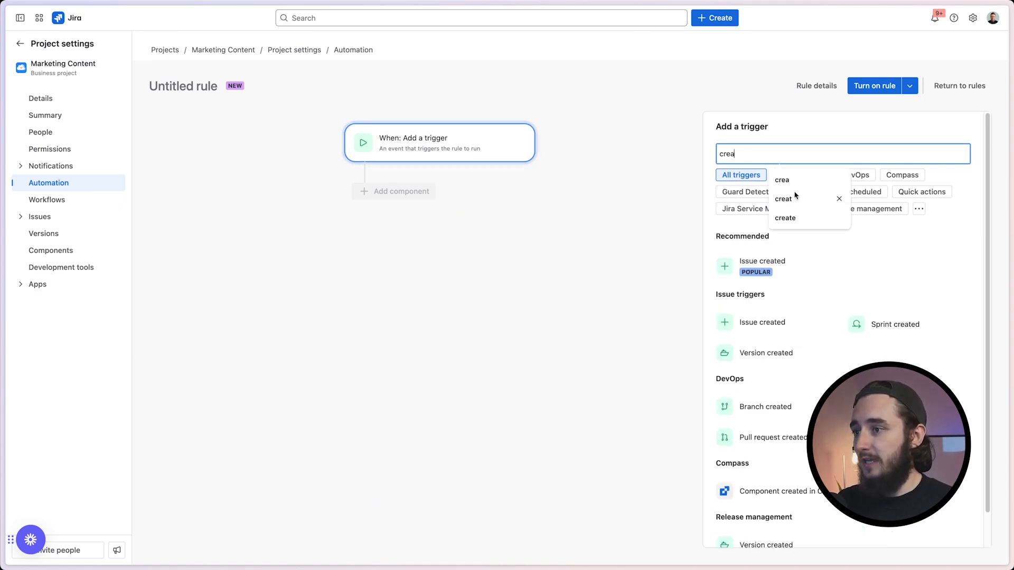
click(790, 277)
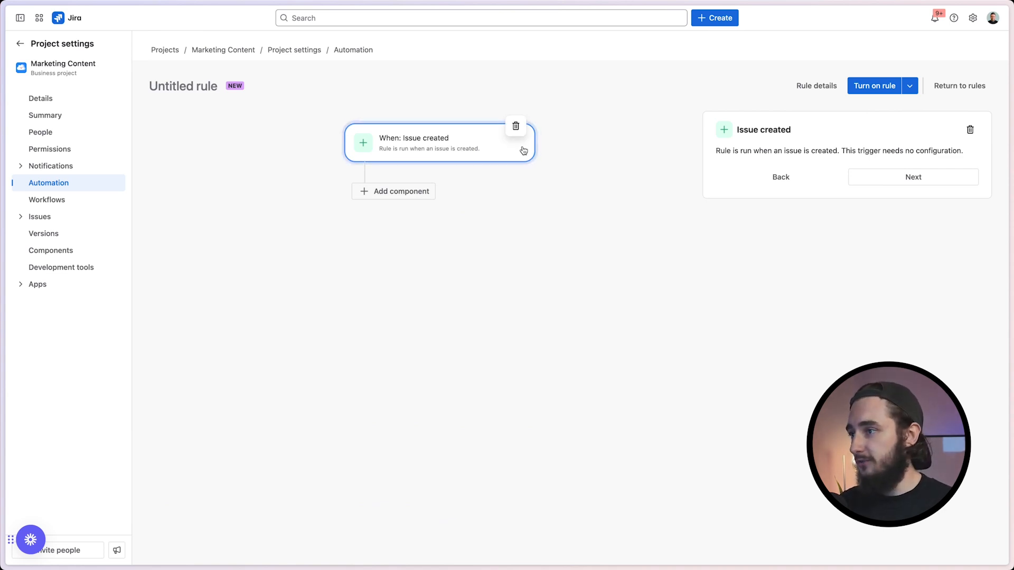
Step: Delete the rule's trigger and choose Issue created again from the trigger list
click(516, 126)
scroll(851, 274, down, 3)
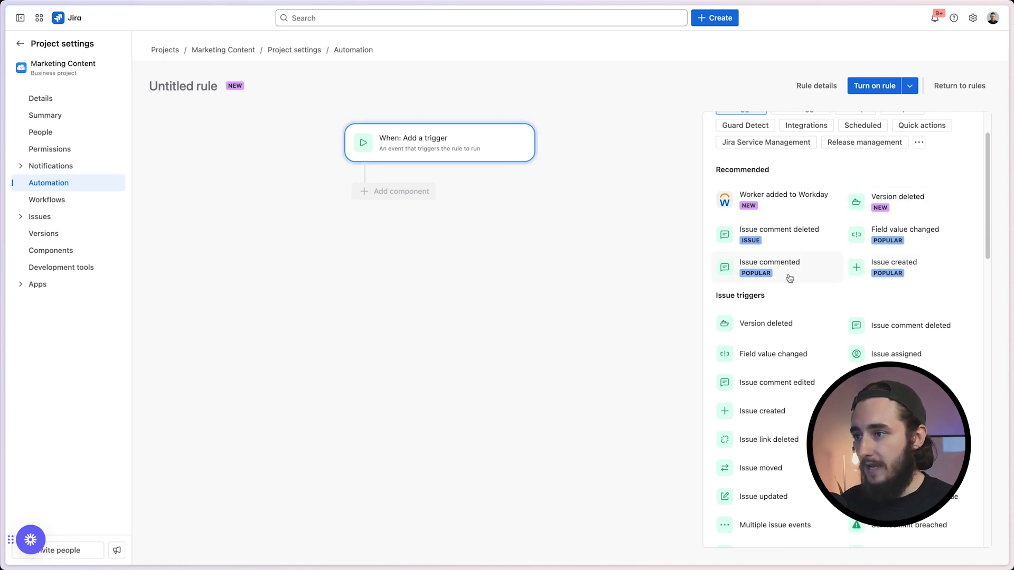
scroll(894, 352, down, 1)
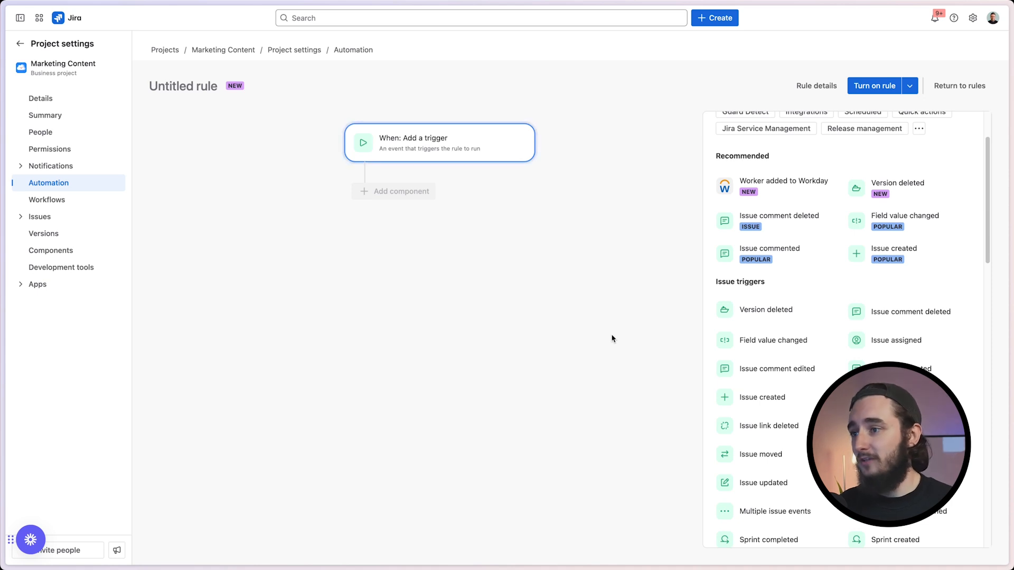
click(909, 267)
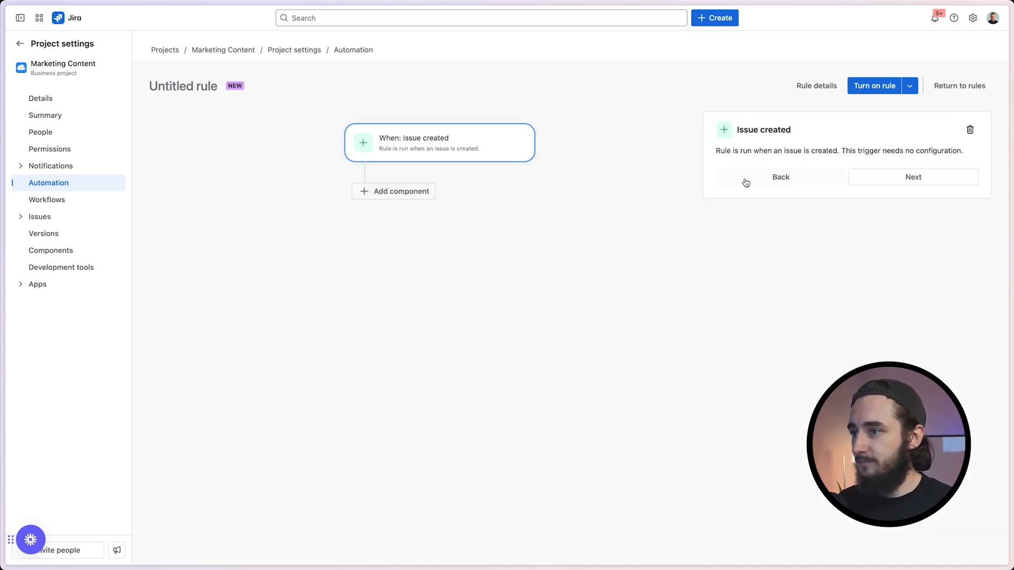
Step: Add an Issue fields condition requiring that Assignee is one of the chosen user
click(906, 178)
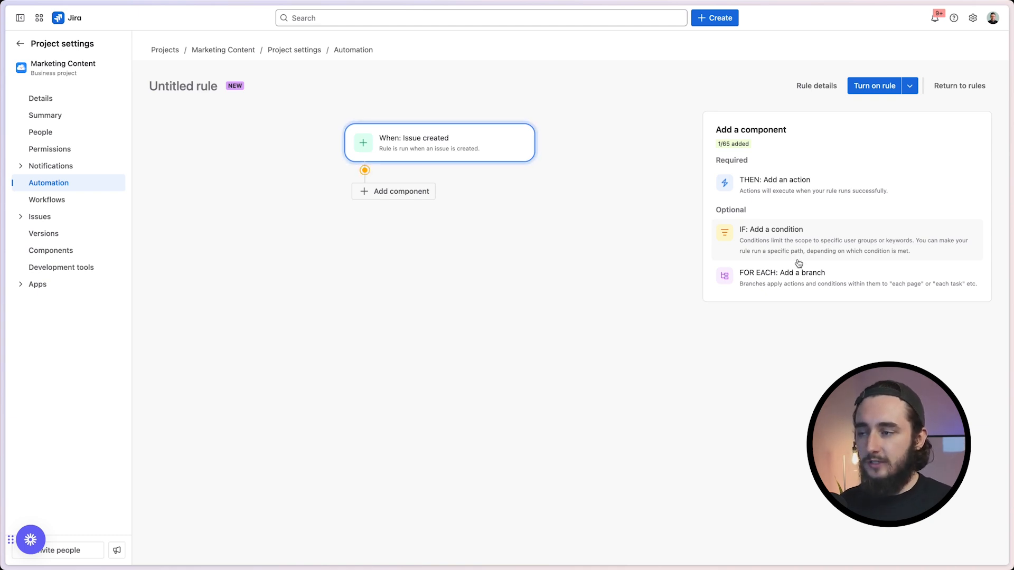
click(797, 257)
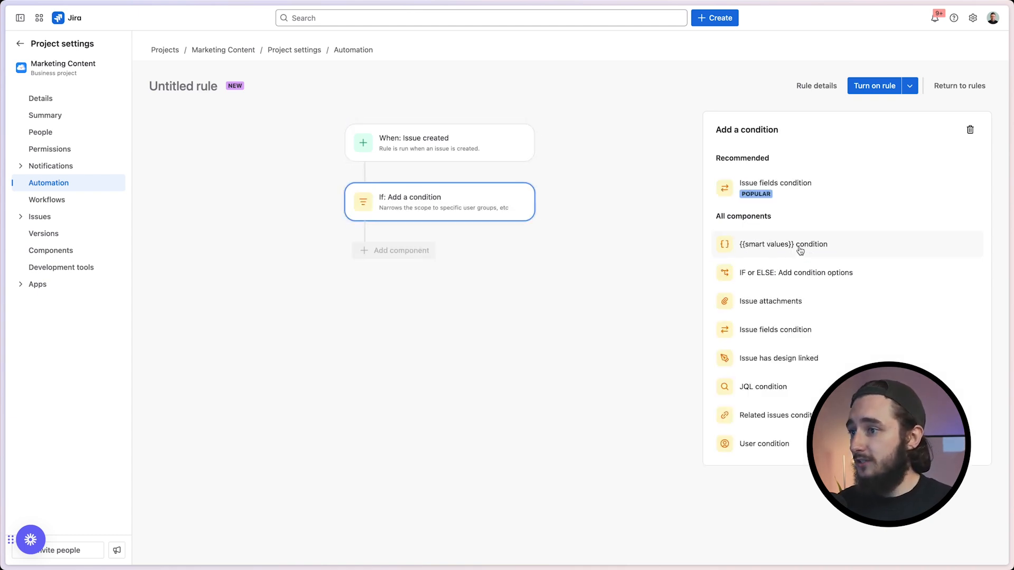
click(828, 197)
click(830, 189)
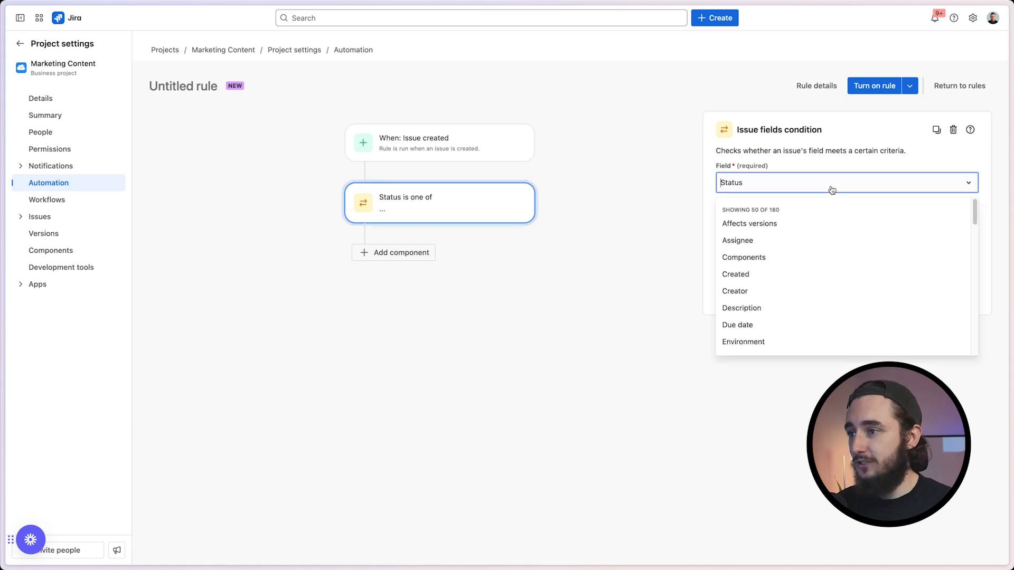
click(783, 242)
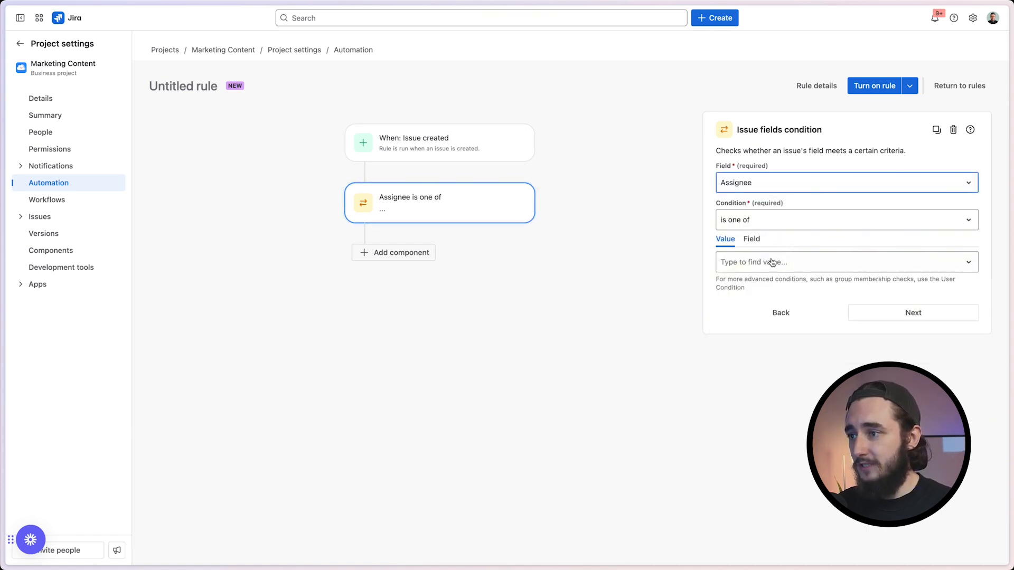
click(766, 264)
text(josh)
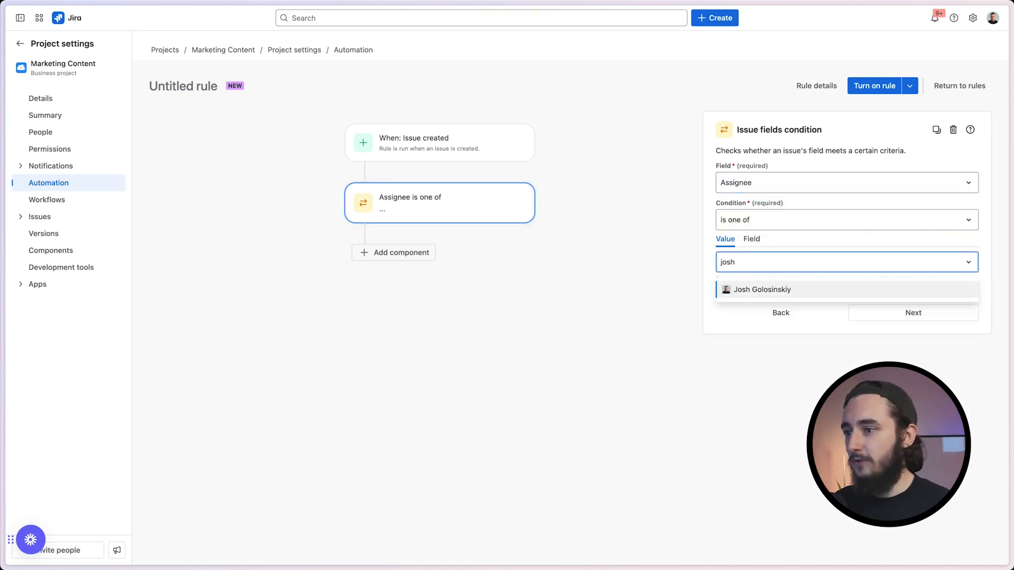
click(767, 288)
click(582, 280)
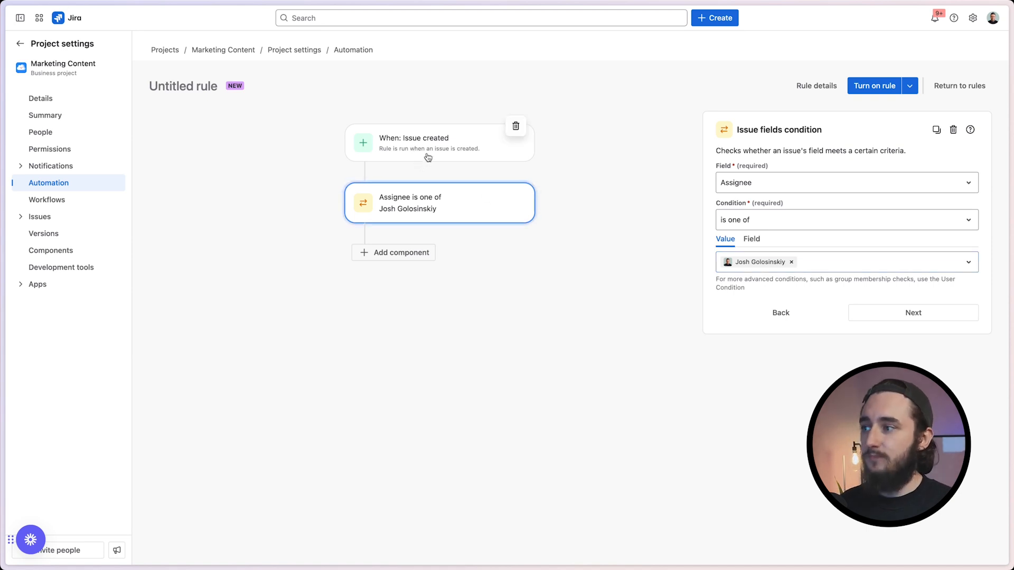
Step: Add an action component after the condition and look through the available actions
click(399, 253)
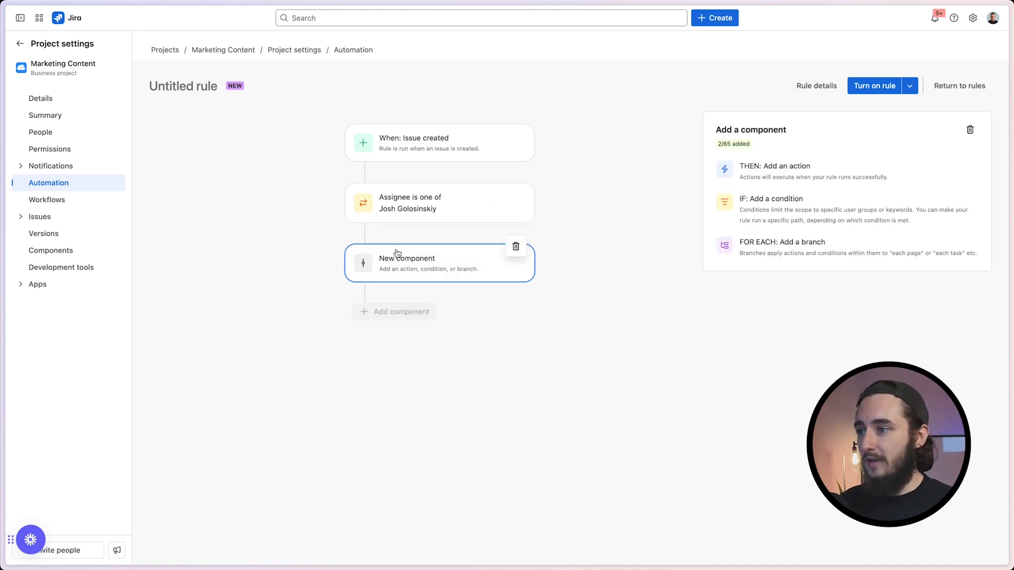
click(803, 175)
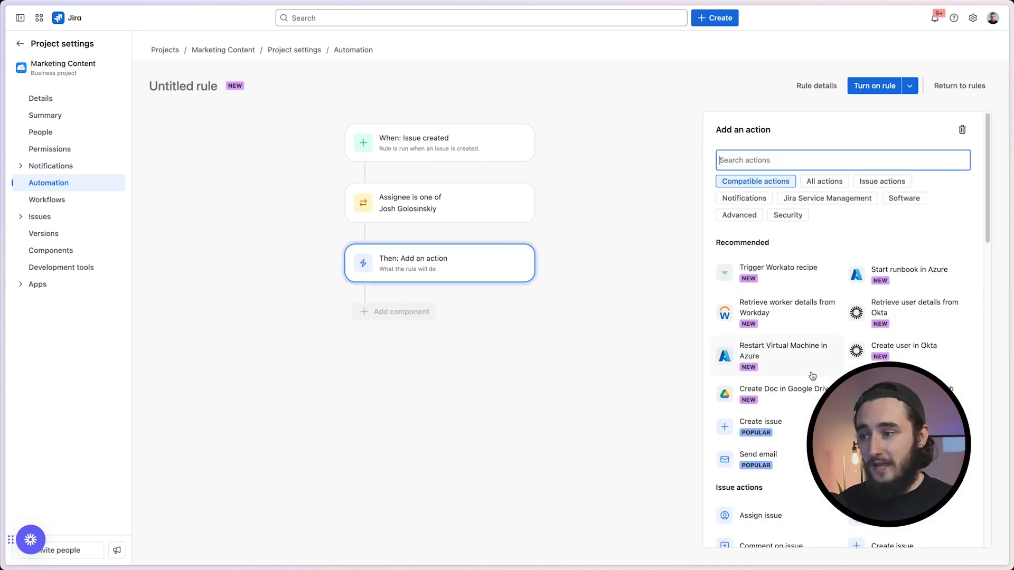
scroll(812, 377, down, 3)
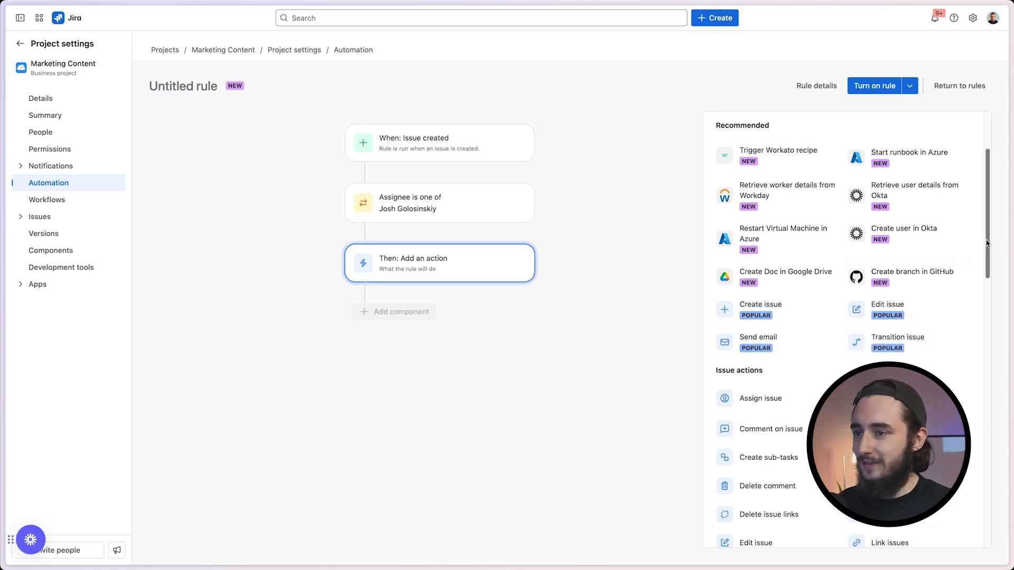
drag(990, 241, 989, 280)
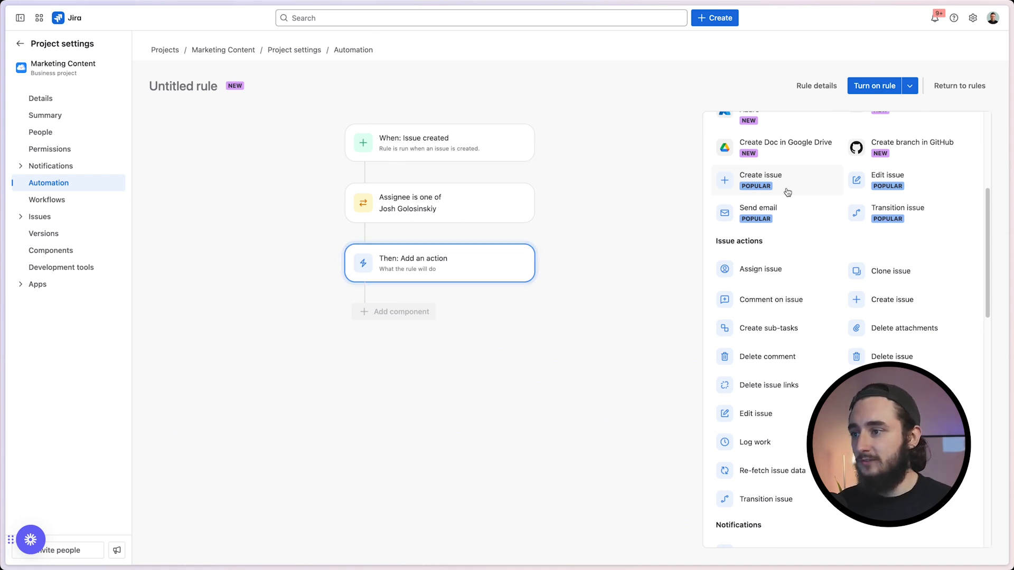
scroll(848, 273, down, 3)
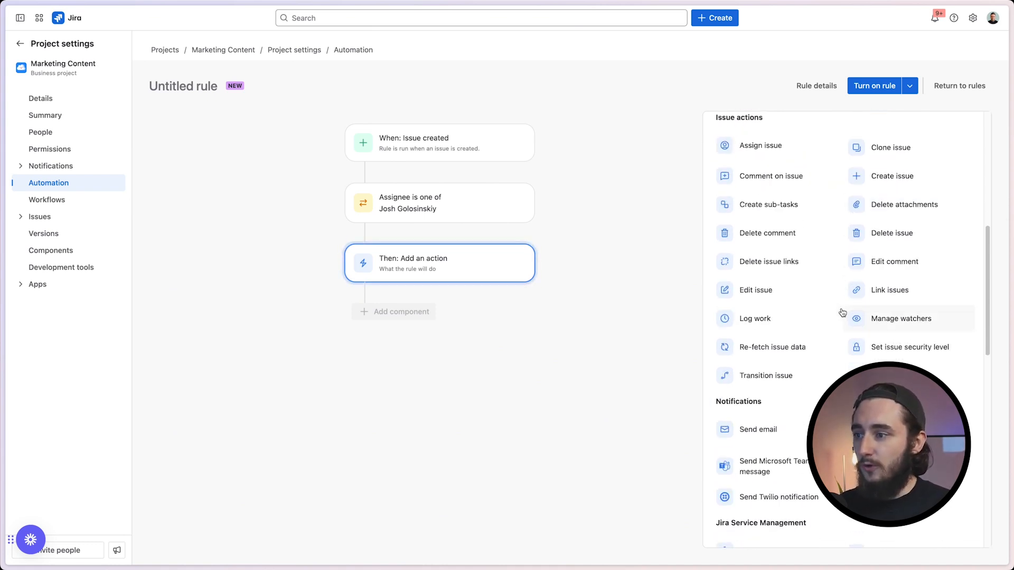
scroll(777, 375, up, 5)
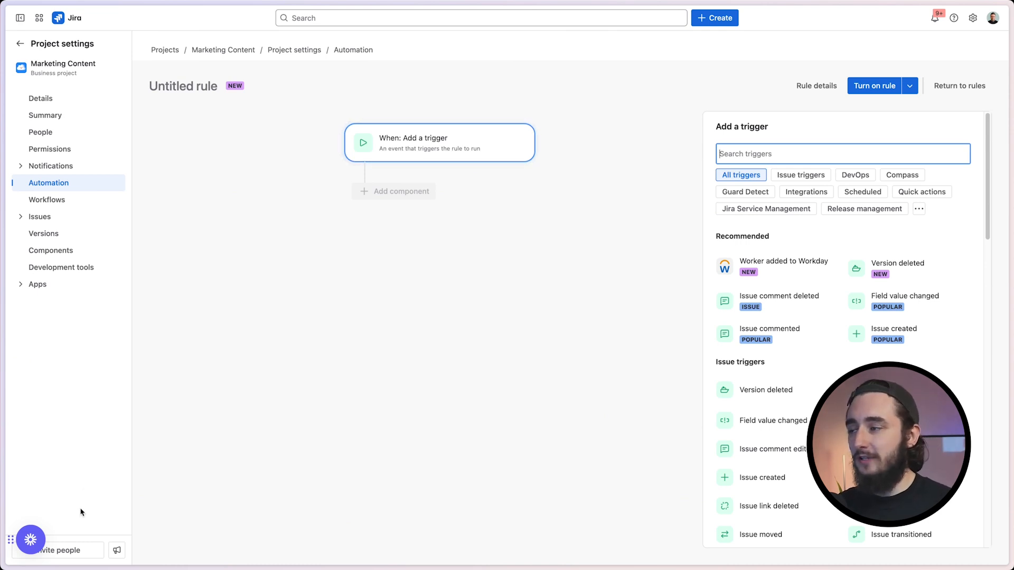
Step: Set the blank rule's trigger to Issue created and add an Assign issue action after it
text(crea)
click(782, 272)
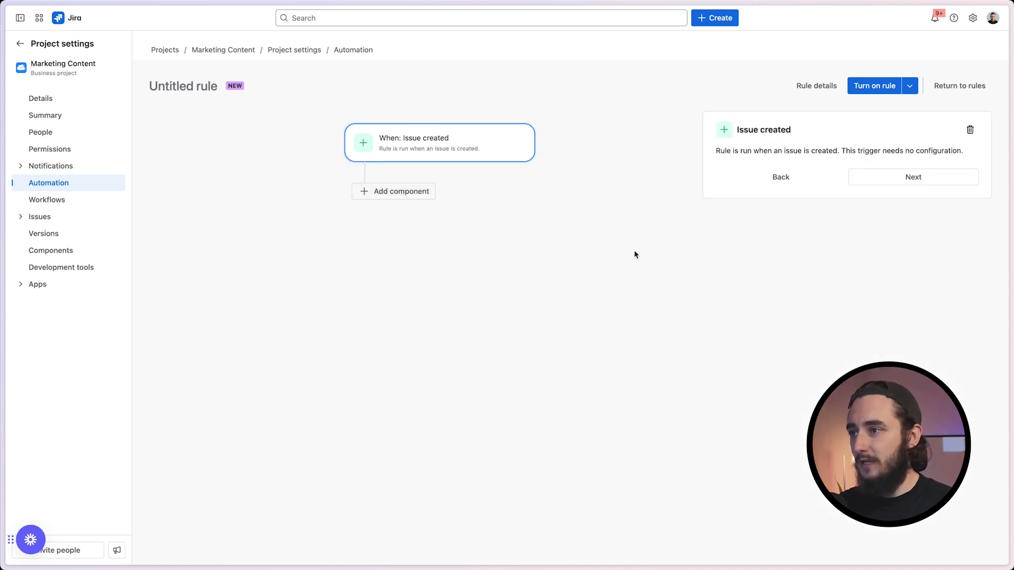
click(431, 196)
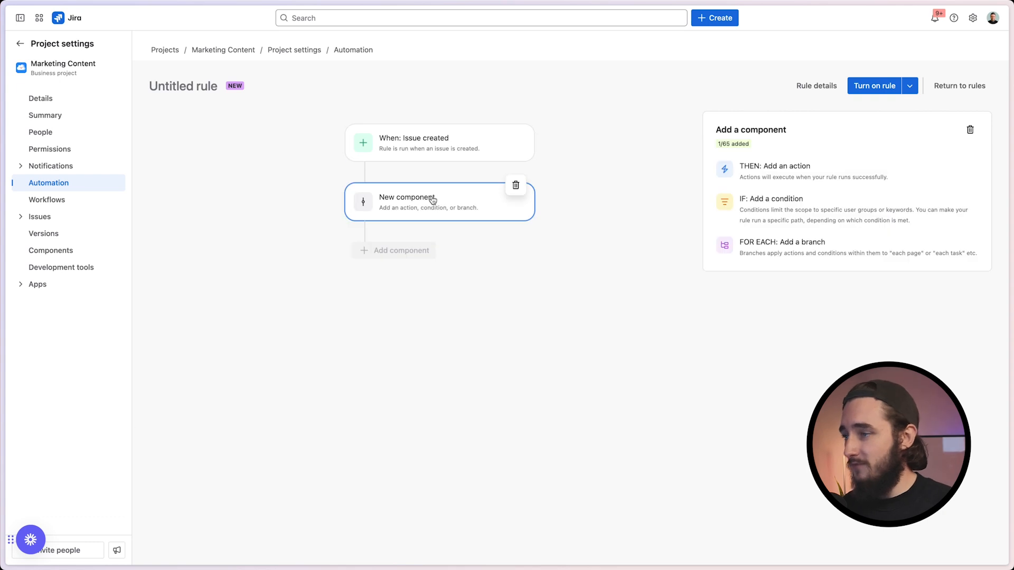
click(760, 173)
text(ass)
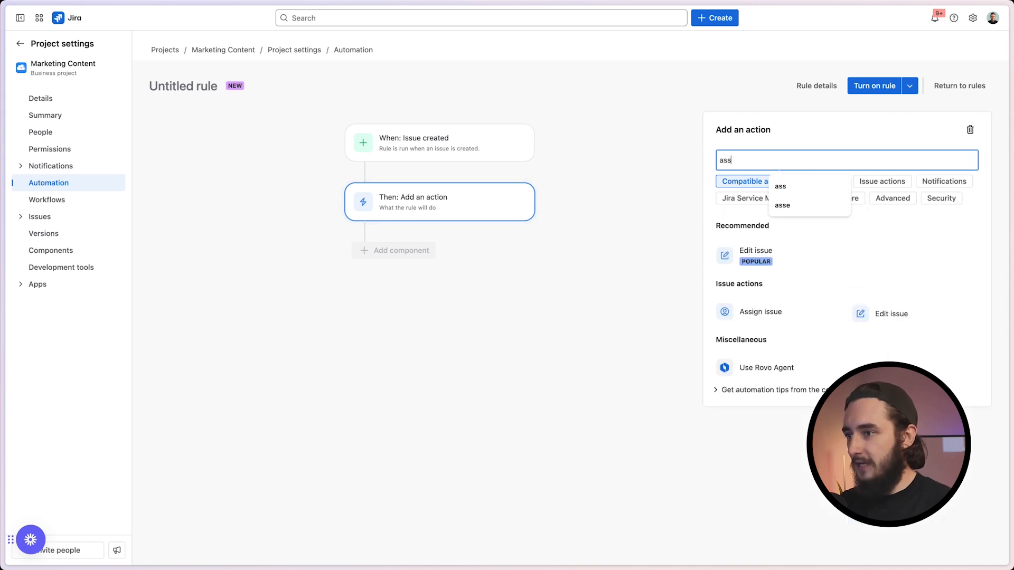
click(759, 320)
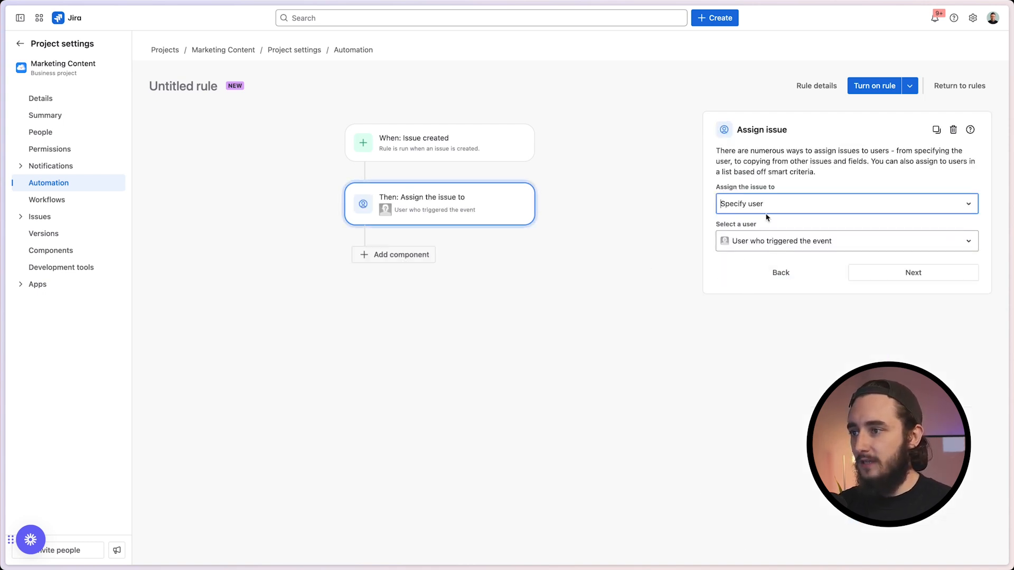
Step: Specify the user's own name as the person the Assign issue action assigns to
click(824, 237)
text(josh)
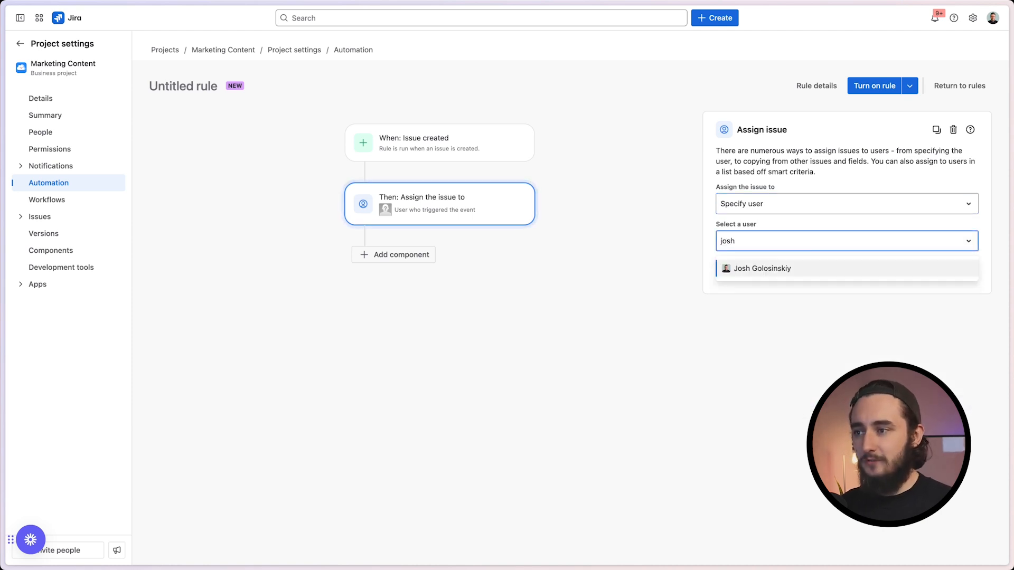
click(820, 269)
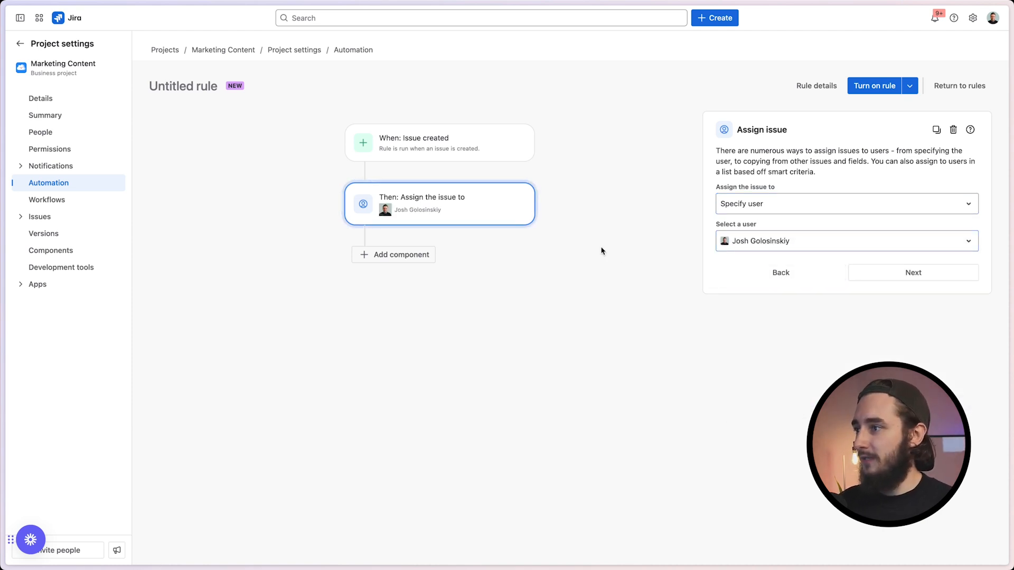
Step: Name the rule "Issue Created -> Assign to" followed by the assignee's first name, and turn it on
click(864, 89)
click(817, 165)
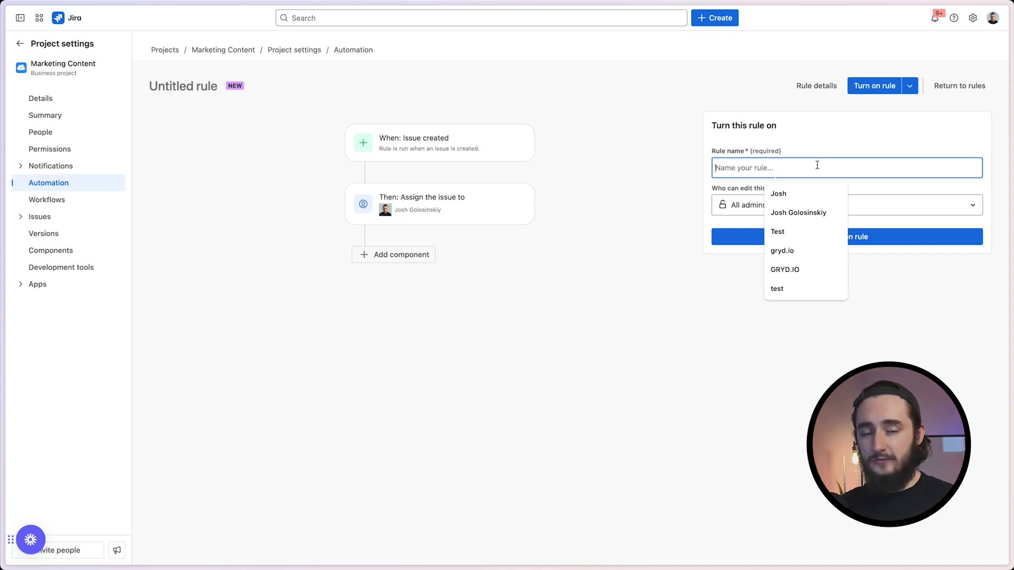
text(Issue Created -)
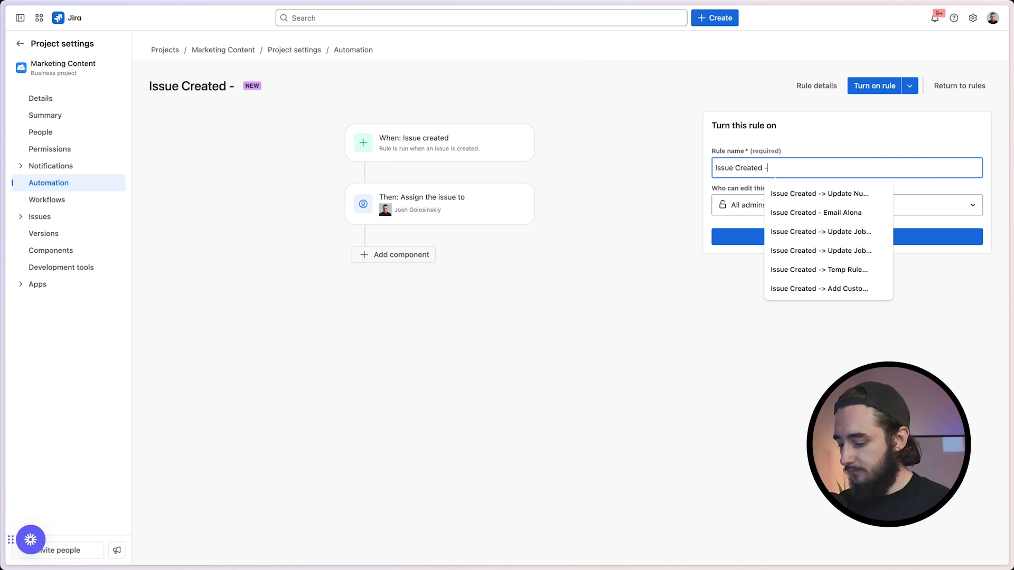
text(>)
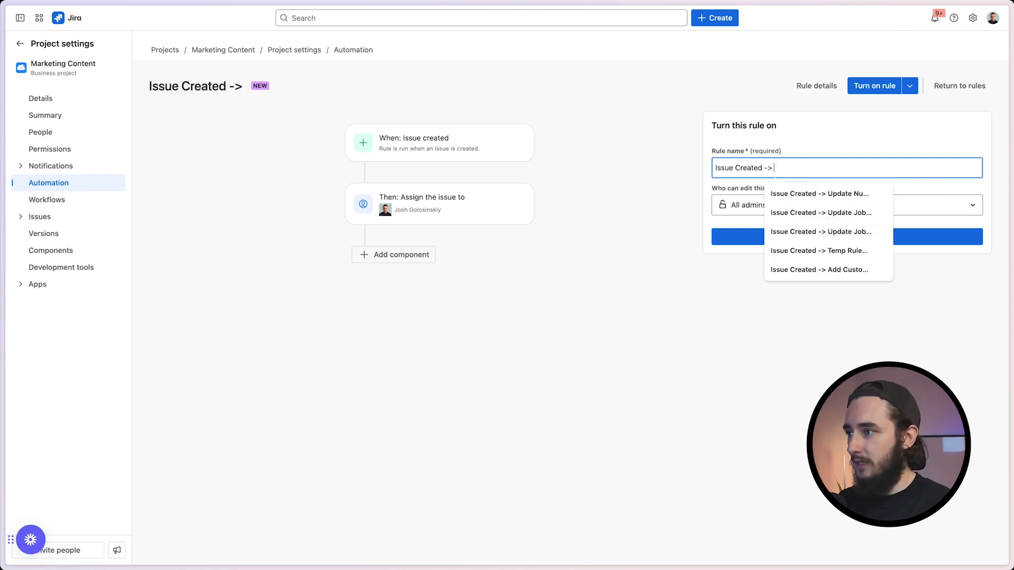
text( Assing to)
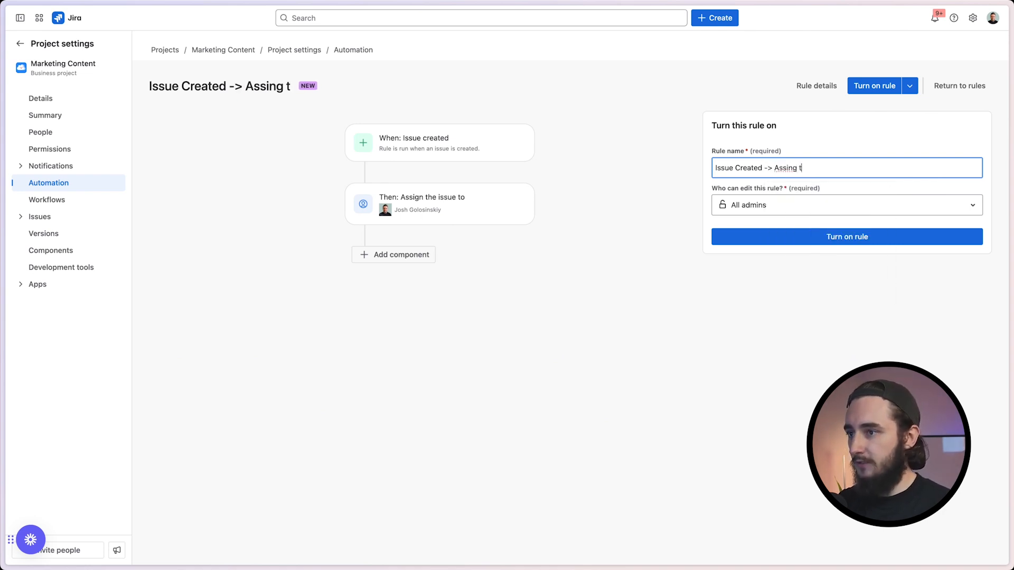
key(BackSpace)
key(BackSpace)
key(BackSpace)
key(BackSpace)
key(BackSpace)
text(gn)
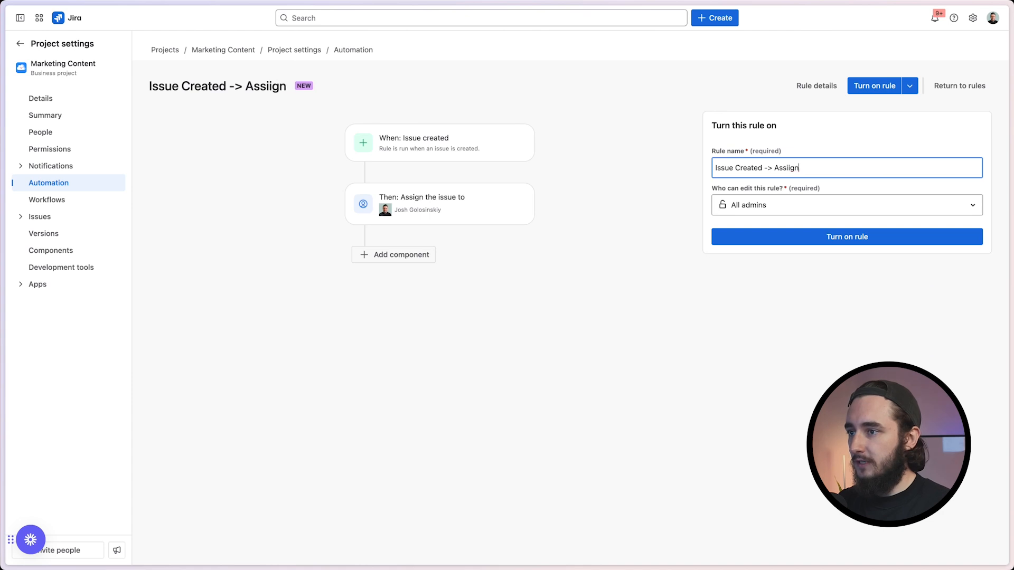
text( to Josh)
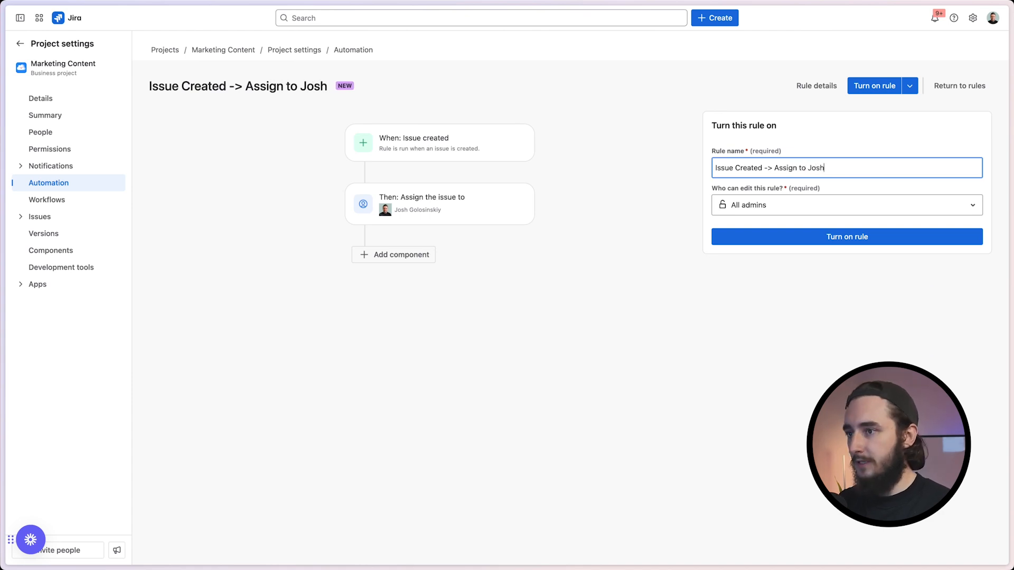
key(Return)
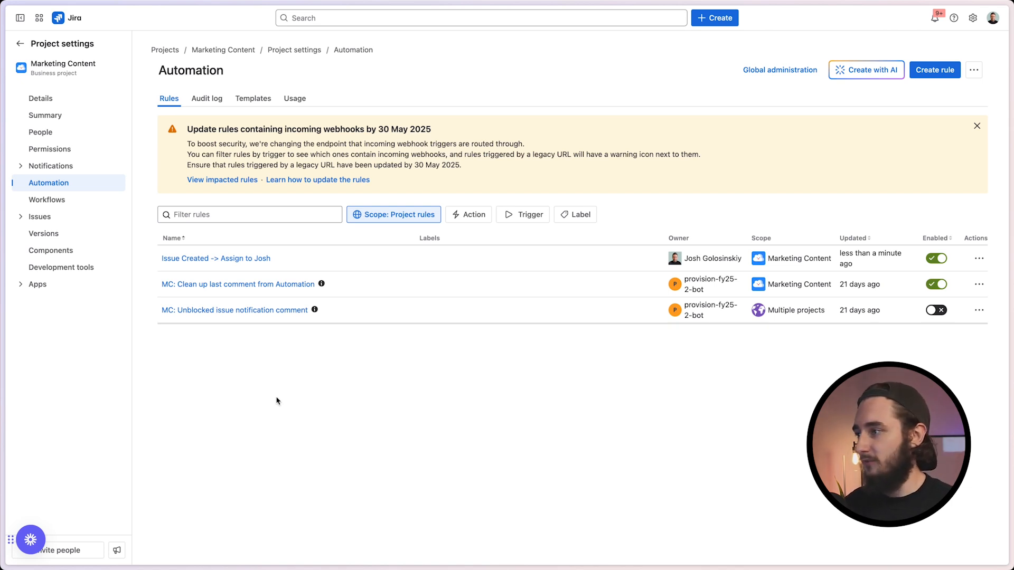
Step: Open the new assignment rule to review its details, and return to the Marketing Content board
click(256, 260)
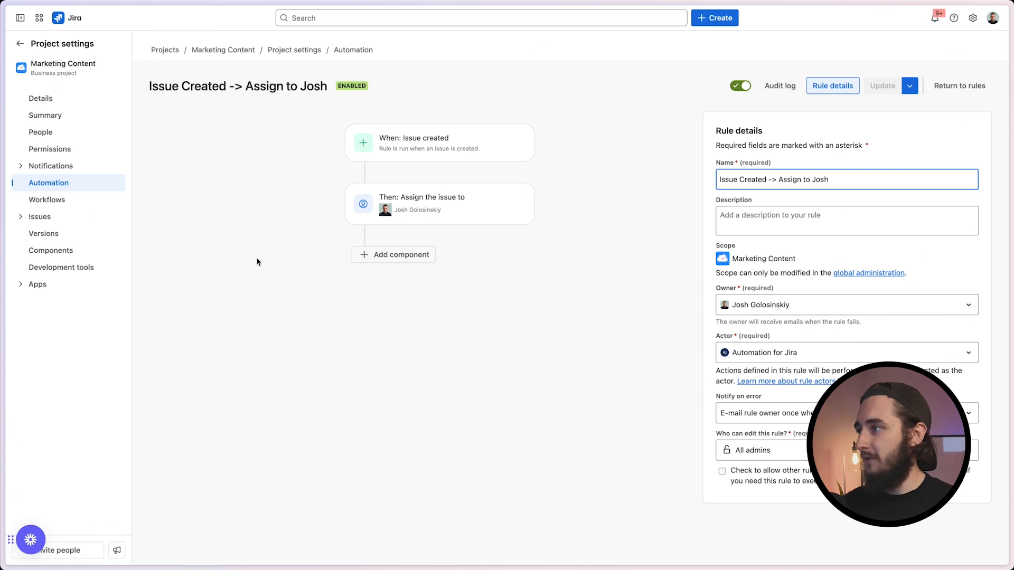
click(164, 50)
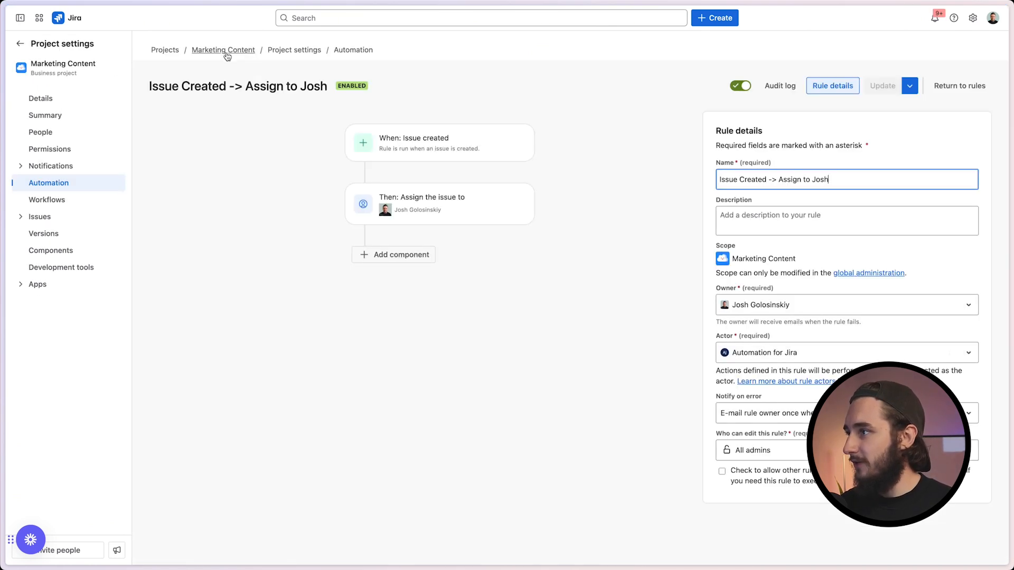
click(223, 49)
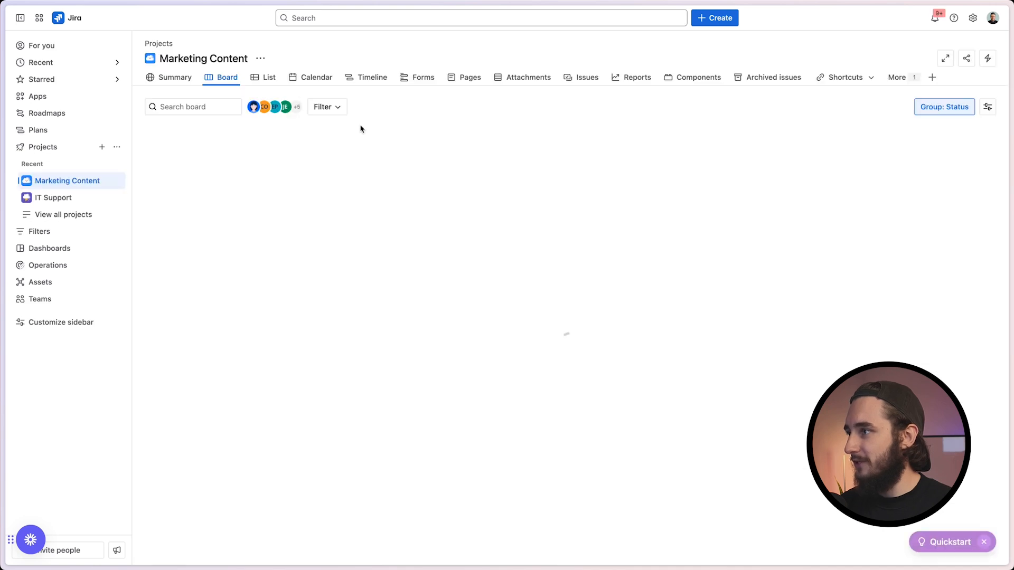
Step: Create a task named "Test Assign" in the To Do column of the Marketing Content board
click(723, 23)
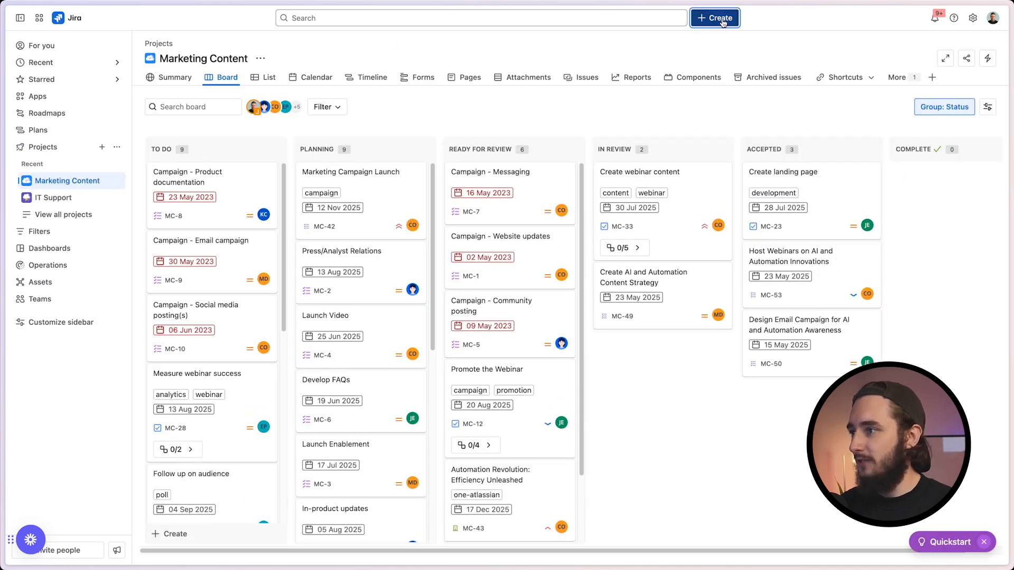
click(880, 270)
scroll(455, 417, down, 2)
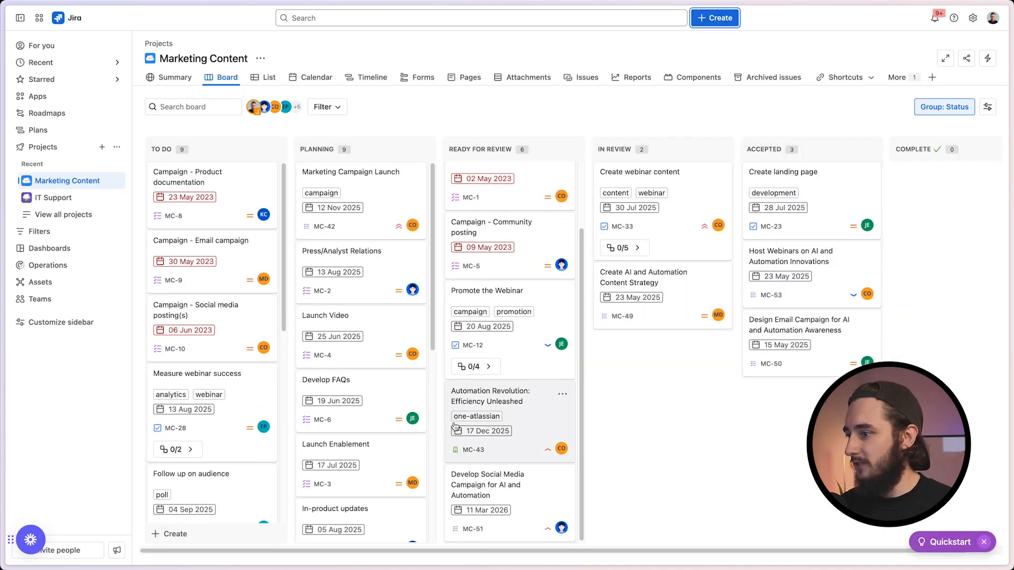
scroll(365, 448, down, 5)
scroll(211, 475, down, 4)
click(205, 530)
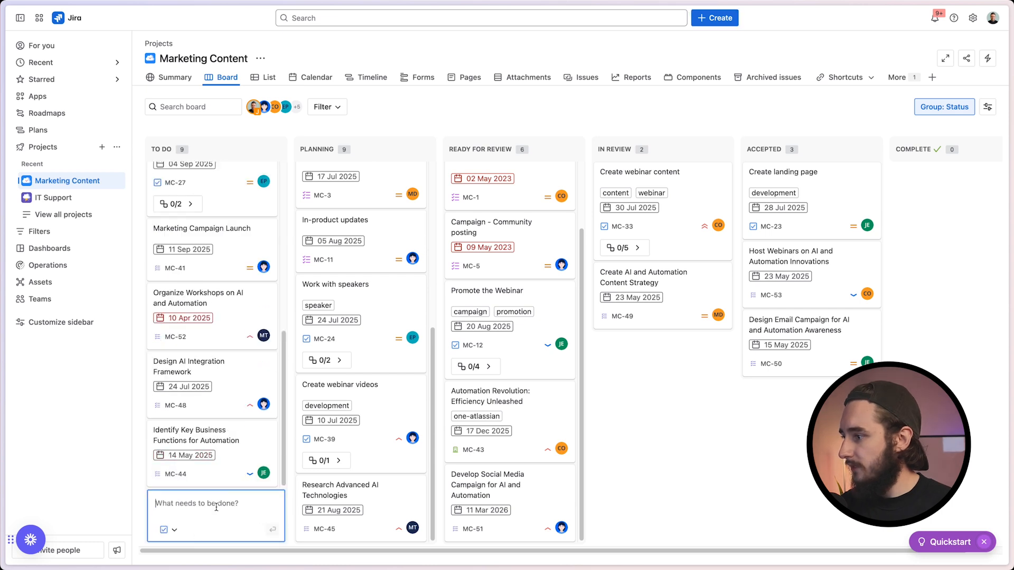
text(Test Assign)
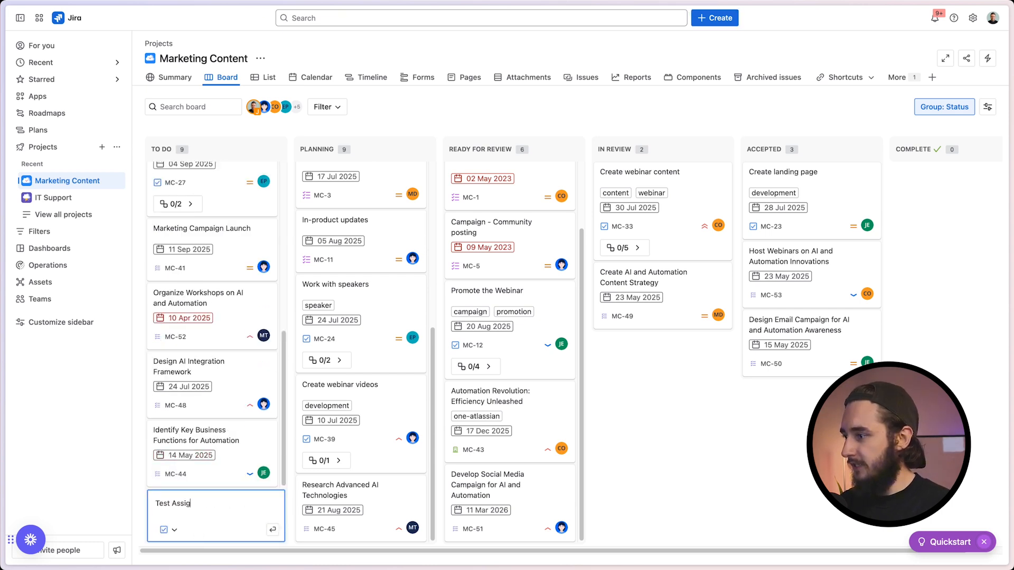
key(Return)
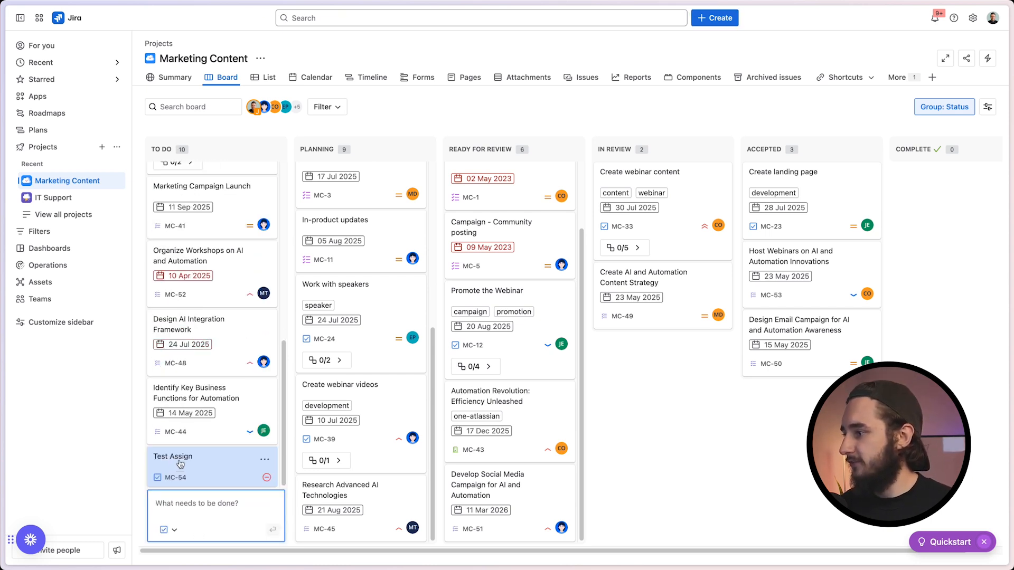
Step: Check the assignee and change history of the "Test Assign" issue, and close it
click(213, 480)
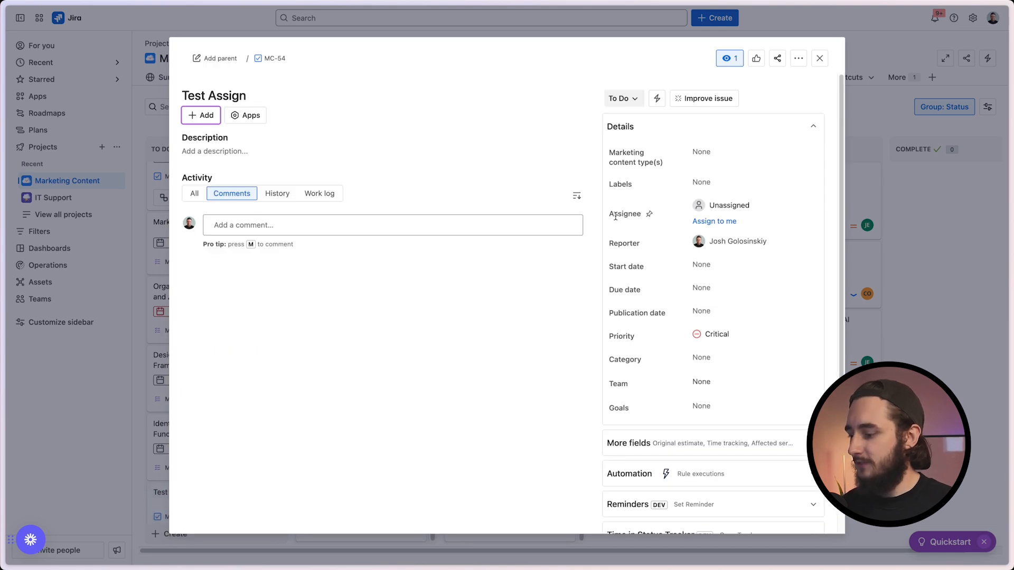
key(i)
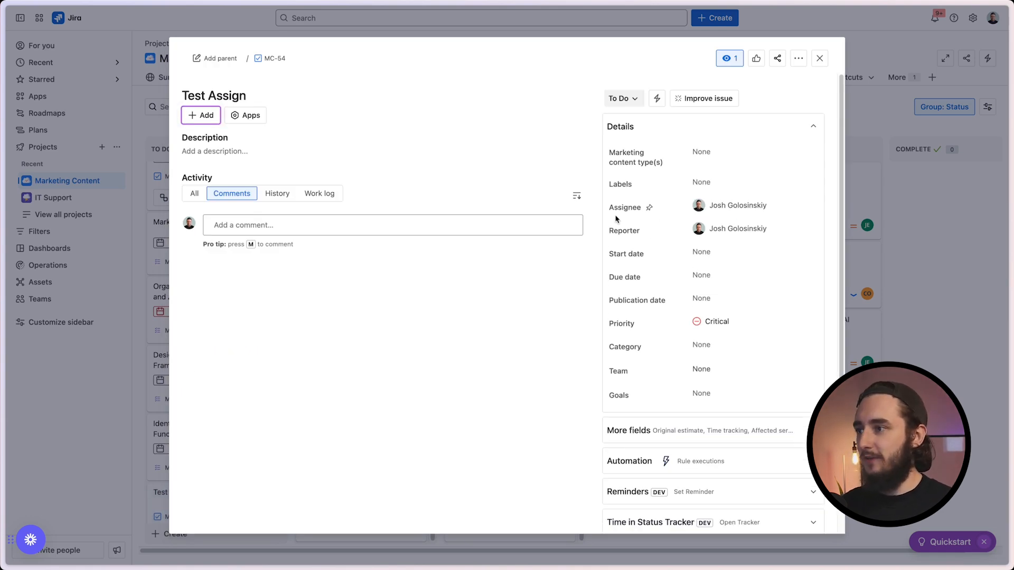
click(278, 196)
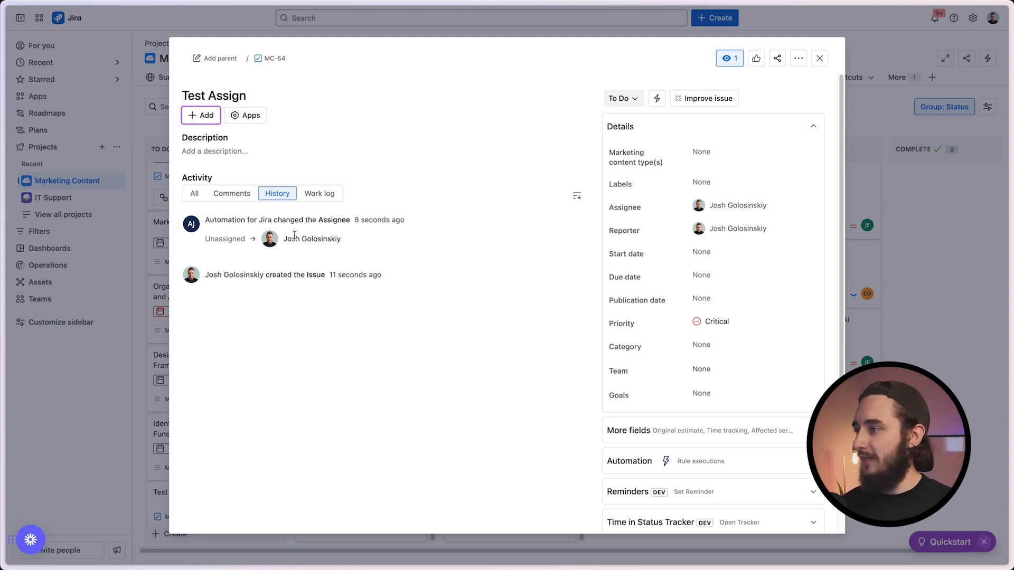
click(818, 59)
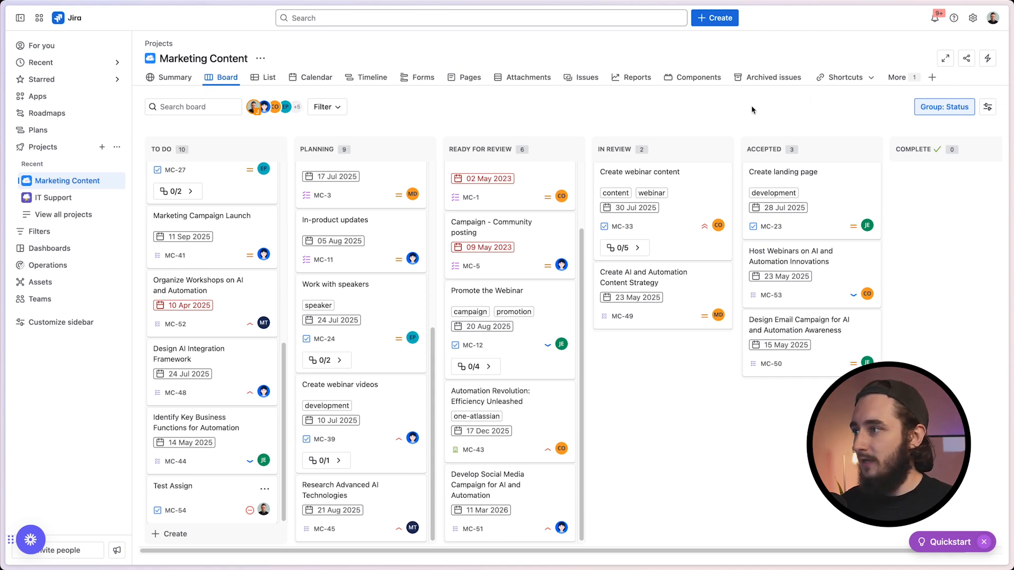
Step: Open the issue-created assignment rule from the Marketing Content project's automation settings
click(261, 59)
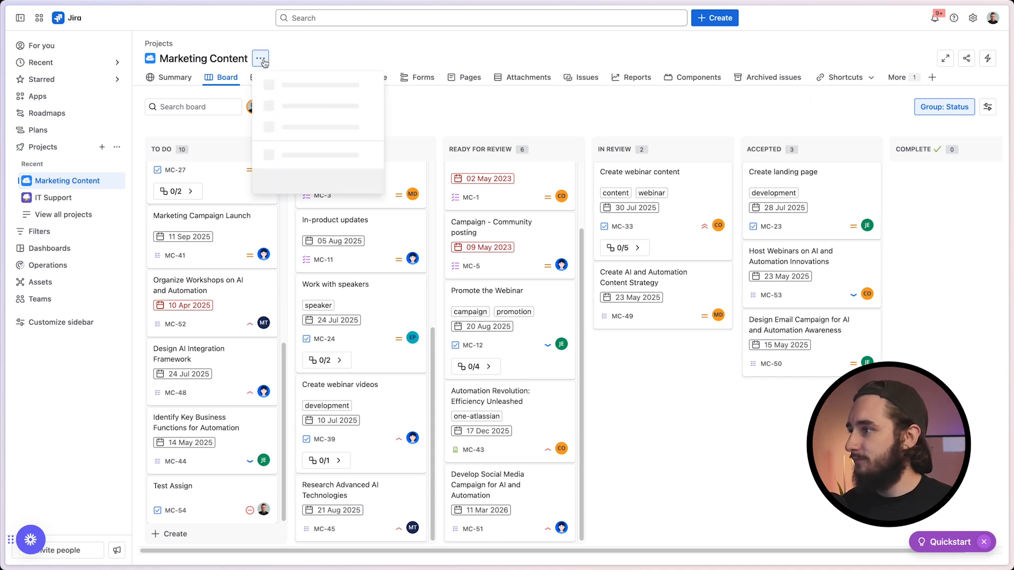
click(310, 128)
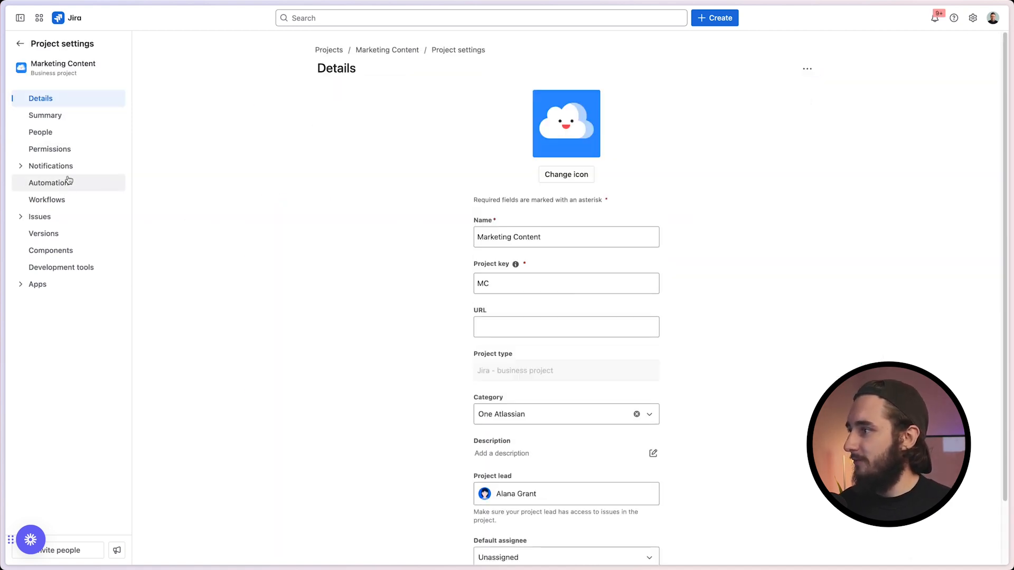
click(53, 183)
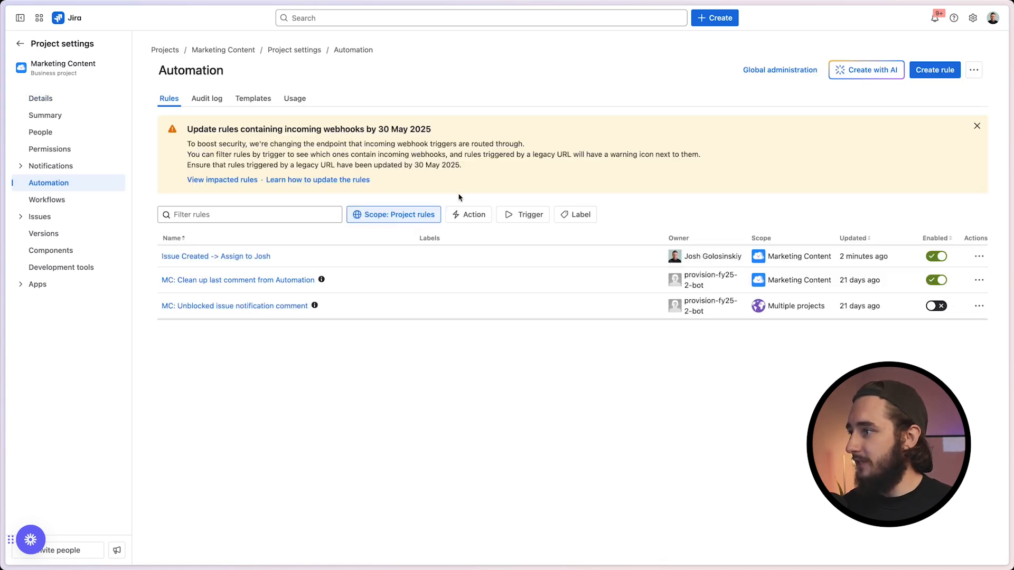
click(238, 258)
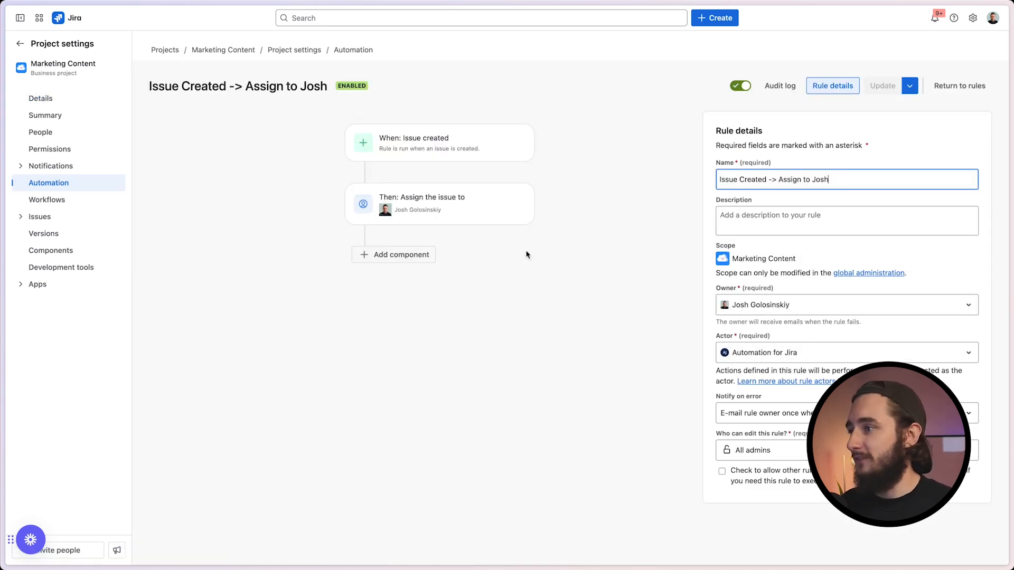
Step: Replace the rule's Assign issue action with an Edit issue action
mouse_move(450, 210)
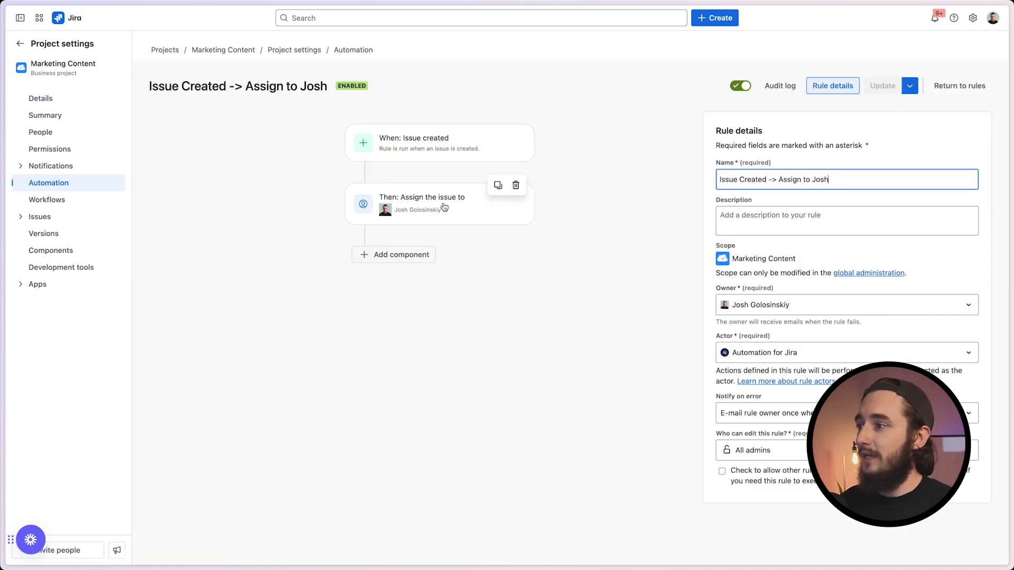
click(515, 186)
click(407, 192)
click(799, 178)
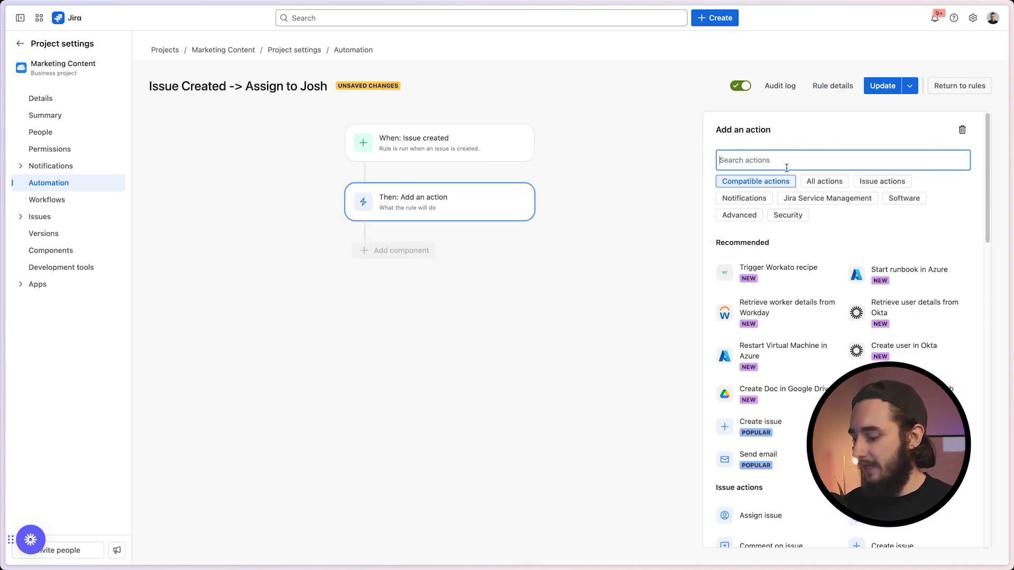
text(ed)
click(758, 280)
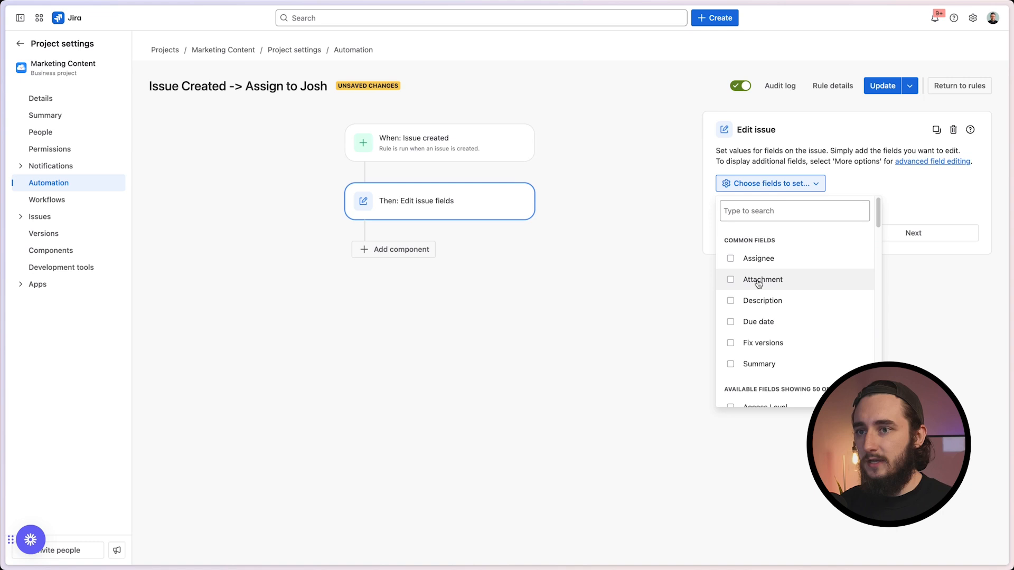
Step: Add the Priority field to the Edit issue action and set it to High
click(787, 214)
text(p)
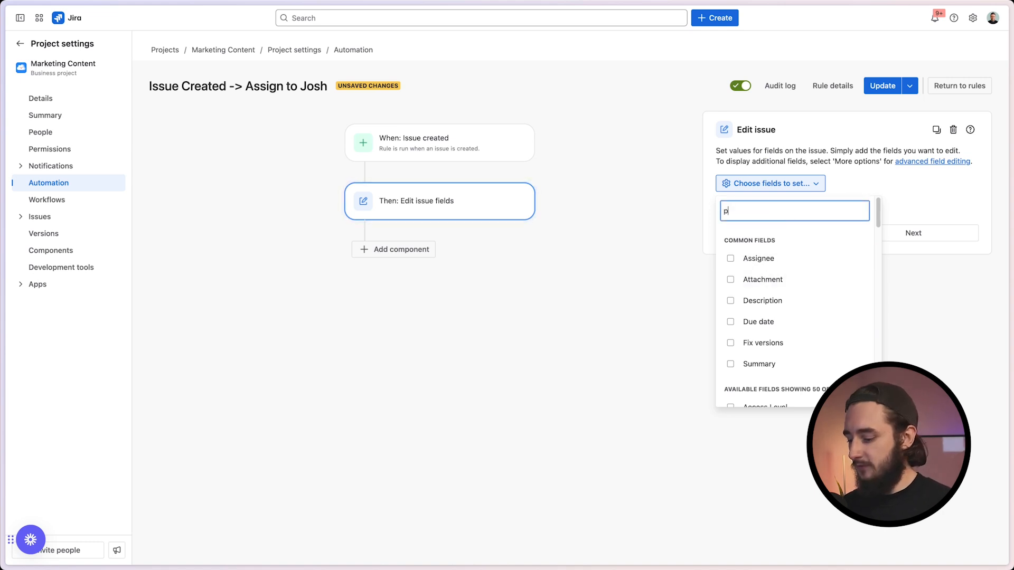
text(rio)
click(796, 300)
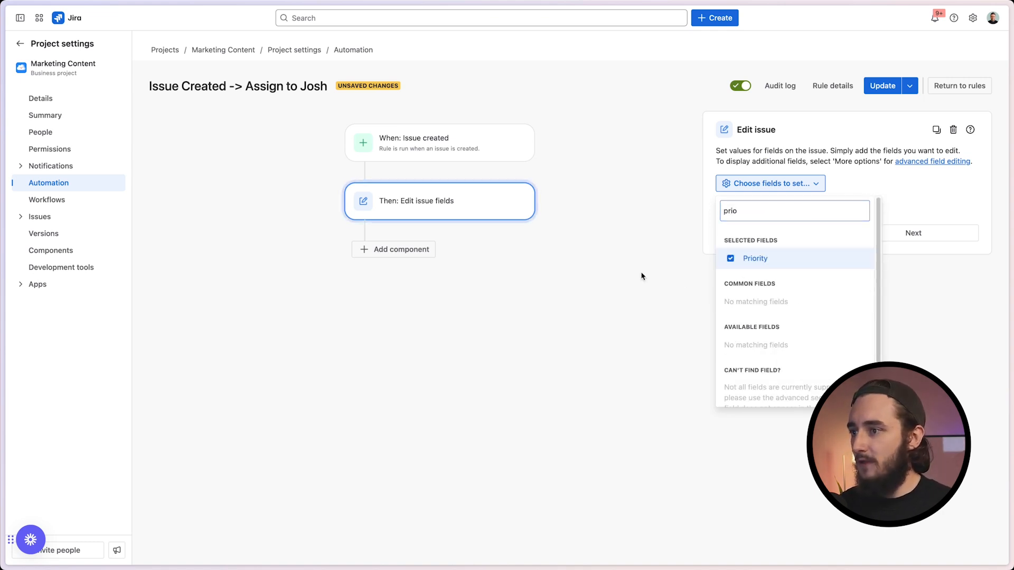
click(643, 277)
click(782, 227)
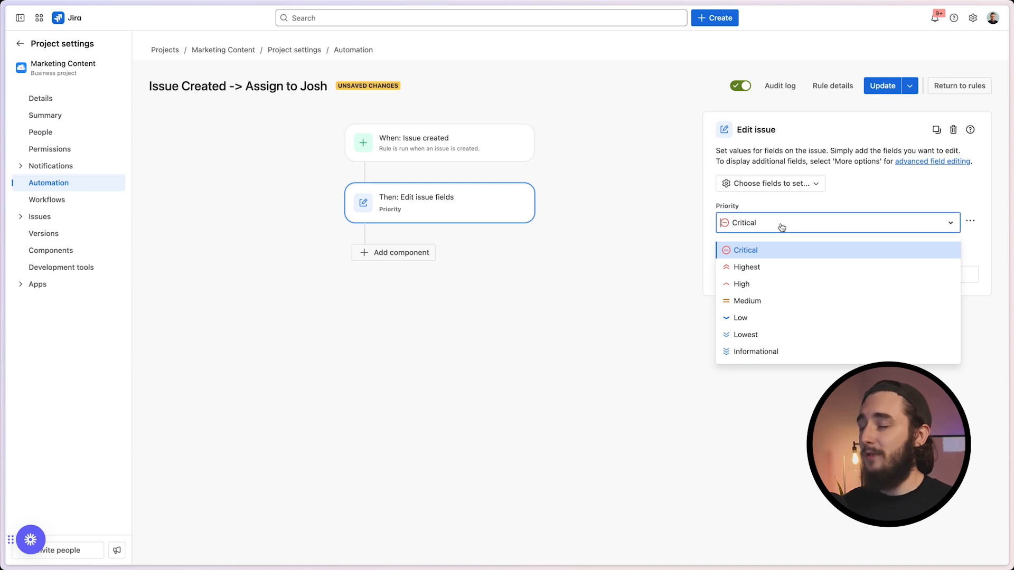
click(775, 284)
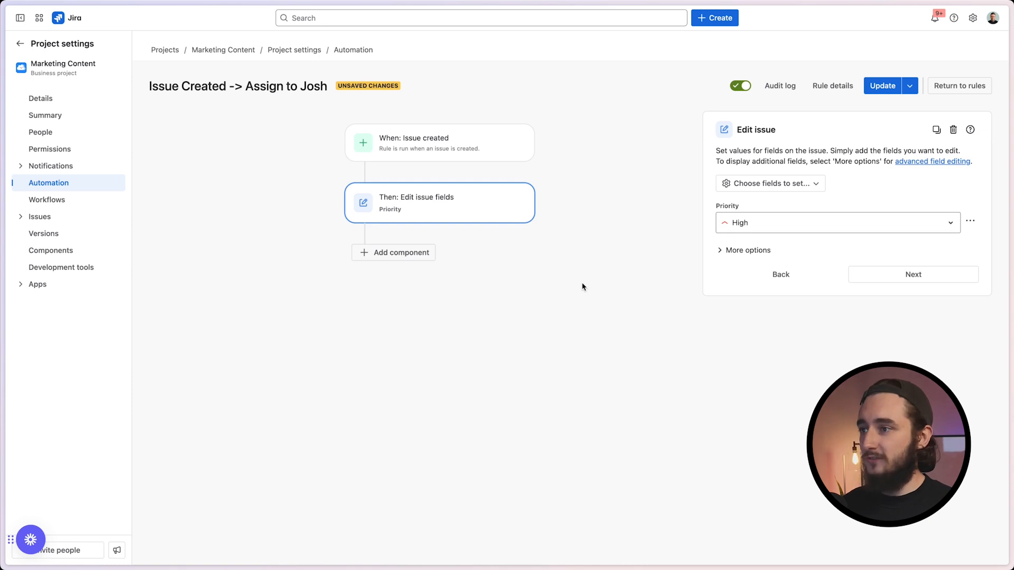
Step: Add the Assignee field to the fields that the Edit issue action sets
click(761, 188)
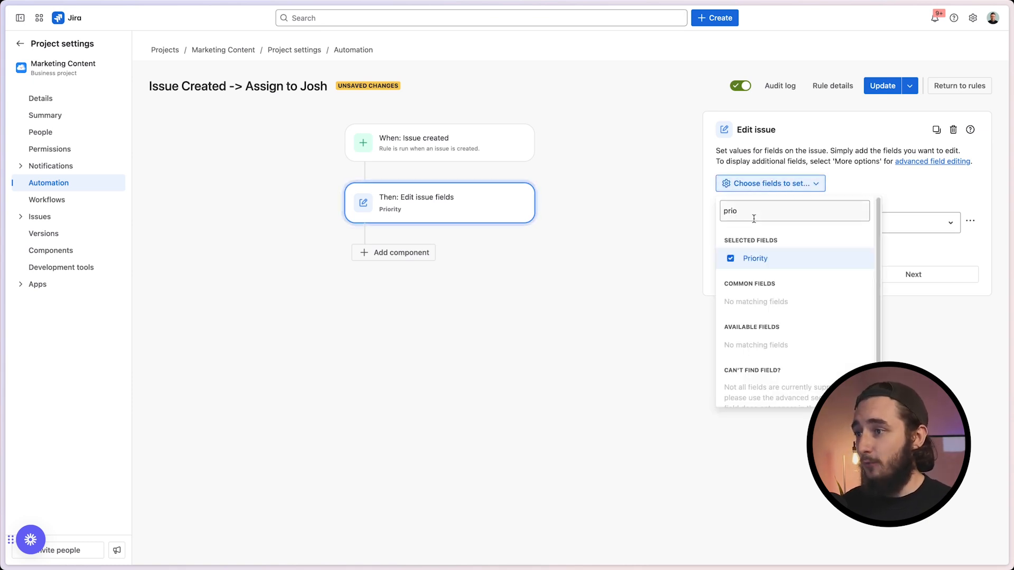
click(702, 217)
click(761, 188)
click(760, 186)
click(758, 186)
click(754, 207)
text(pa)
key(BackSpace)
key(BackSpace)
text(ass)
click(750, 258)
click(669, 264)
Step: Set the Assignee field to the rule owner's name, update the rule and return to the rules list
click(739, 261)
text(josh)
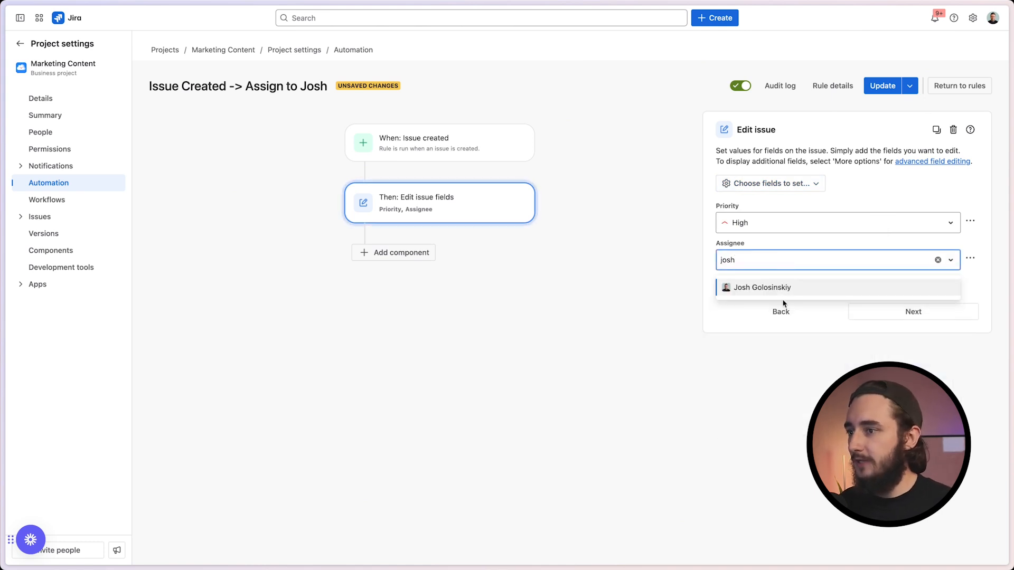
key(Return)
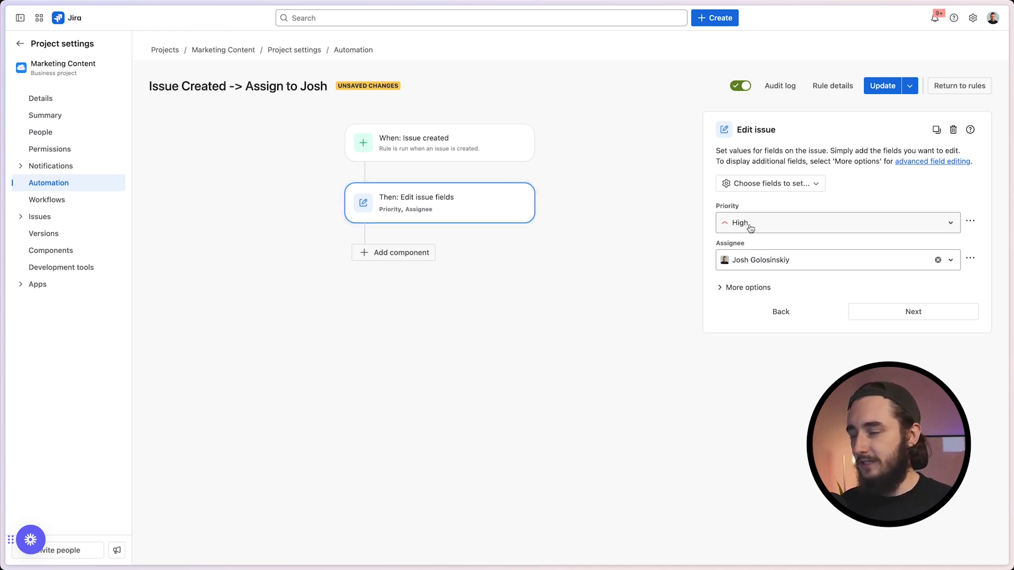
click(886, 85)
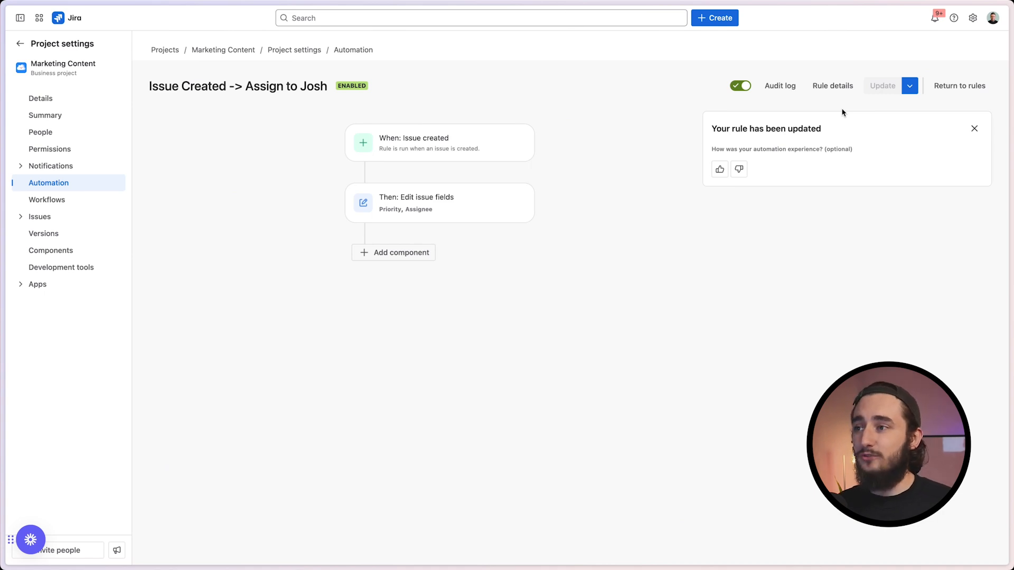
click(950, 87)
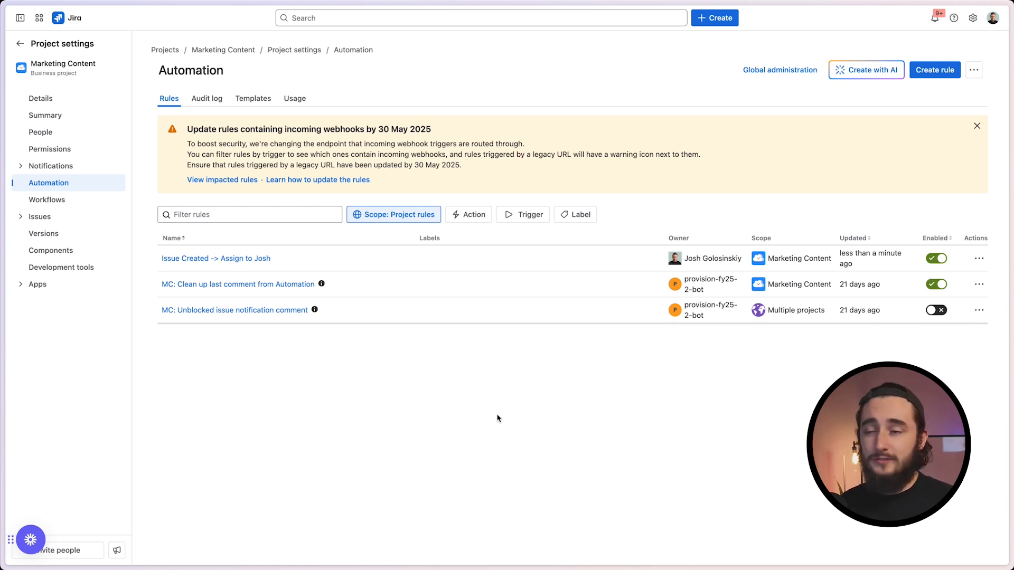
Step: Create a new automation rule that uses the Scheduled trigger
click(926, 74)
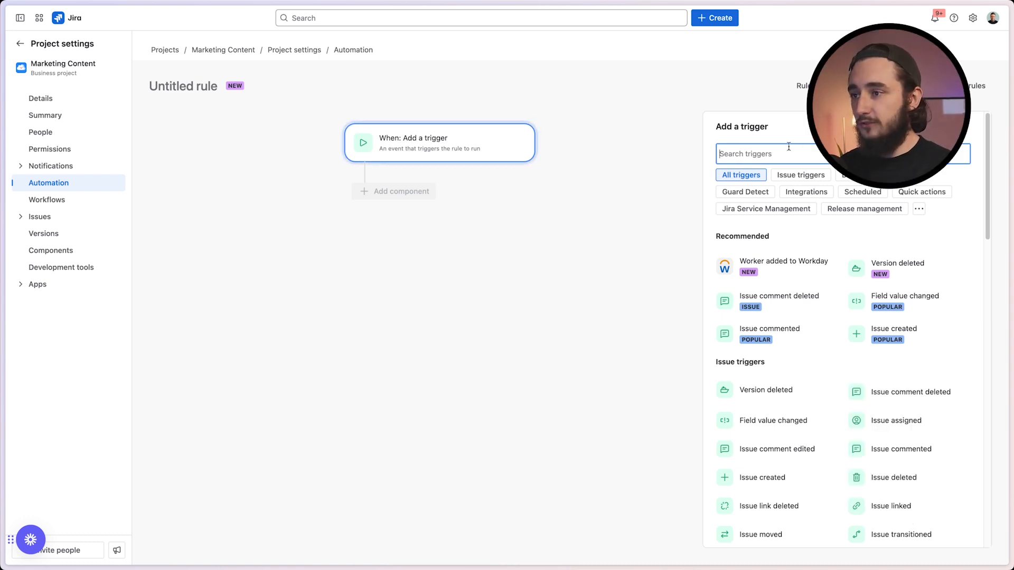
text(sch)
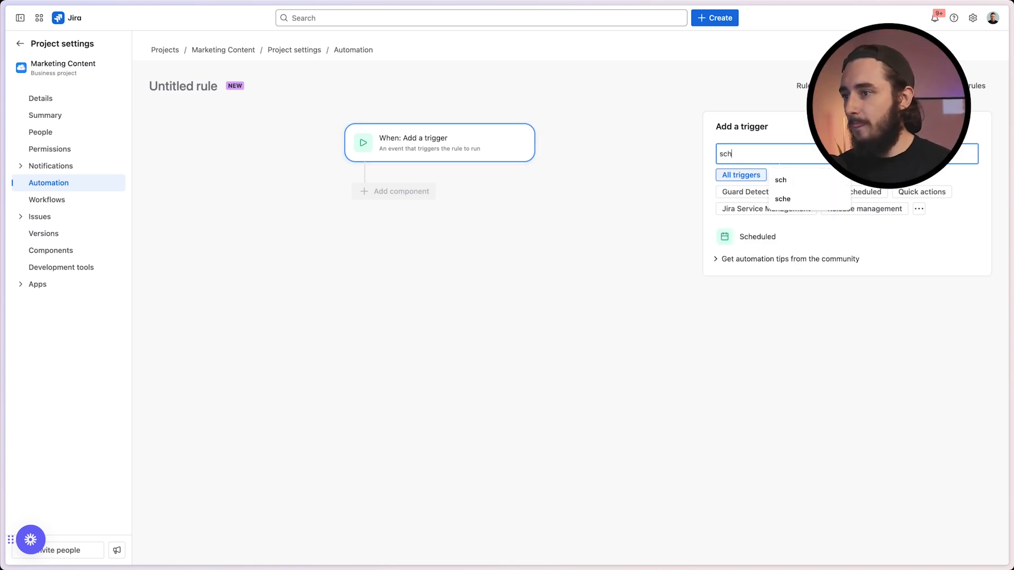
click(765, 231)
scroll(756, 258, down, 3)
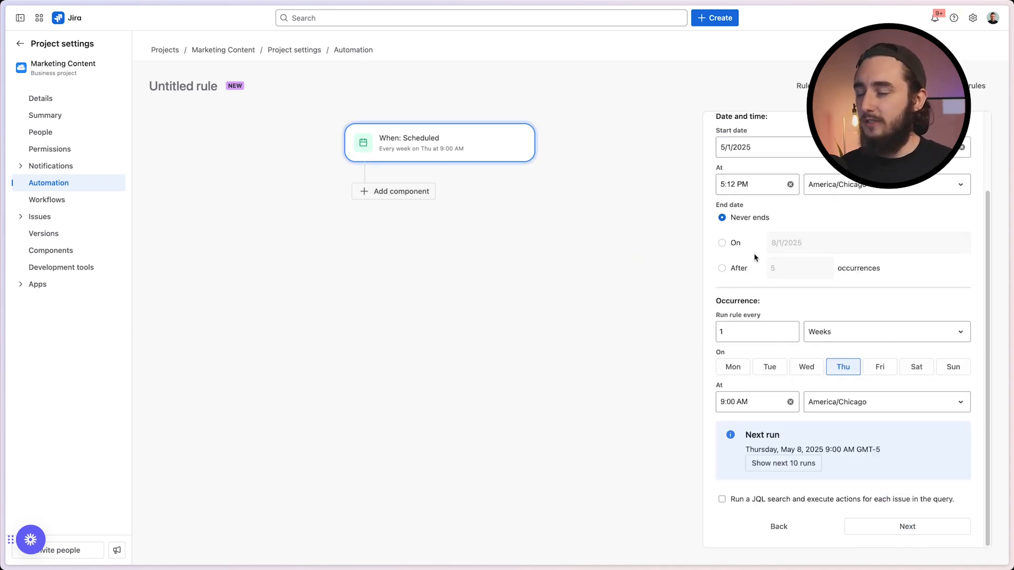
scroll(756, 258, up, 3)
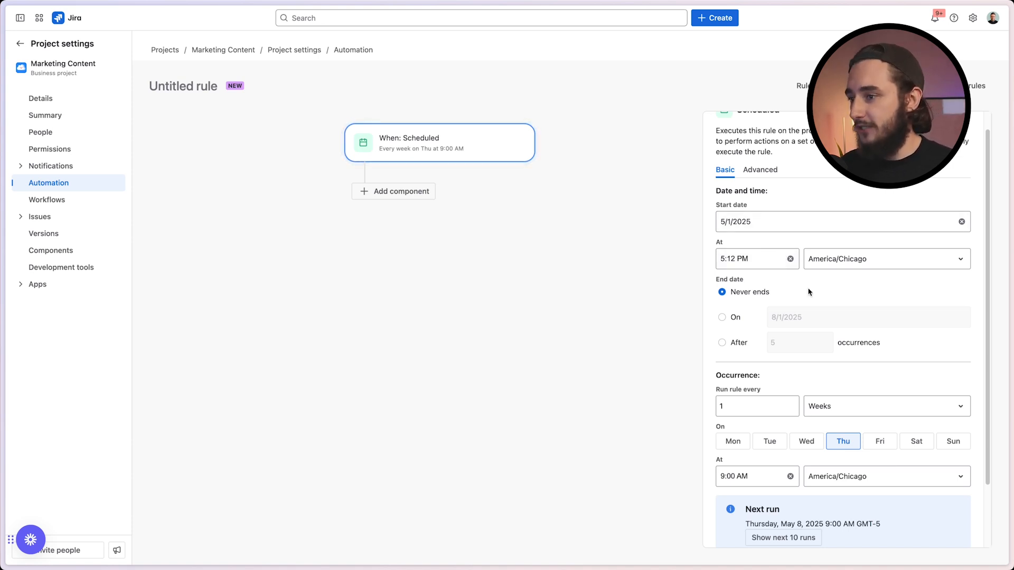
scroll(798, 285, down, 3)
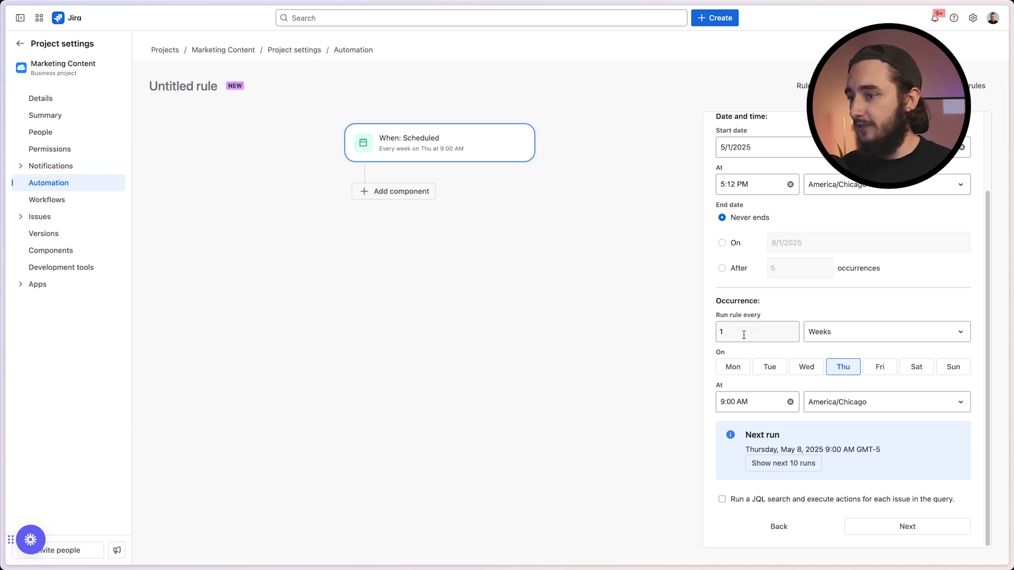
Step: Schedule the rule to run every week on Monday only at 8:00 AM and list its next 10 runs
click(874, 336)
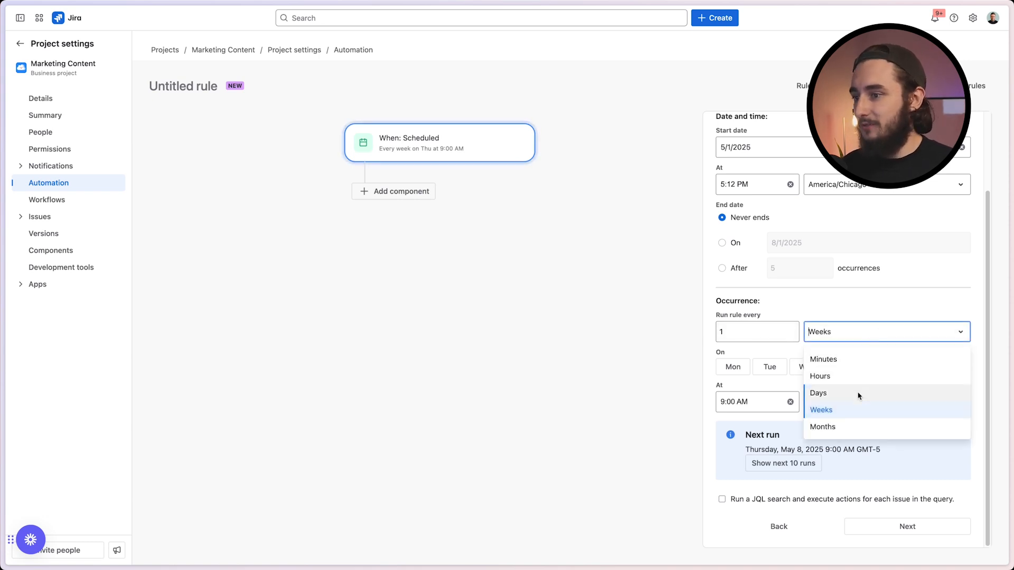
click(626, 391)
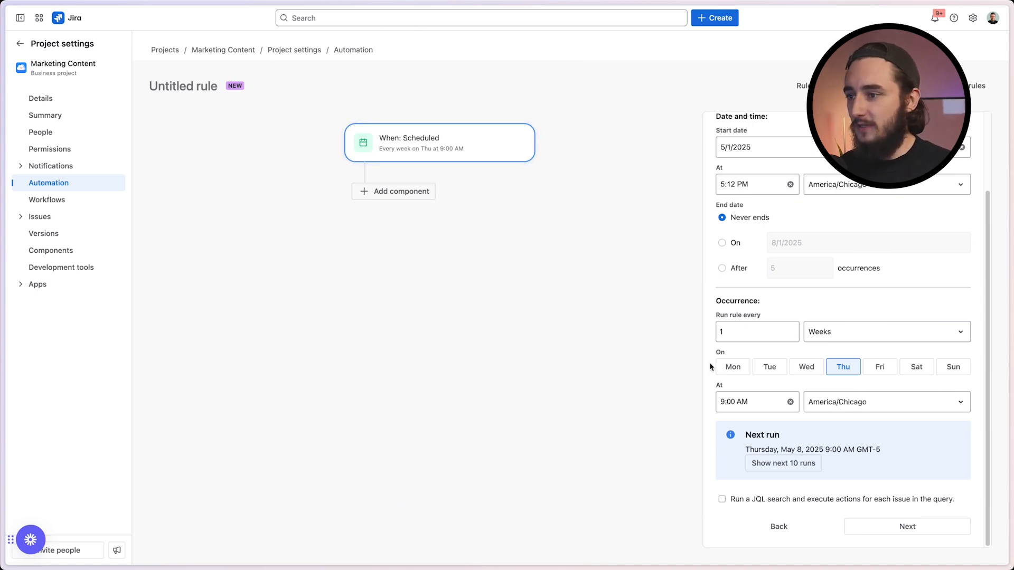
click(739, 371)
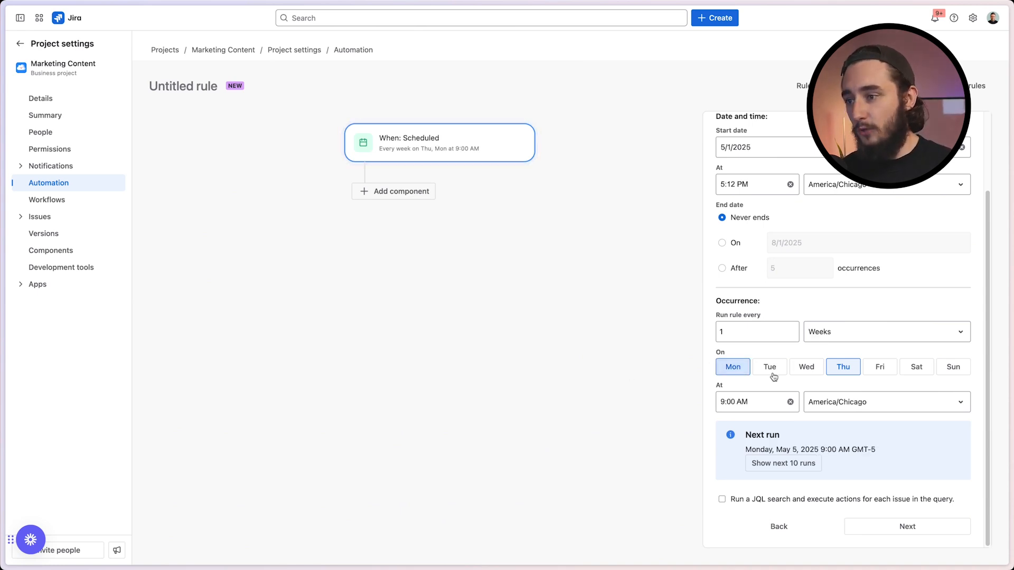
click(841, 372)
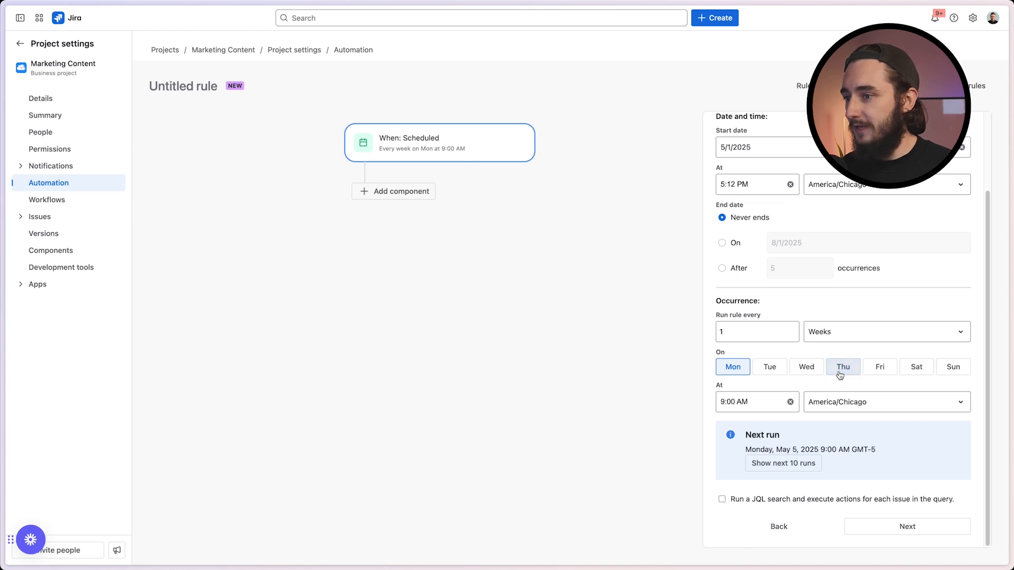
click(759, 406)
click(751, 360)
click(624, 417)
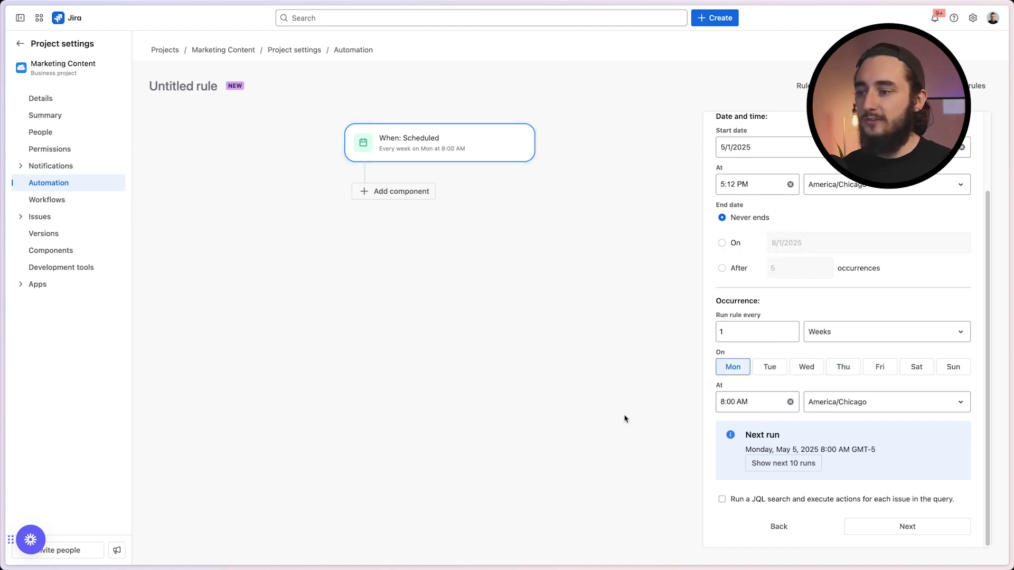
scroll(725, 465, down, 3)
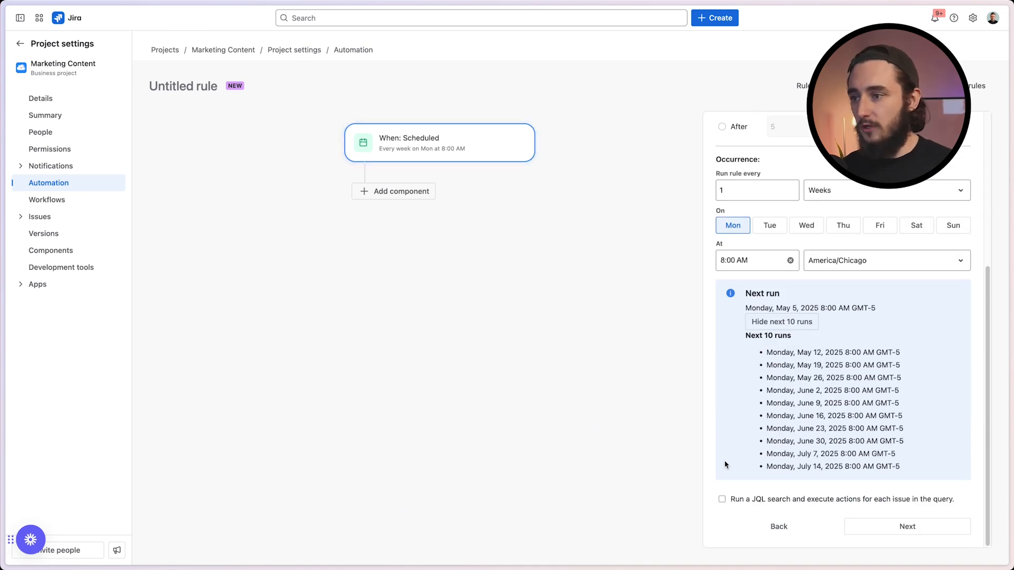
scroll(724, 430, up, 1)
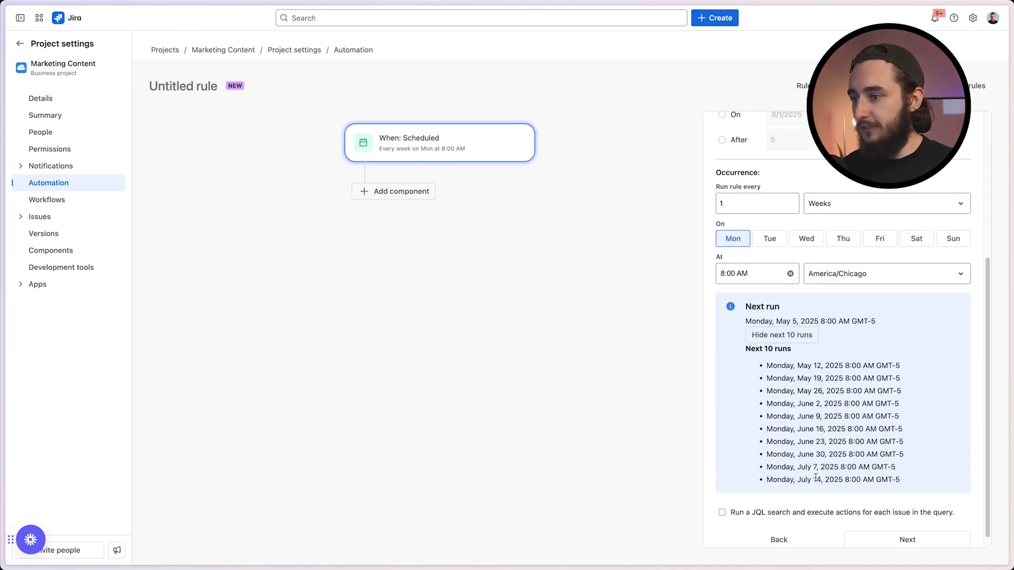
scroll(816, 480, down, 1)
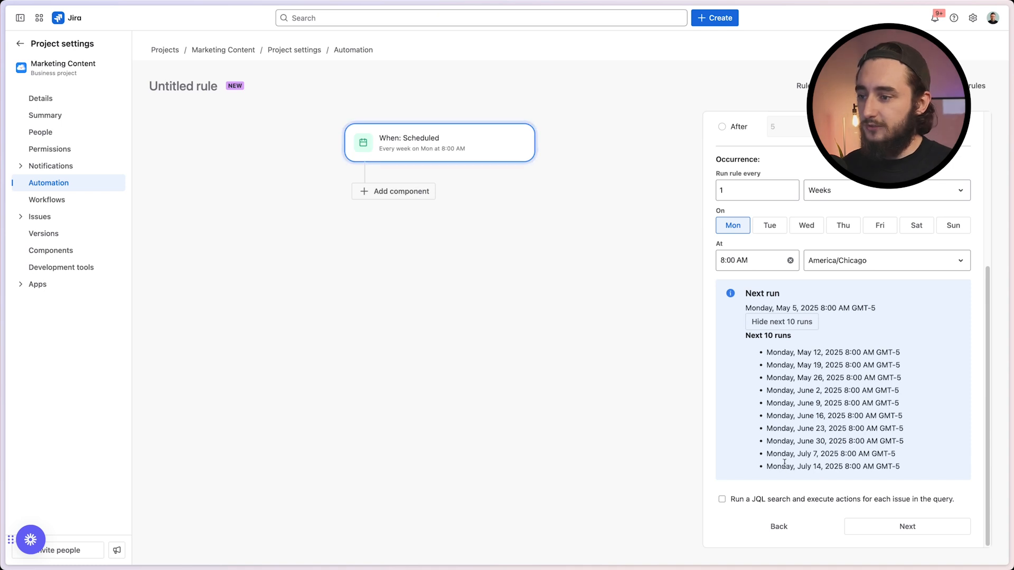
scroll(786, 448, up, 5)
scroll(776, 457, down, 5)
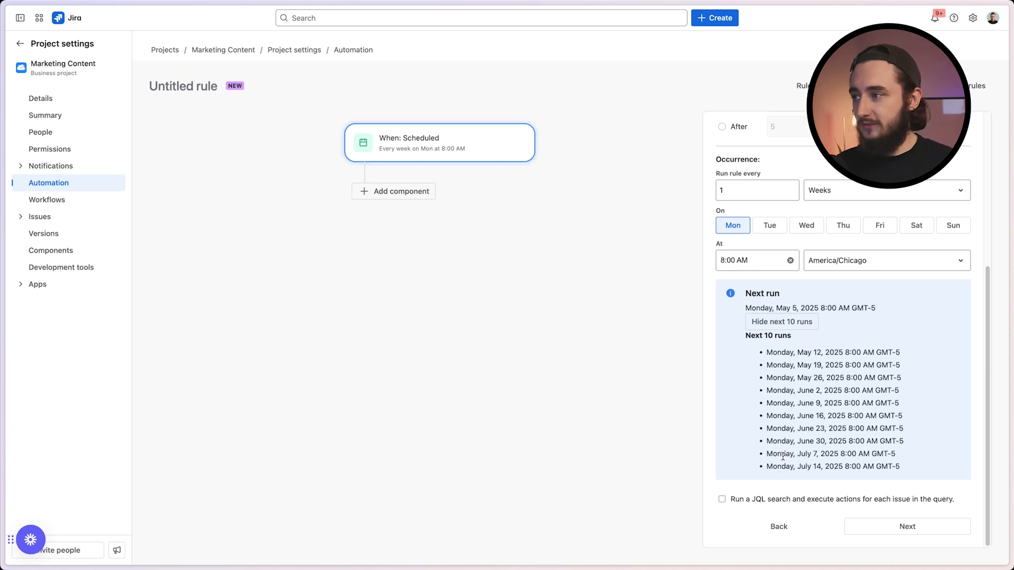
Step: Add a Create issue action after the Scheduled trigger
click(414, 196)
click(766, 176)
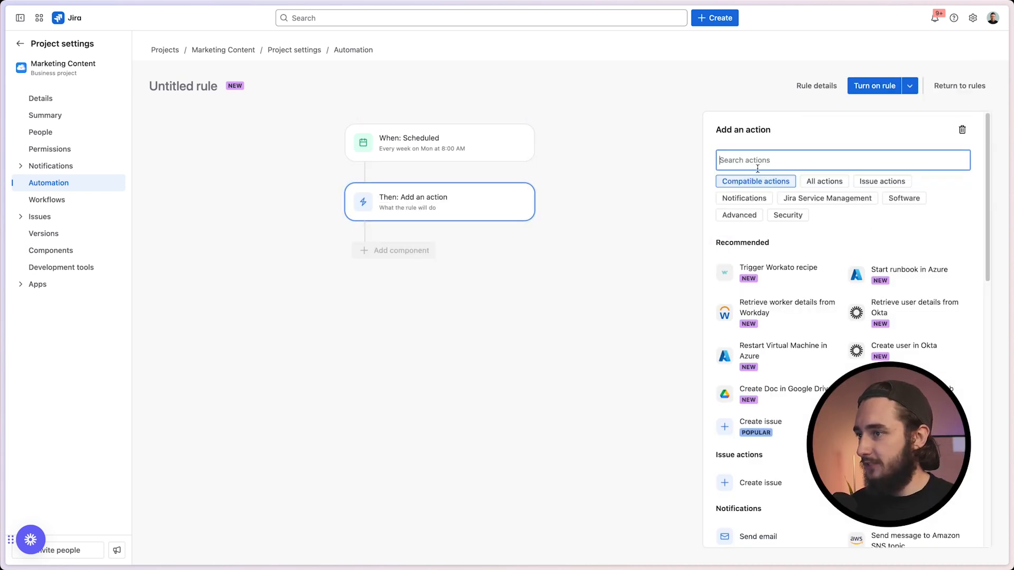
text(crea)
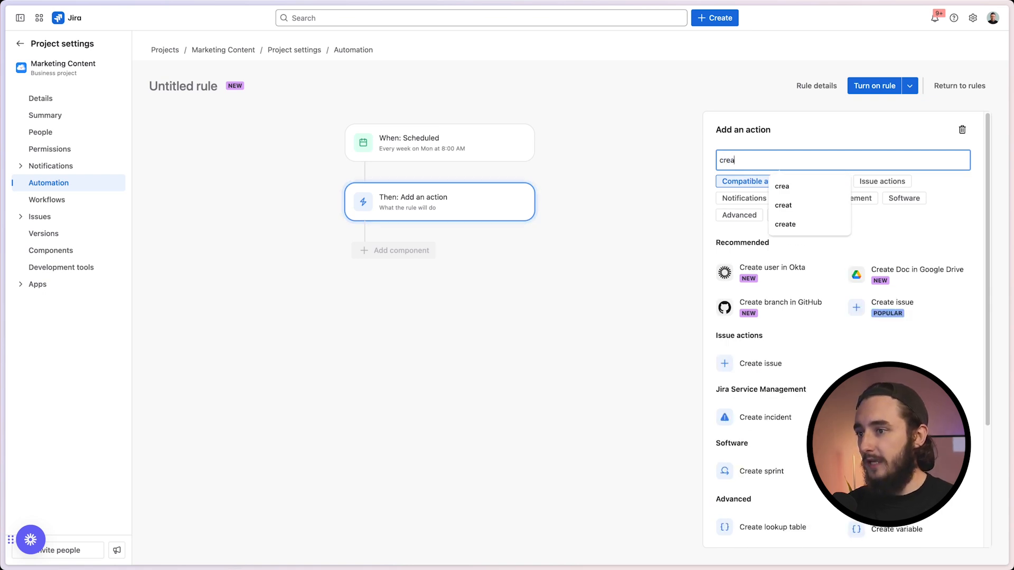
click(878, 302)
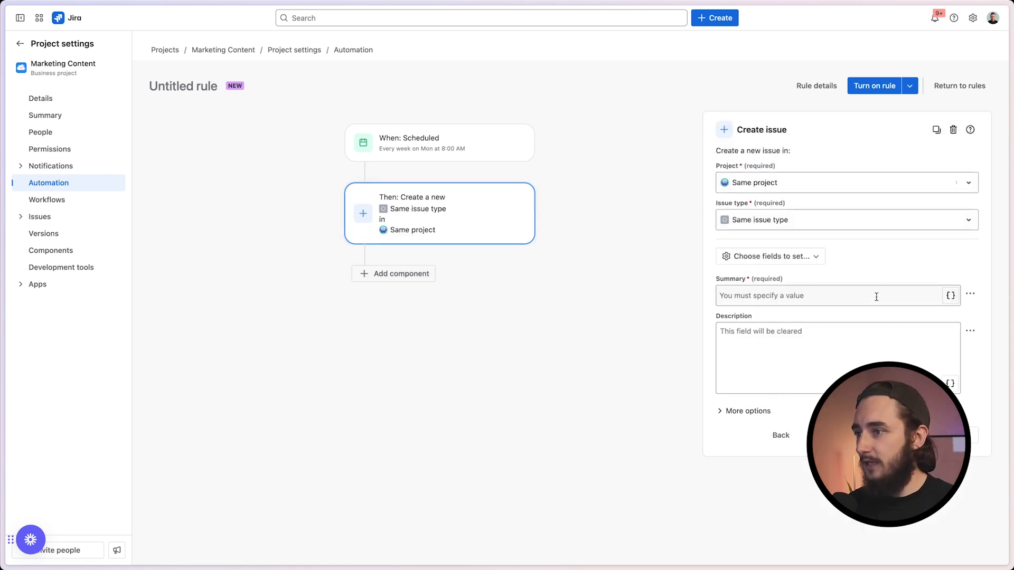
Step: Have the action create a Task in the same project with the summary "Weekly Content Review"
click(790, 180)
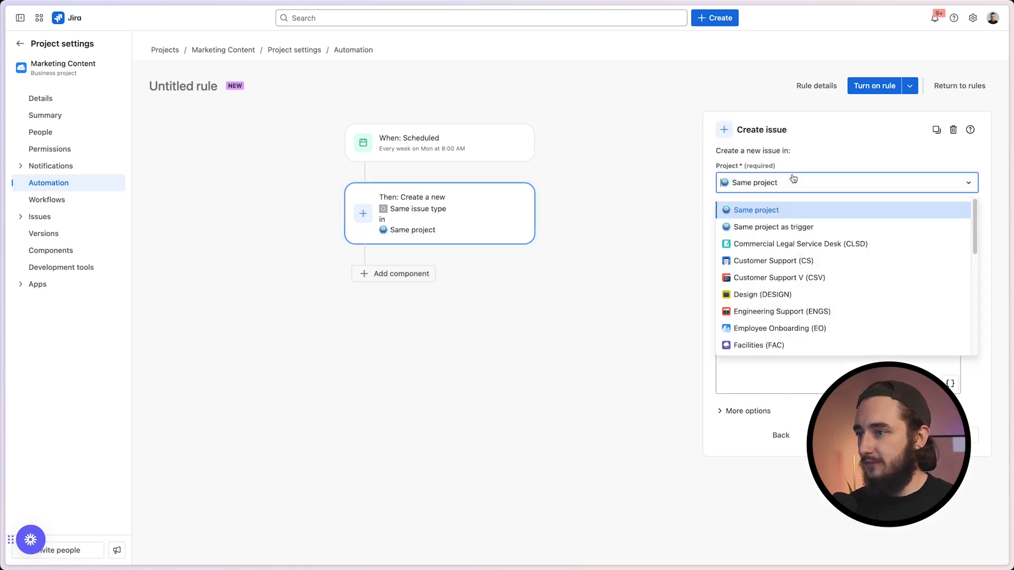
click(756, 212)
click(817, 222)
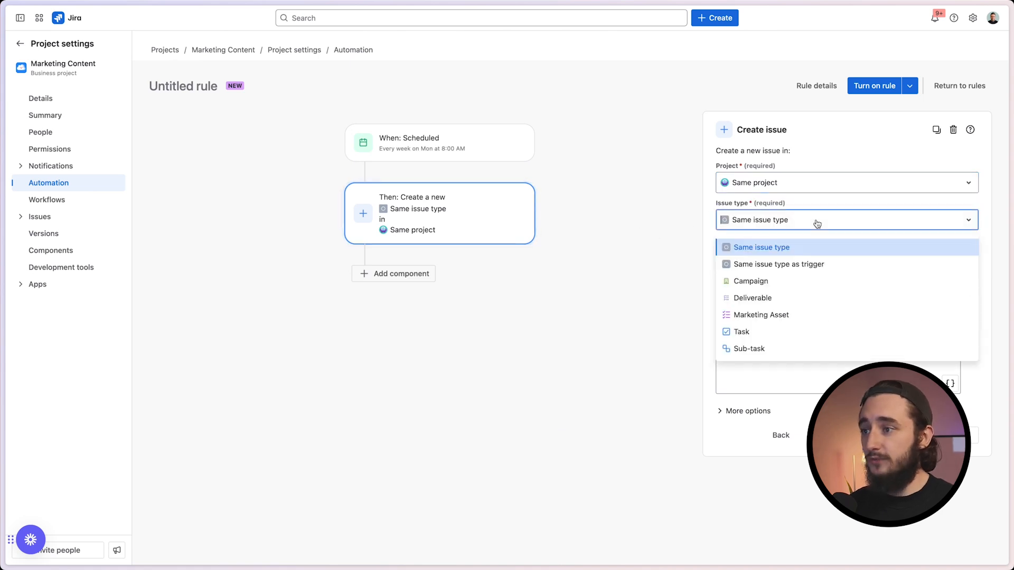
click(807, 330)
click(796, 296)
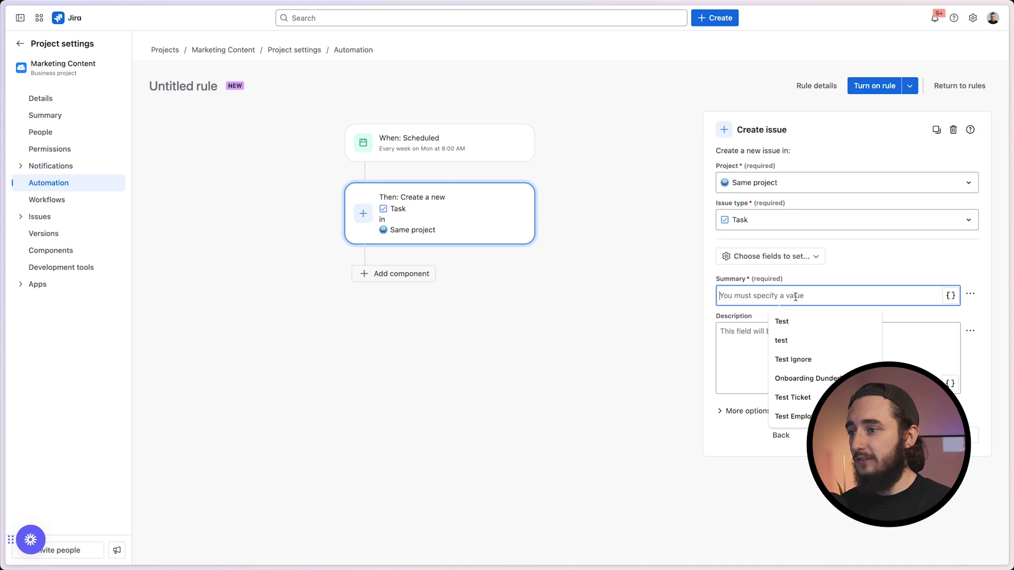
text(Wee)
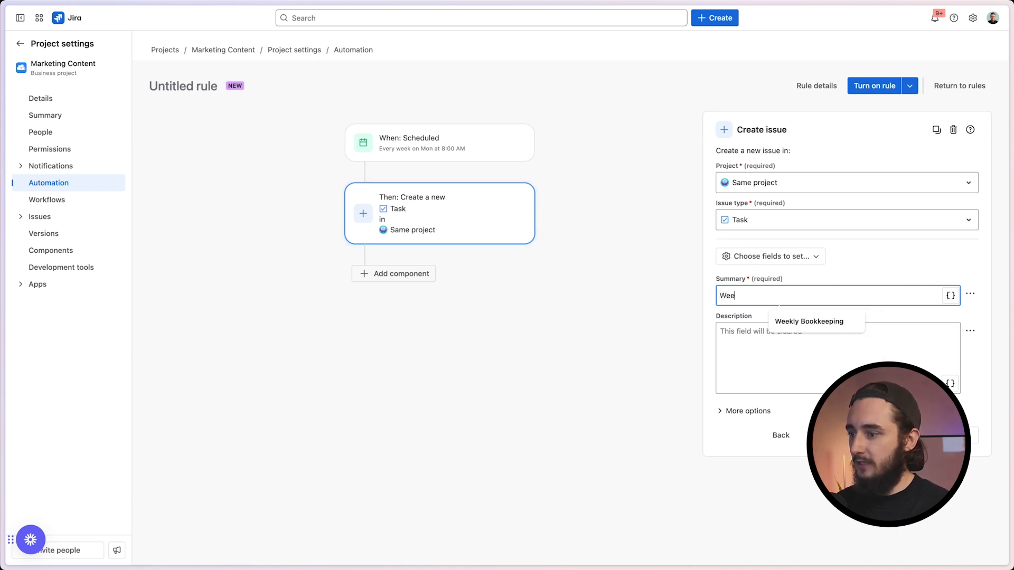
text(kly Content )
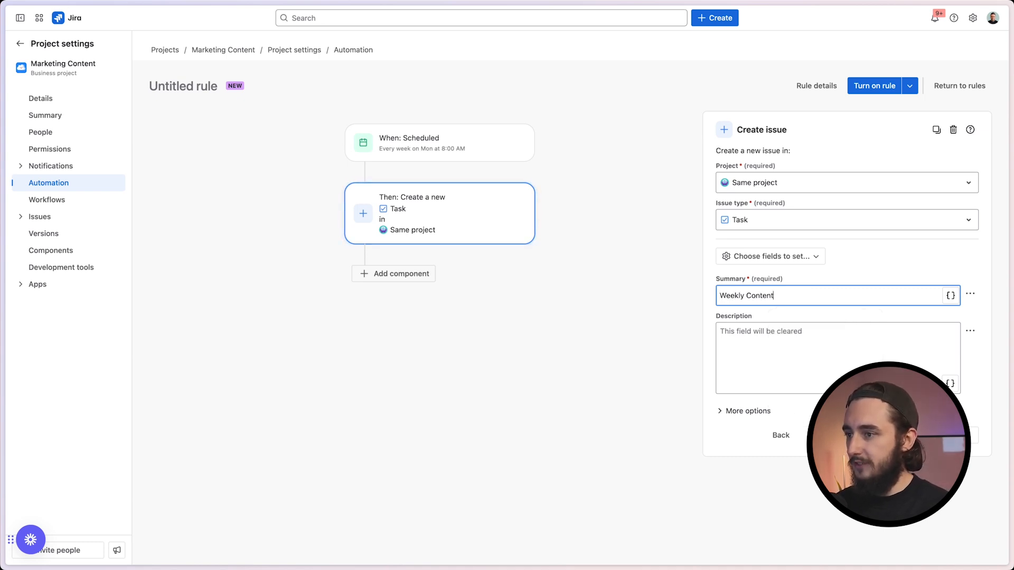
text(Review)
click(787, 335)
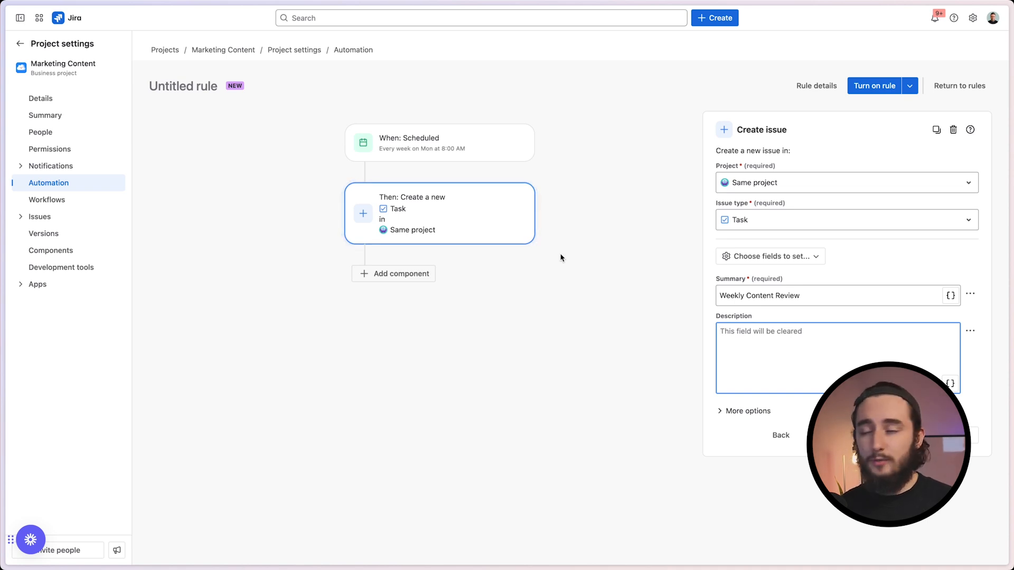
Step: Add the Assignee and Priority fields to the fields that the Create issue action sets
click(744, 257)
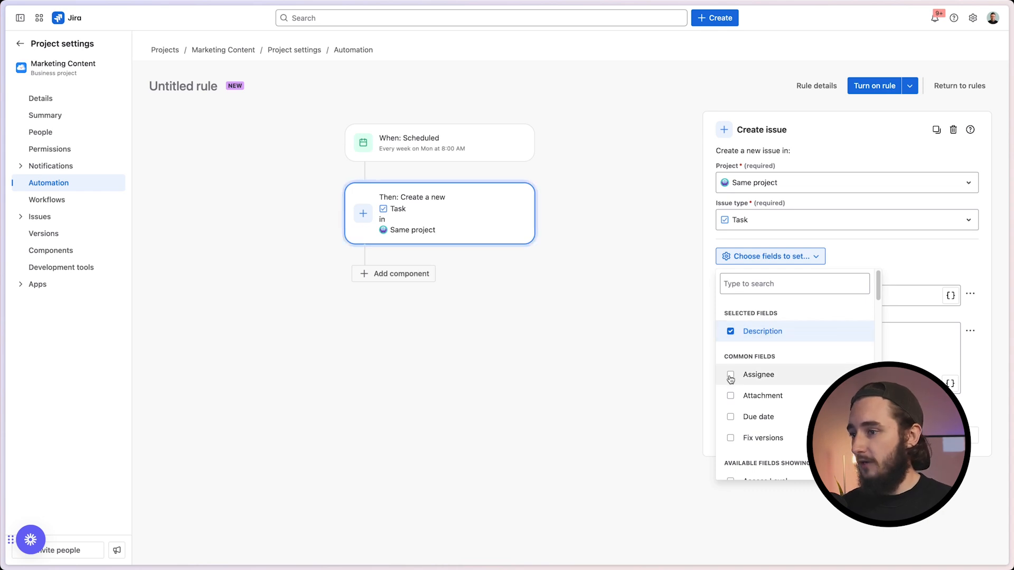
click(731, 376)
click(762, 285)
text(prio)
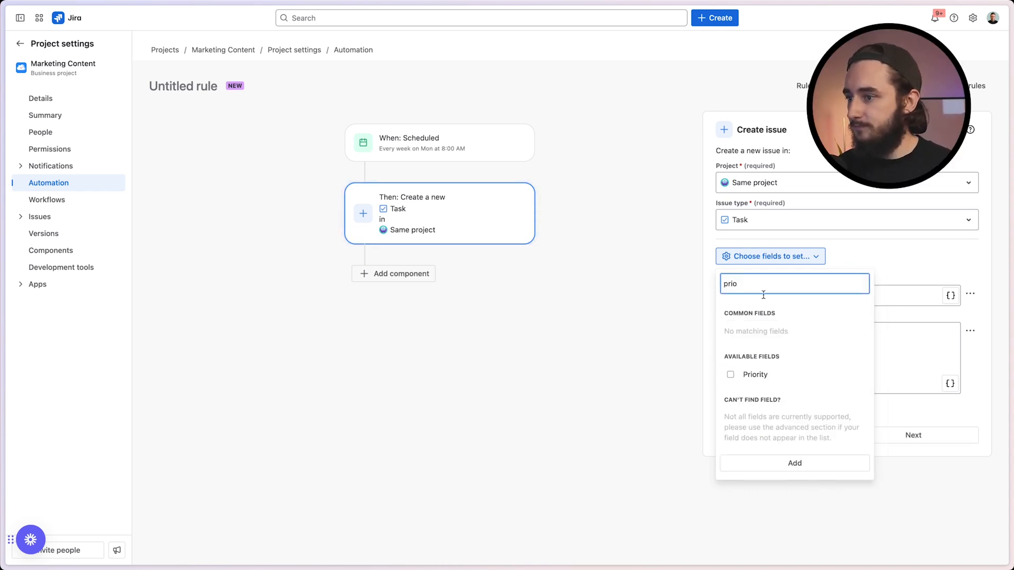
click(731, 375)
click(574, 417)
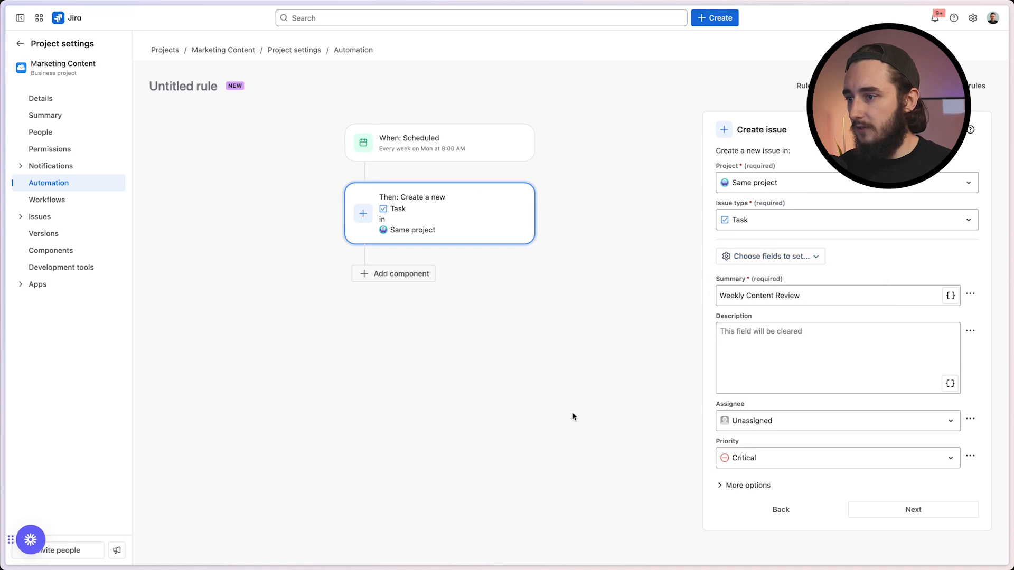
Step: Set the new task's Assignee to the rule owner's name and its Priority to Medium
click(776, 420)
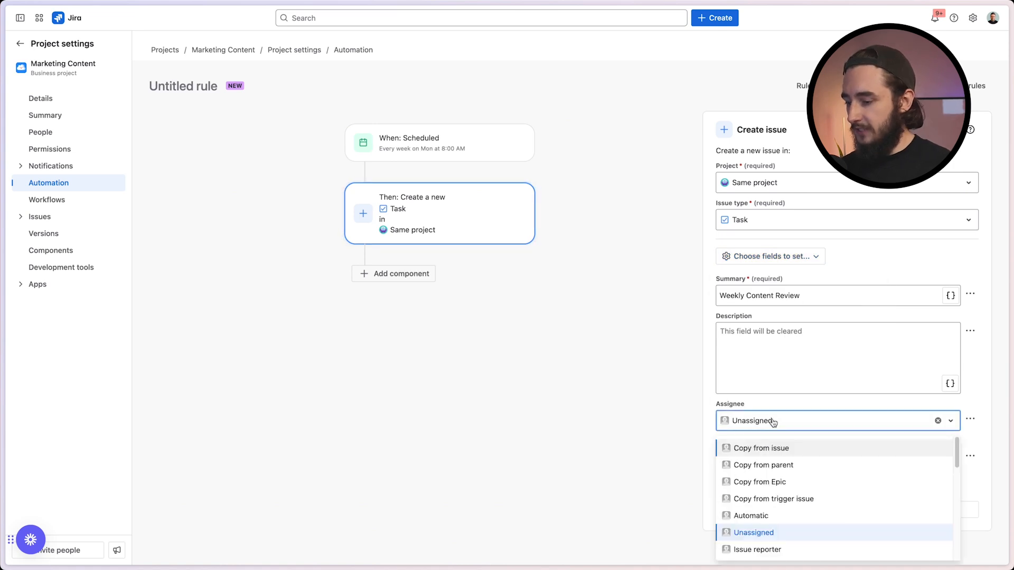
text(josh)
click(781, 448)
click(775, 458)
scroll(784, 517, down, 1)
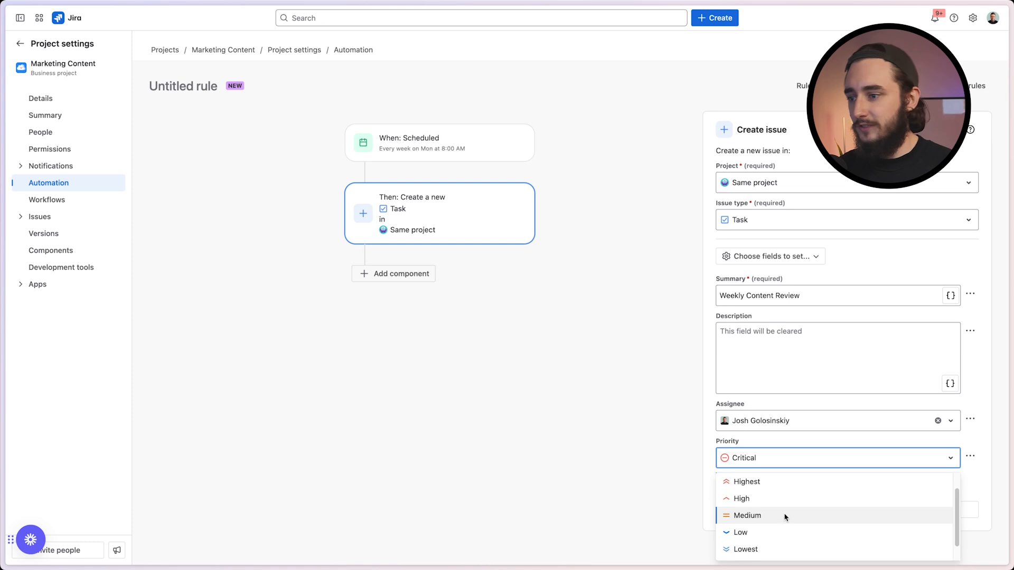
click(784, 517)
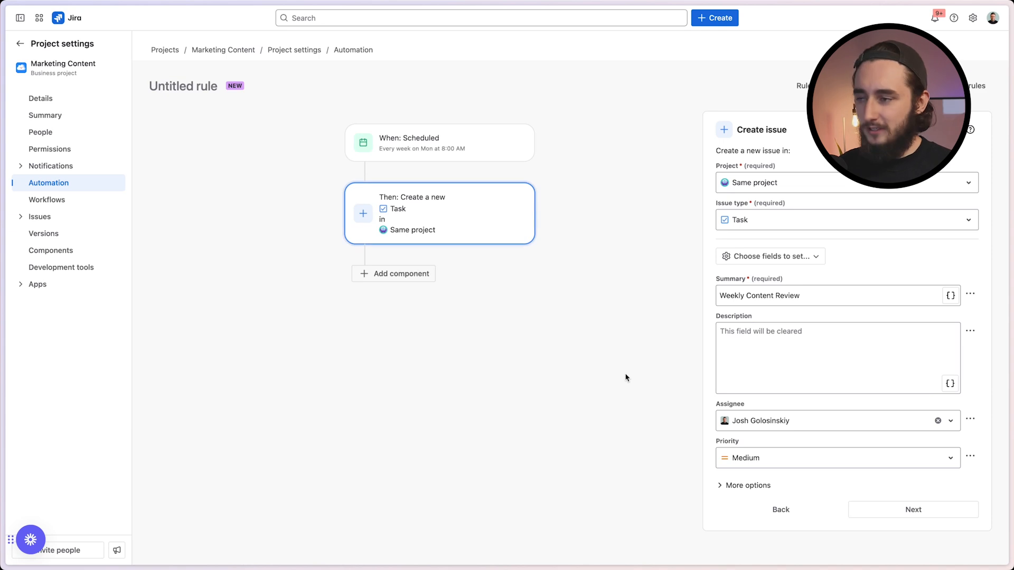
Step: Add the Due date field to the Create issue action and open it for entry
click(759, 257)
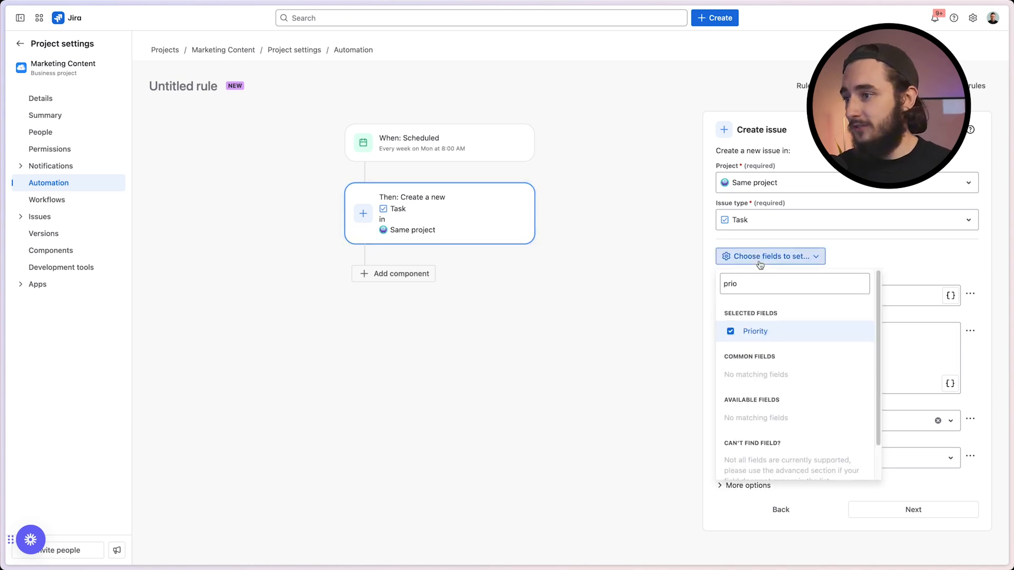
key(ctrl+a)
click(697, 288)
key(Return)
key(ctrl+a)
text(due)
key(Return)
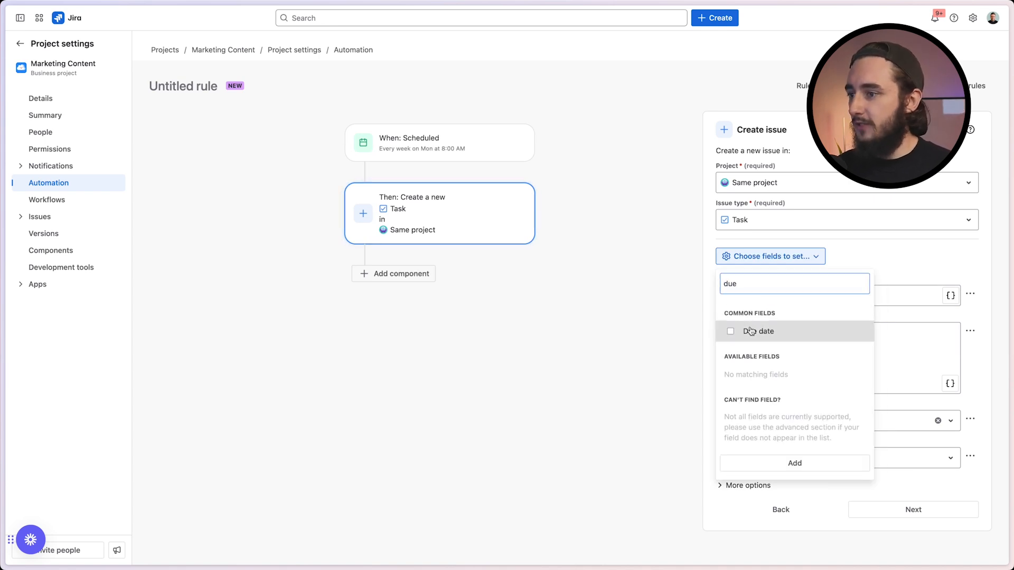
click(654, 358)
click(781, 496)
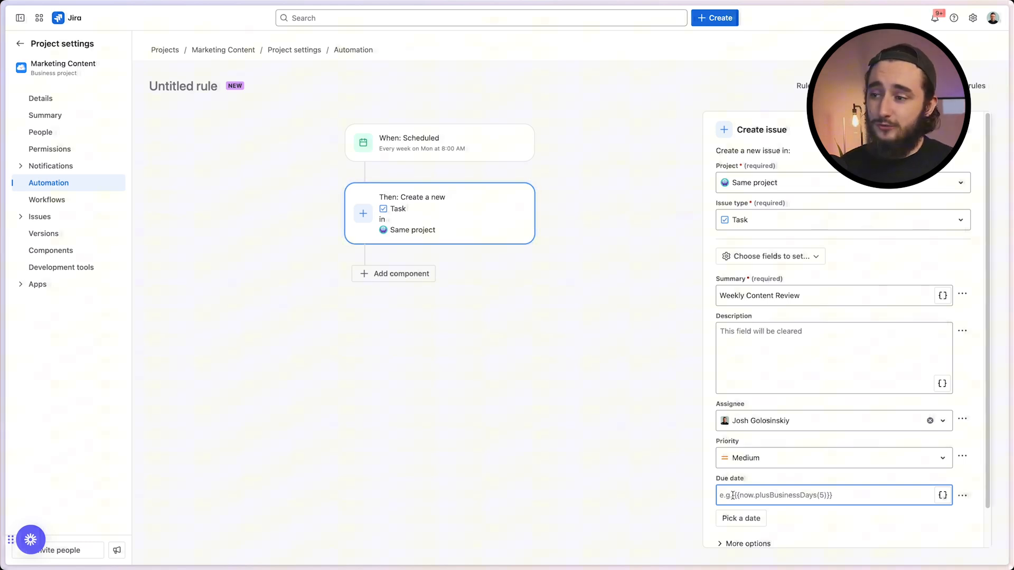
Step: Open chatgpt.com in a new browser tab and ask it to create a Jira smart value for 5 days from now
key(super+t)
text(chatgpt.com)
key(Return)
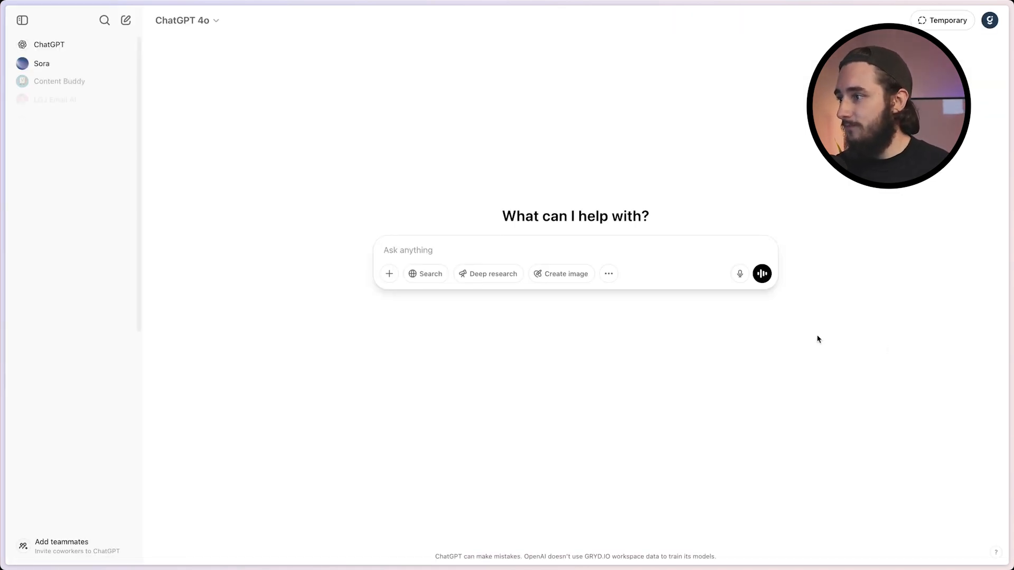
text(create a jura sm)
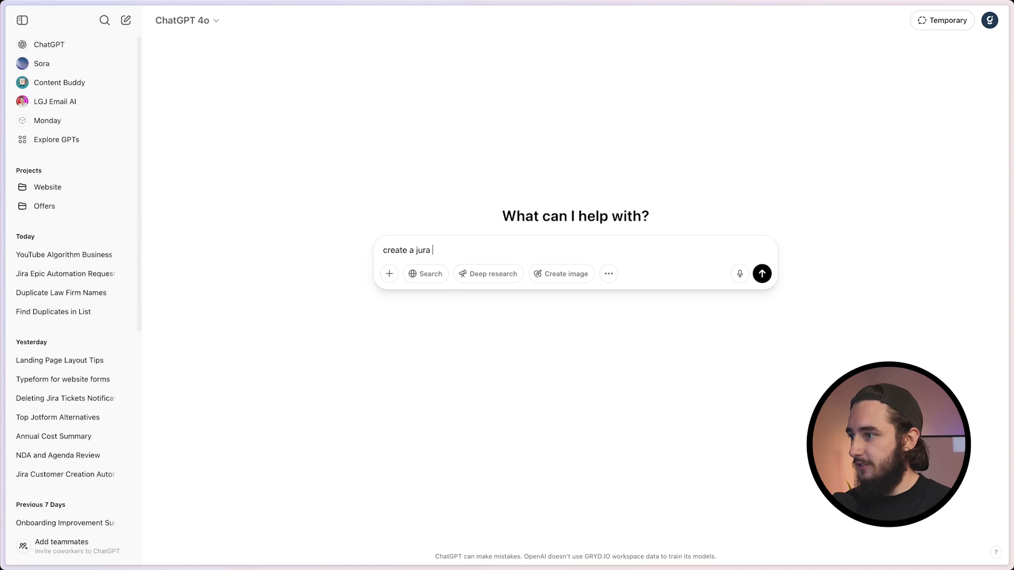
key(BackSpace)
key(BackSpace)
text(ira smart value for 5 days from now)
key(Return)
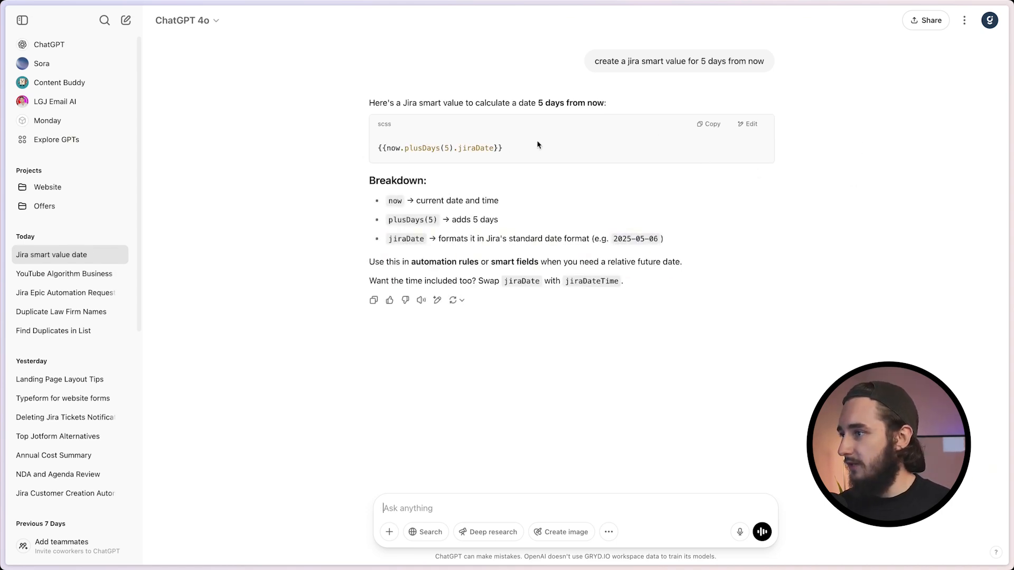
Step: Return to the Jira rule and set the new task's Due date to {{now.plusDays(5).jiraDate}}
mouse_move(37, 184)
click(55, 165)
click(816, 498)
text({{now.plusDays(5).jiraDate}})
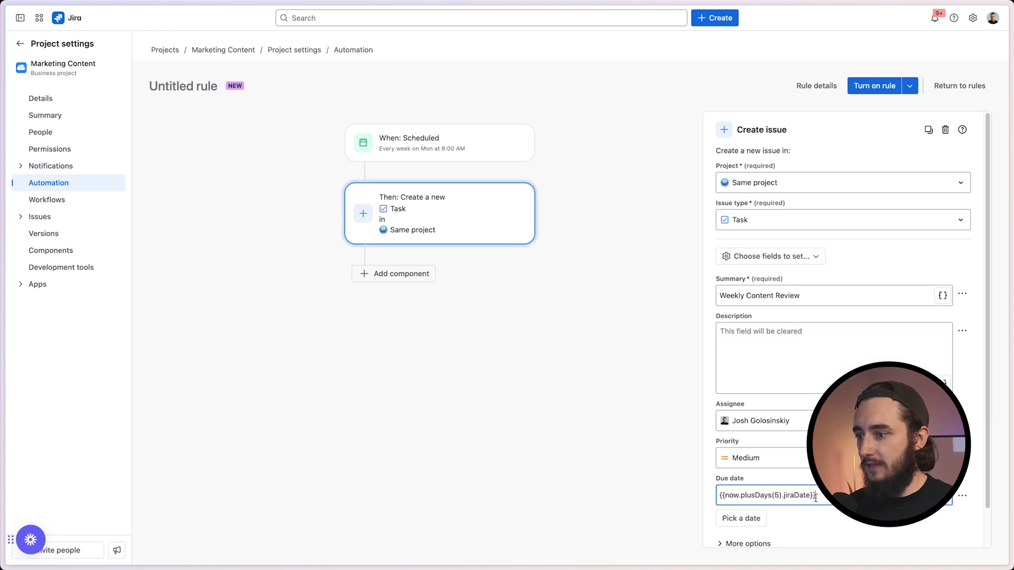
click(646, 495)
scroll(856, 465, down, 2)
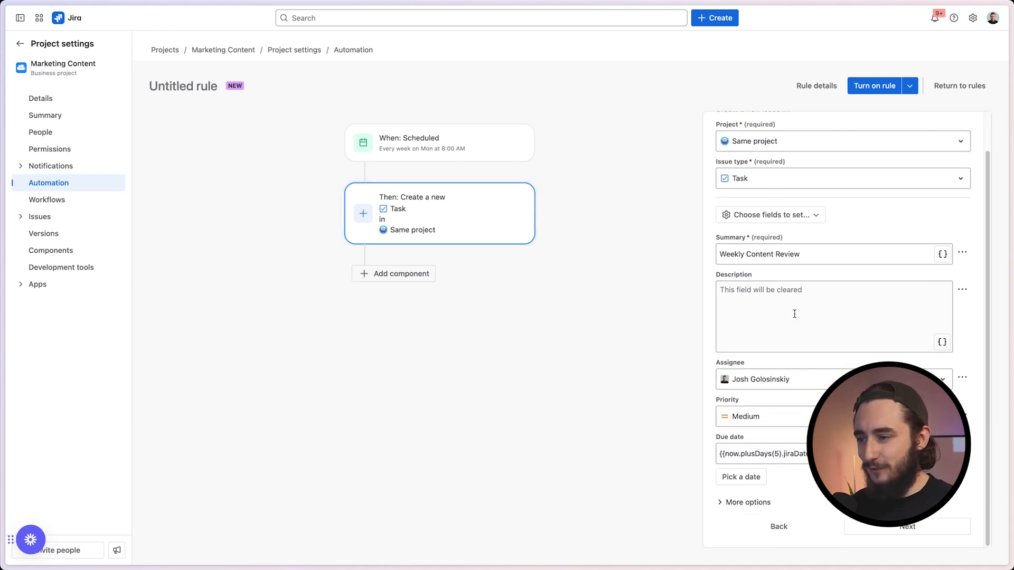
Step: Name the rule Weekly Marketing Review and turn it on
click(871, 86)
text(Wee)
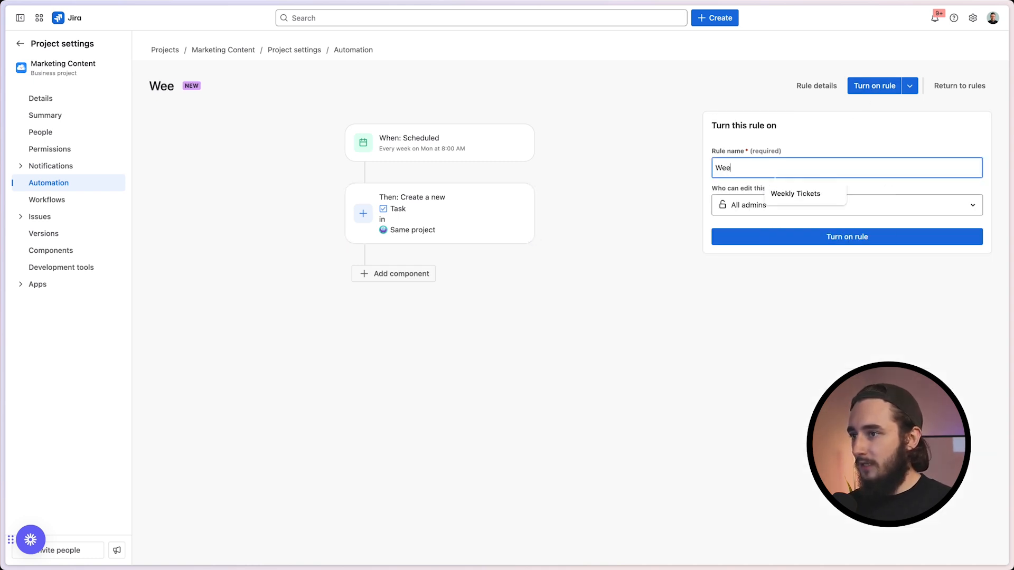
text(kly )
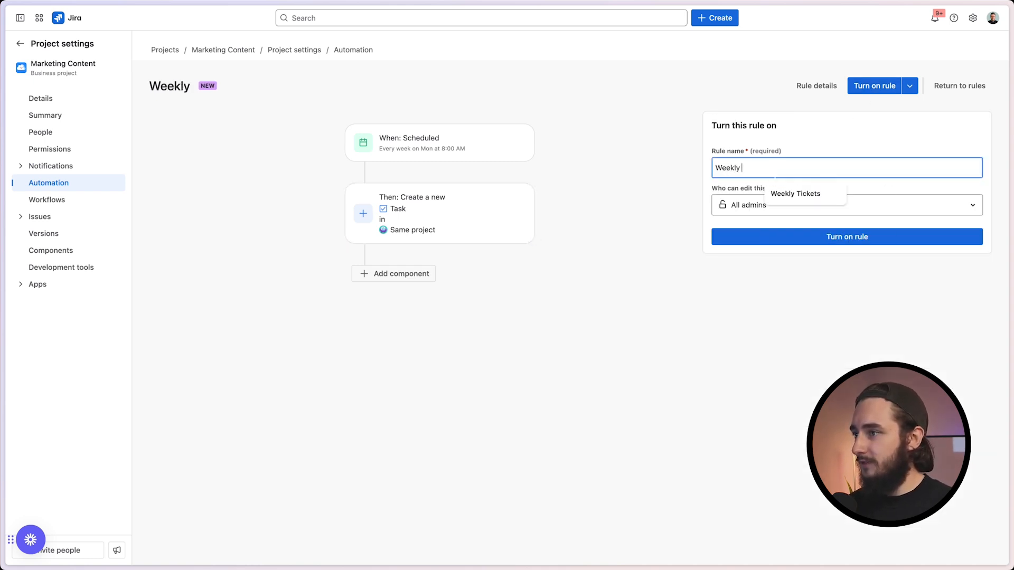
text(Marketing Review)
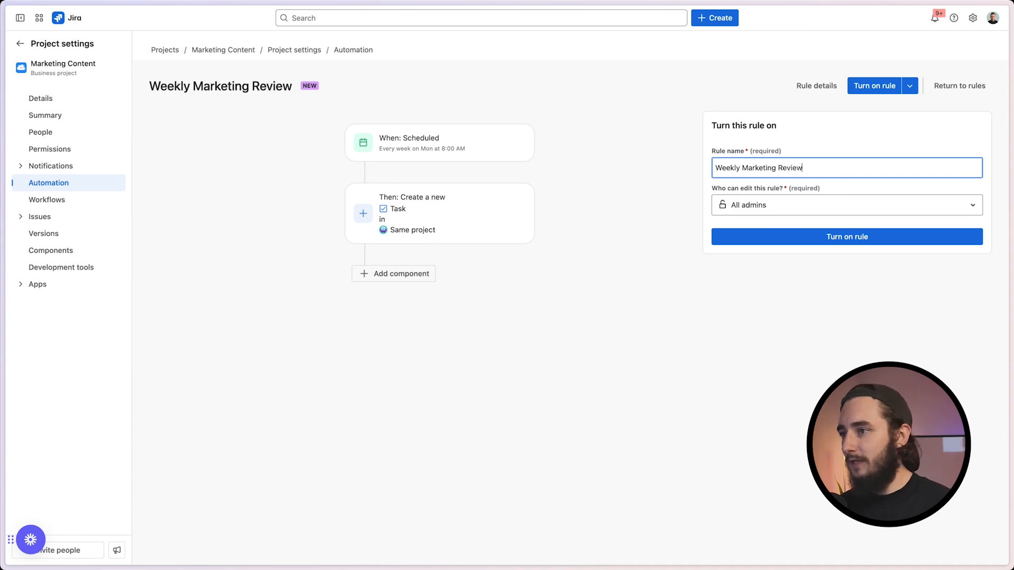
click(870, 91)
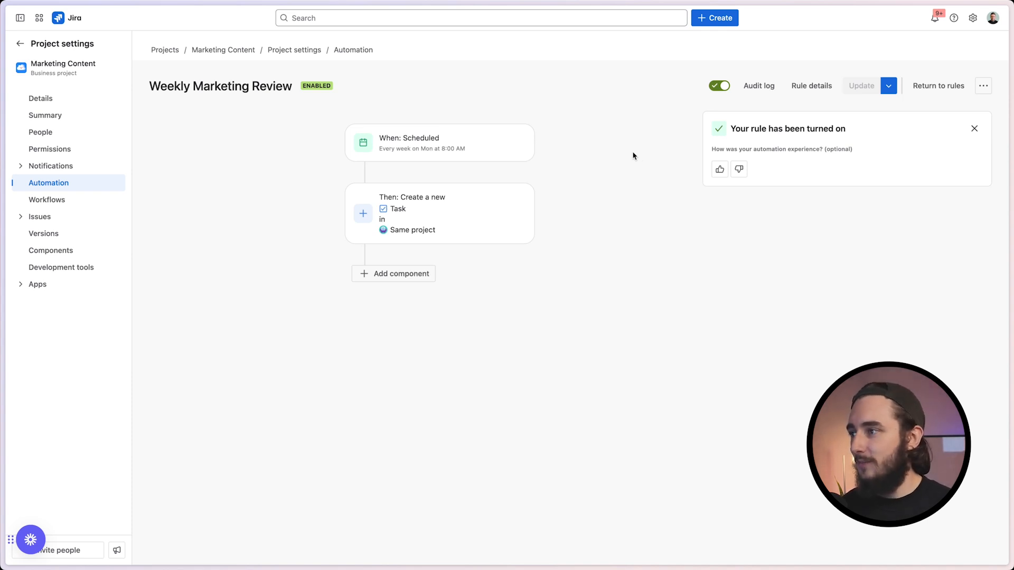
Step: Run the Weekly Marketing Review rule manually and examine the details of that run in its audit log
click(983, 85)
click(980, 112)
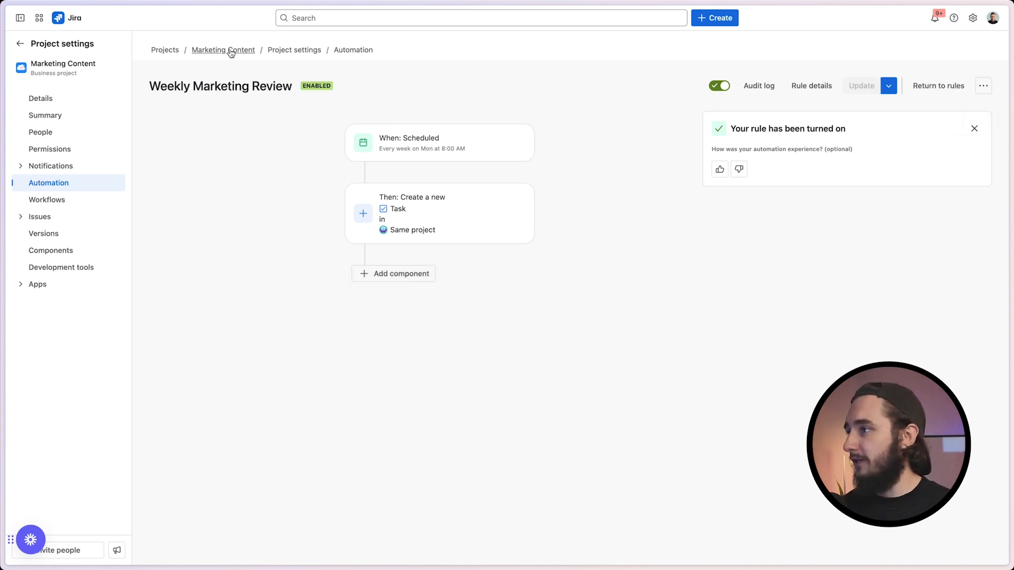
click(763, 94)
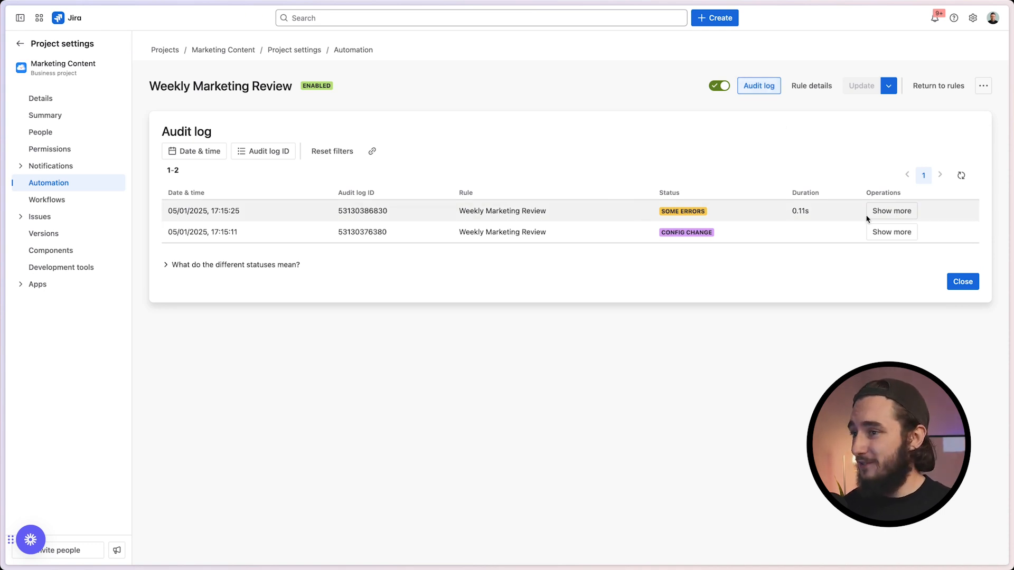
click(892, 210)
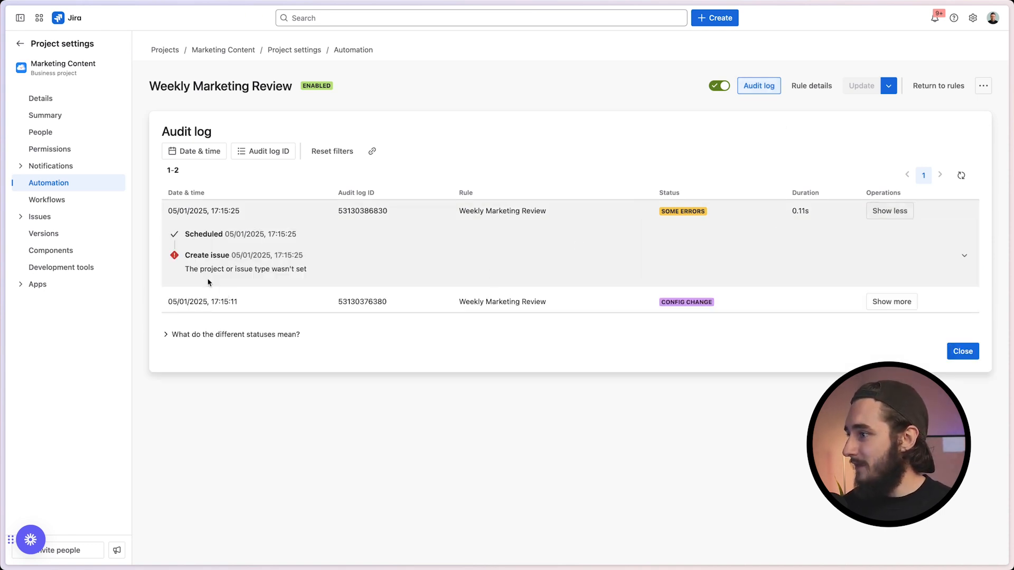
drag(180, 272, 324, 273)
click(324, 272)
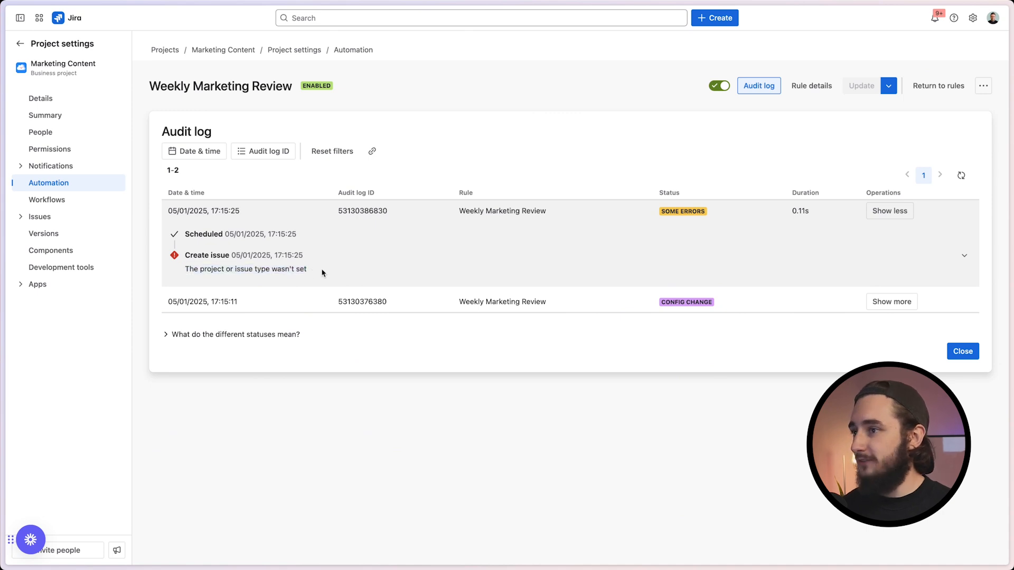
Step: Change the Create issue action's Project to Marketing Content (MC) and save the rule update
click(812, 85)
click(426, 220)
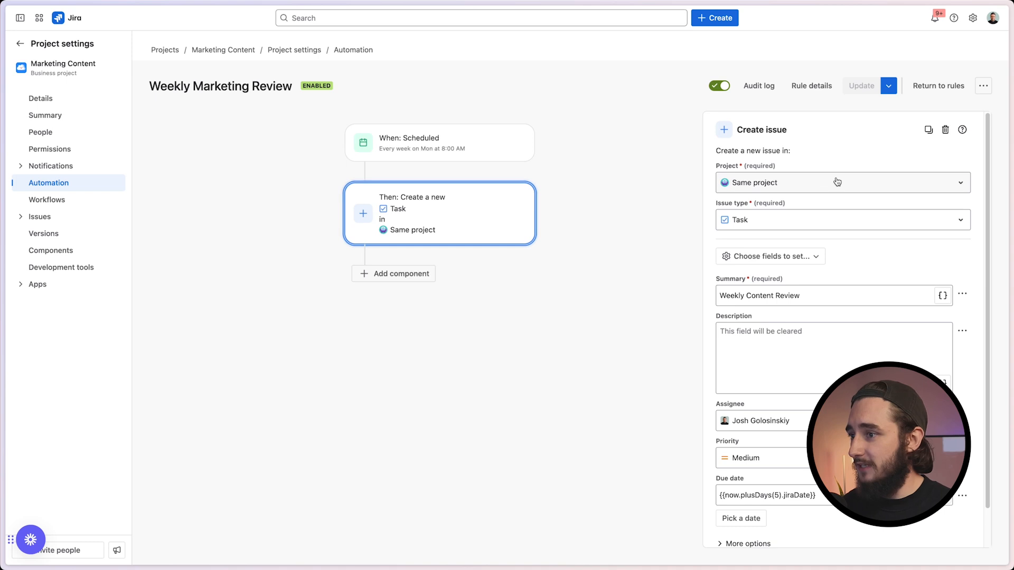
click(837, 182)
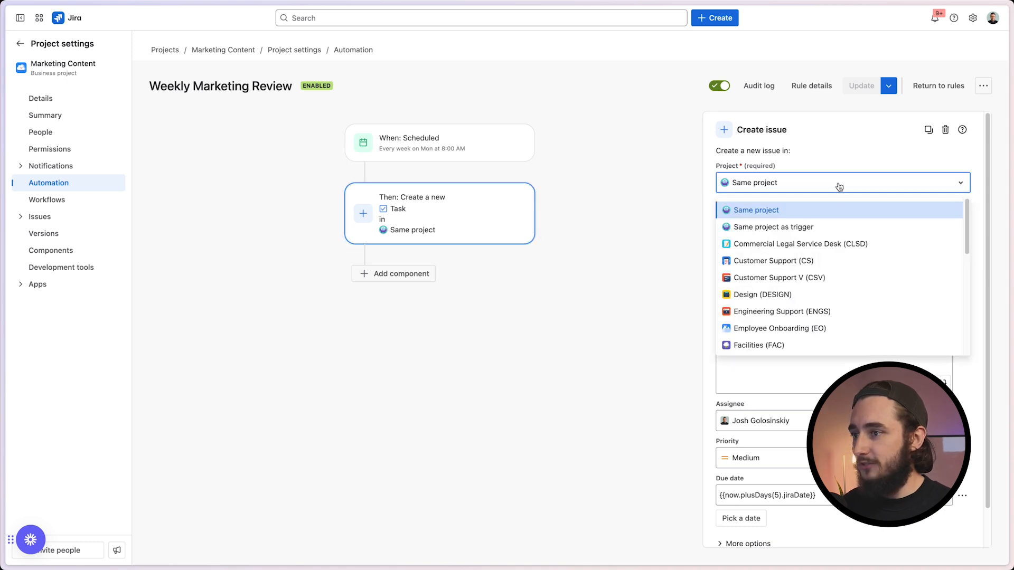
click(836, 226)
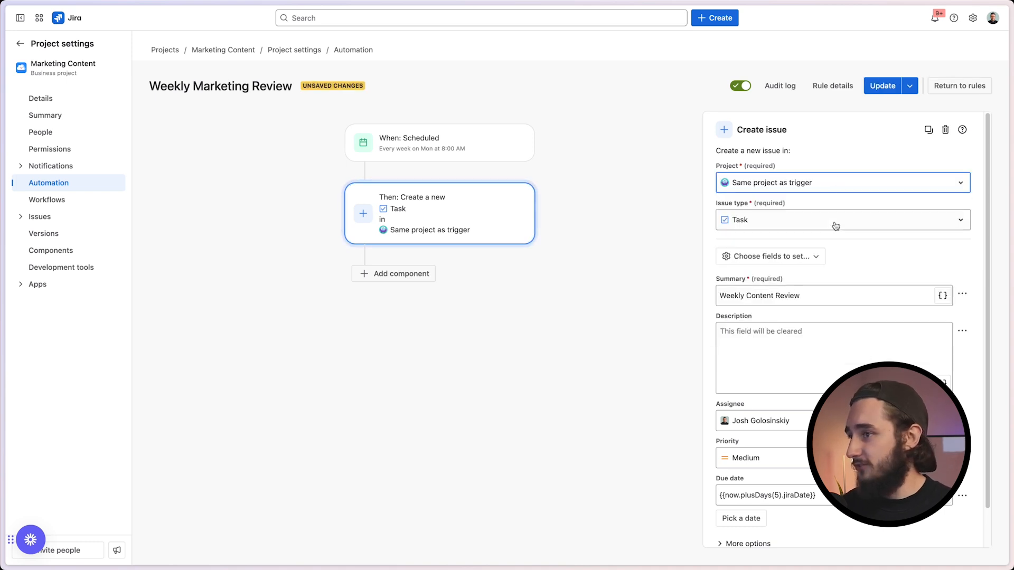
click(801, 189)
text(mar)
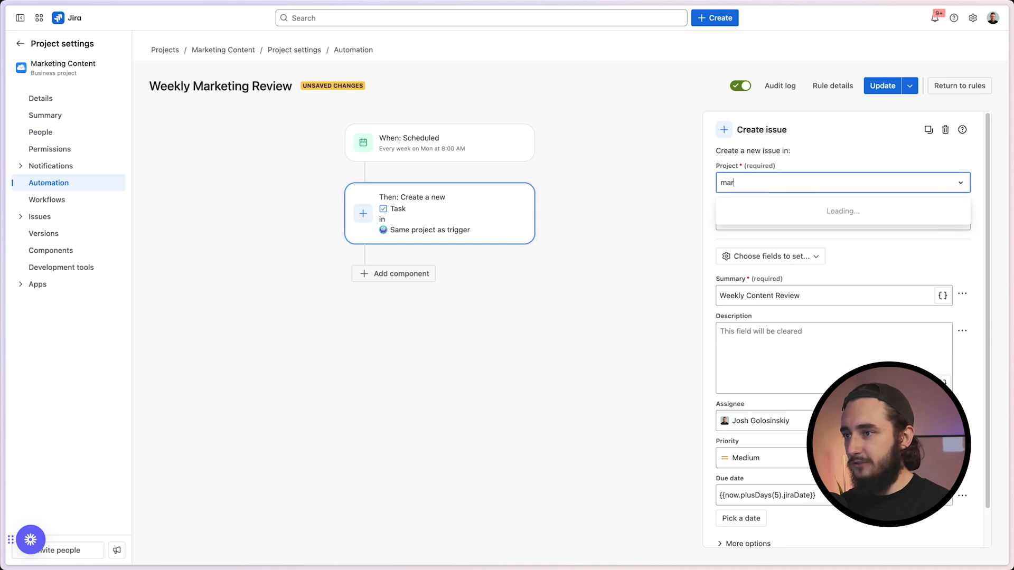
text(k)
click(872, 210)
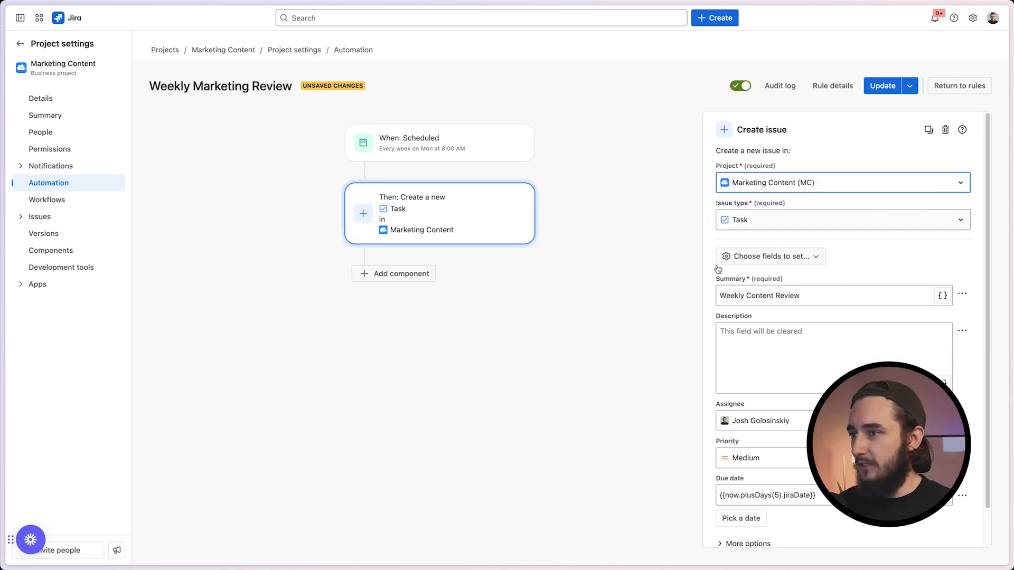
key(ctrl+s)
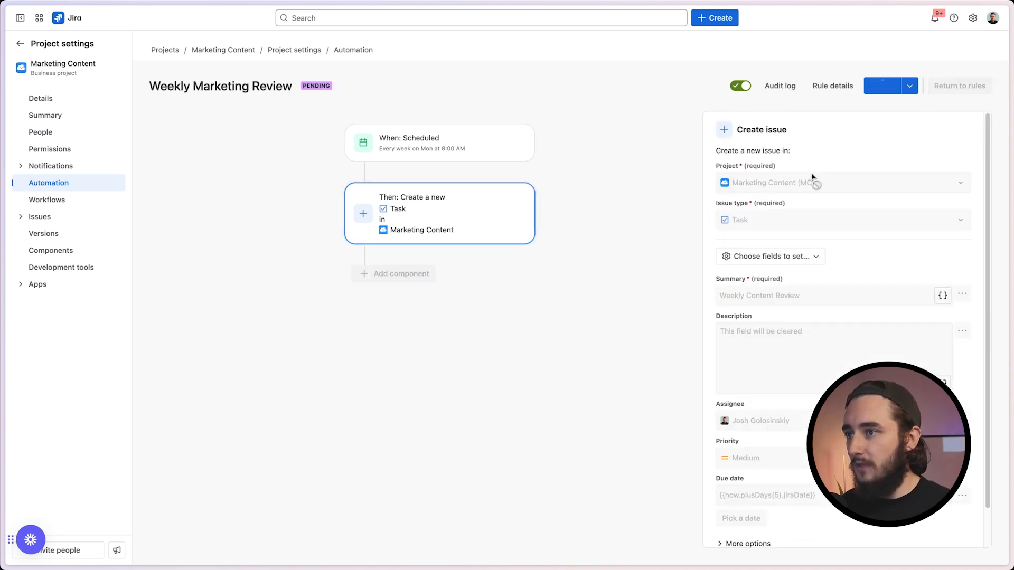
Step: Run the updated rule again and show the details of the latest run in its audit log
click(981, 84)
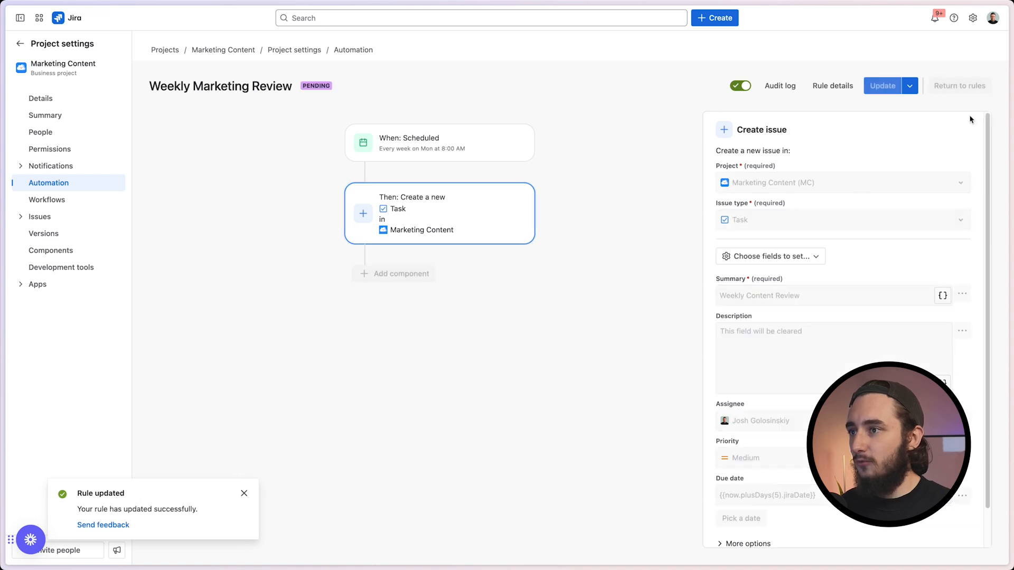
click(759, 86)
click(962, 233)
click(962, 232)
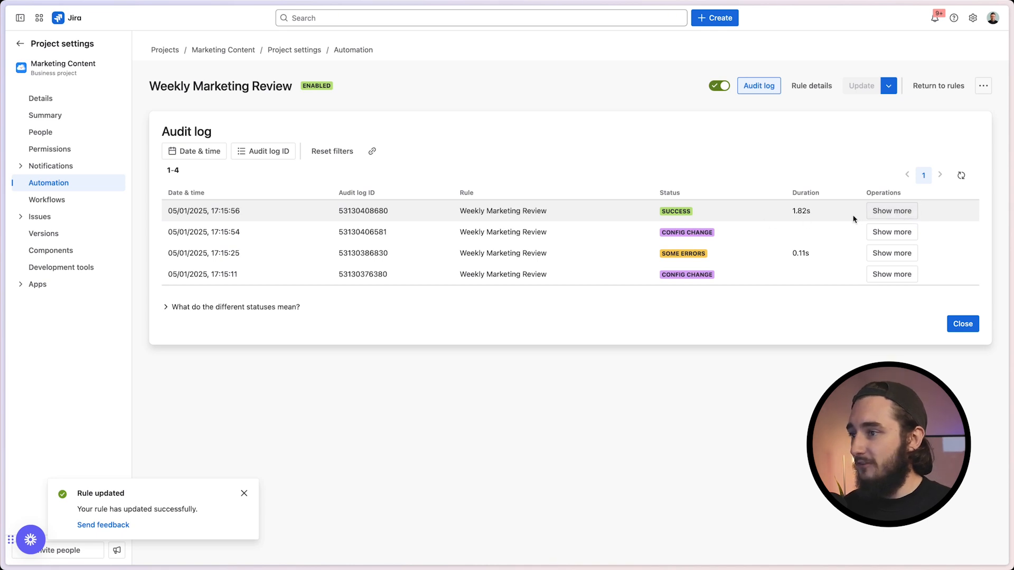
click(899, 213)
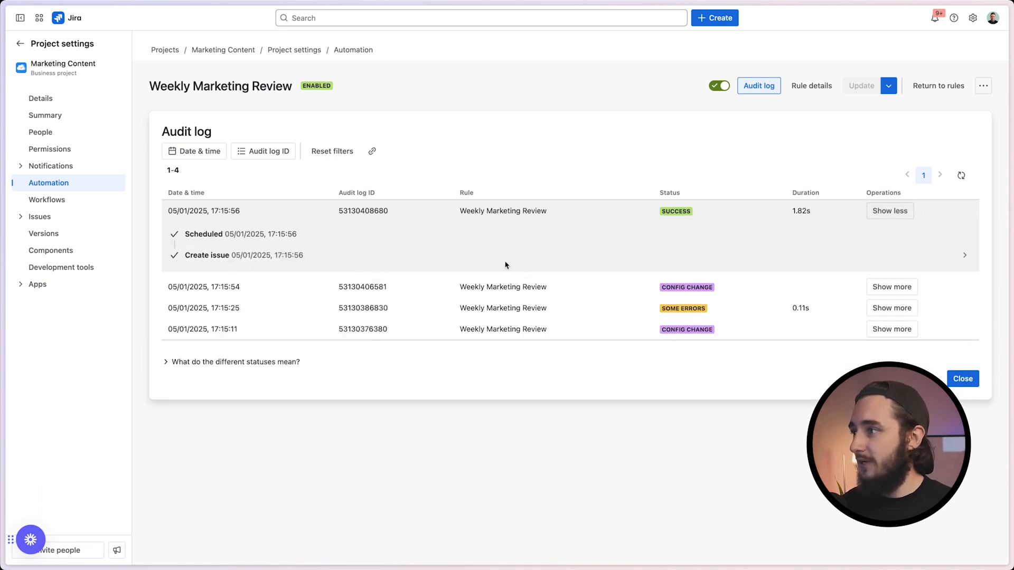
Step: On the Marketing Content board, examine the details of the Weekly Content Review and Create webinar content tasks
click(221, 51)
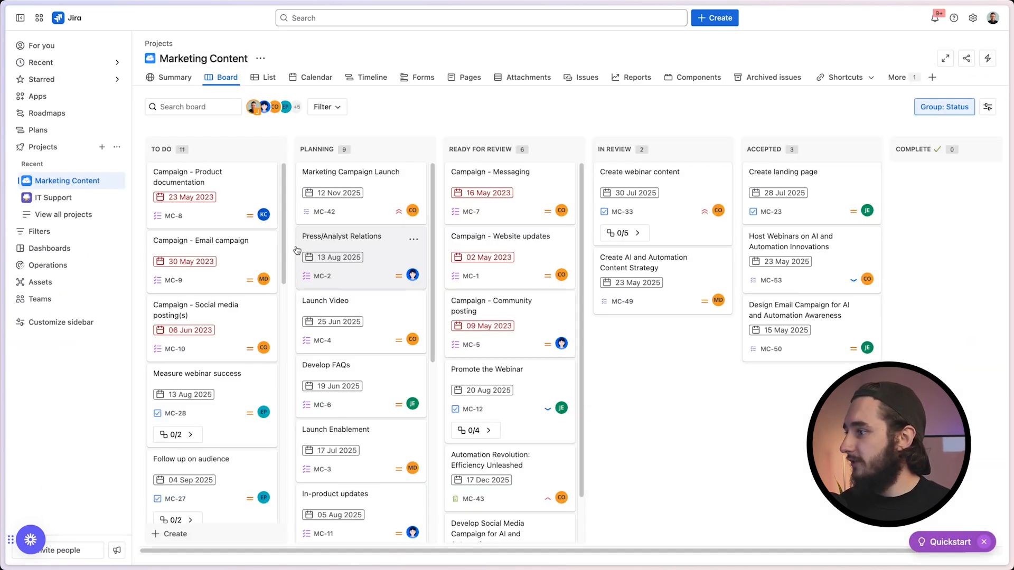
scroll(222, 426, down, 8)
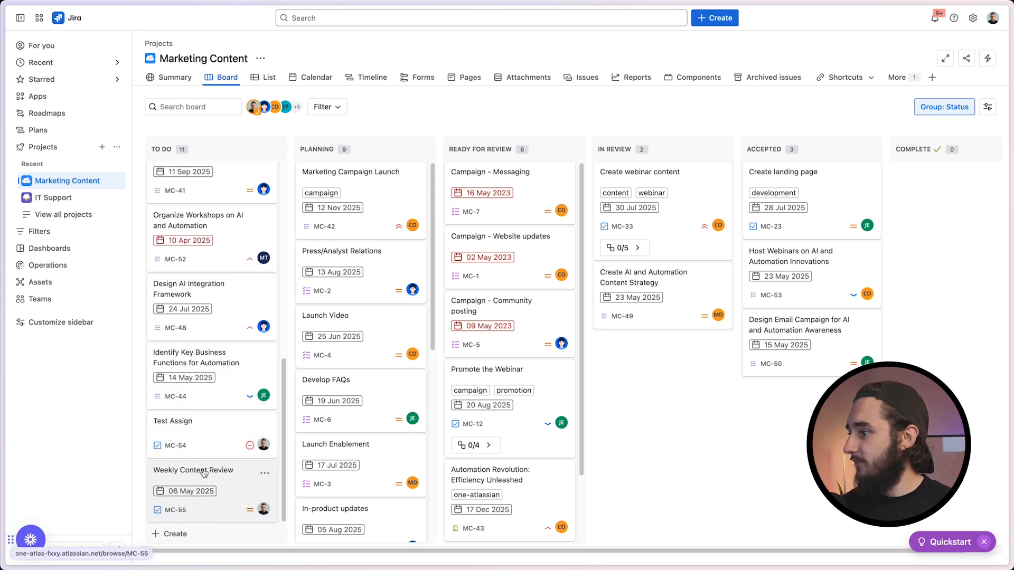
click(206, 475)
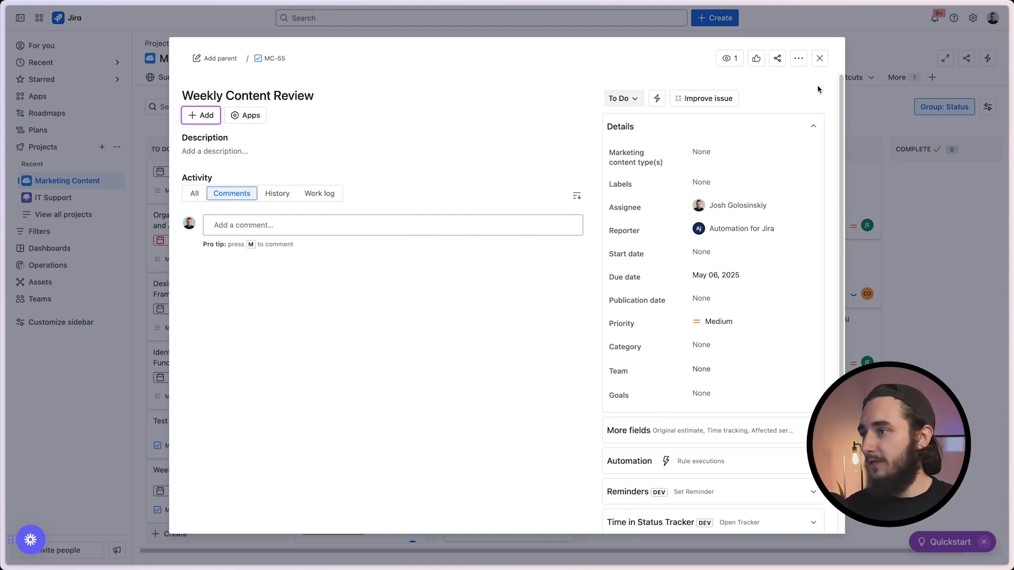
key(Escape)
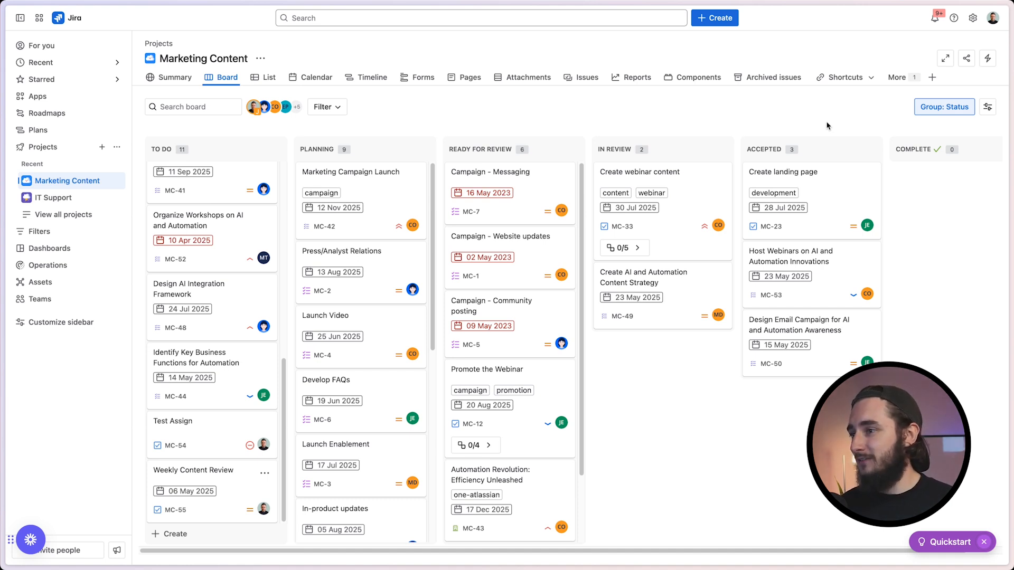
click(676, 179)
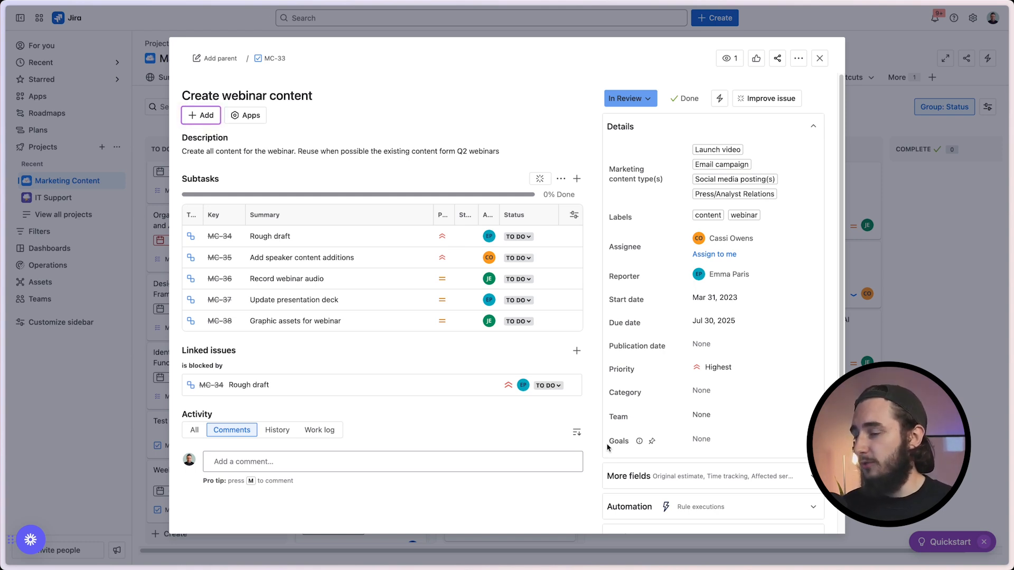
click(820, 58)
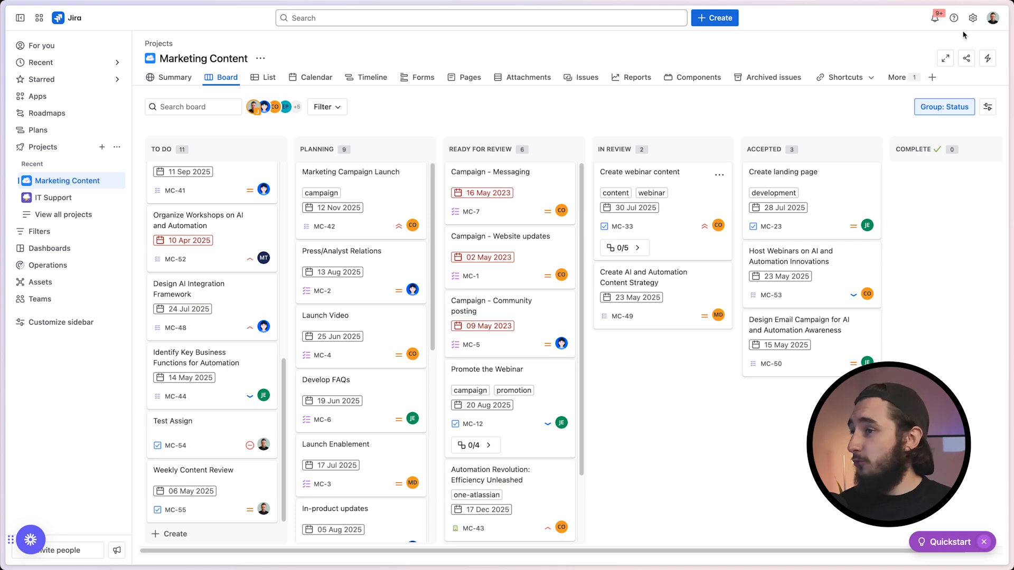
Step: Open the custom fields list in Jira's issue administration settings
click(973, 17)
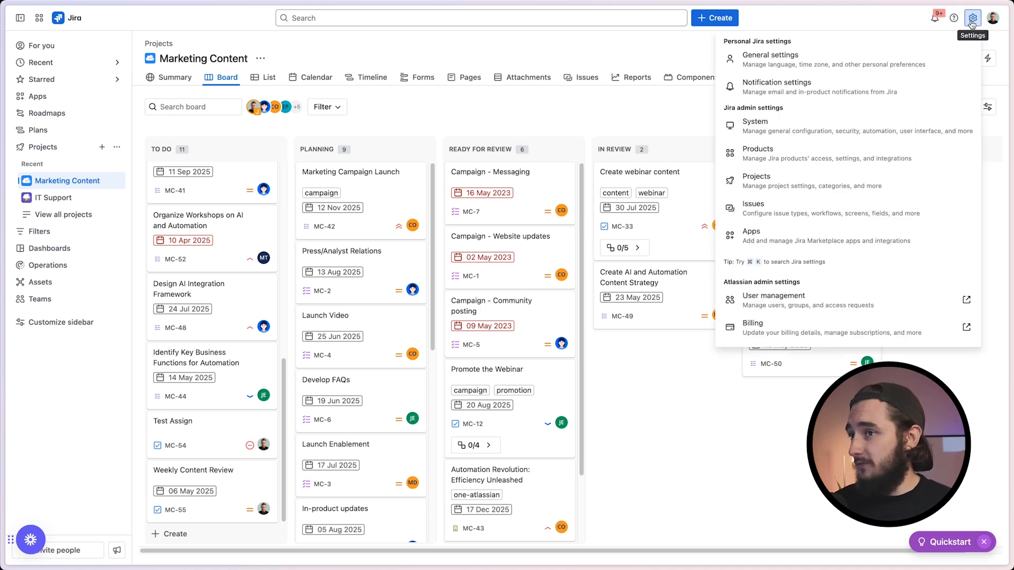
click(791, 202)
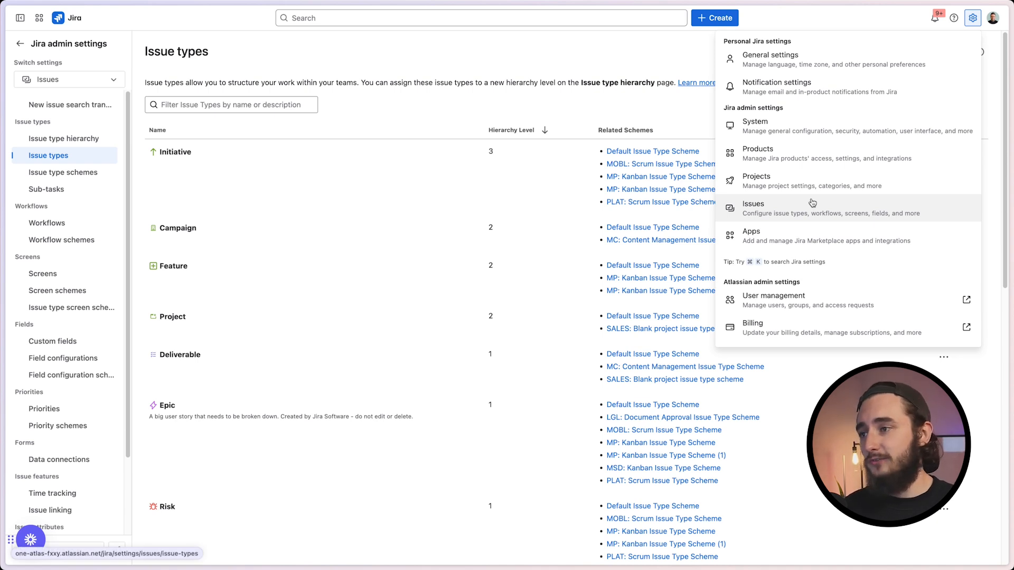
click(776, 211)
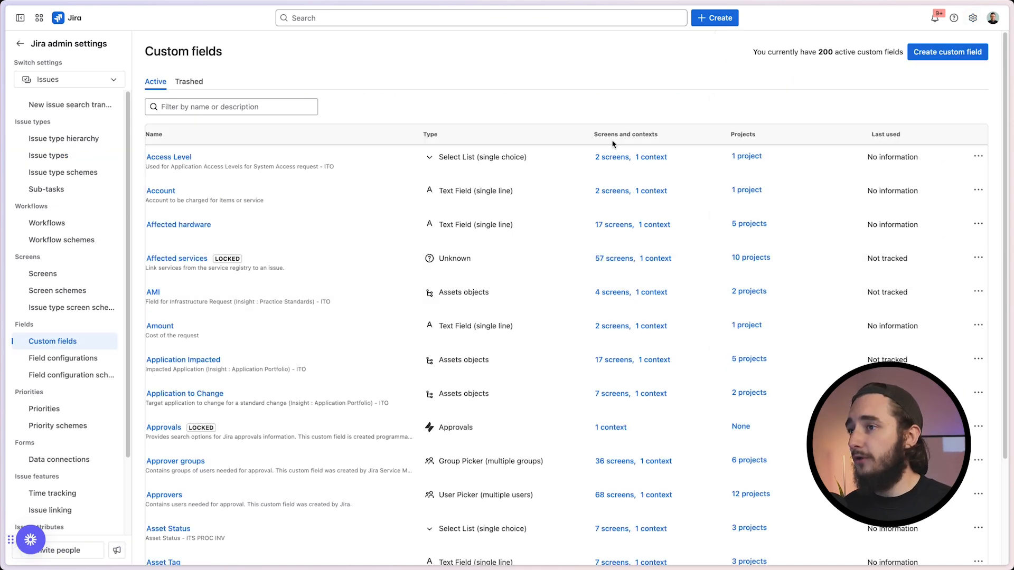
Step: Create a Date Picker custom field named Reminder
click(936, 55)
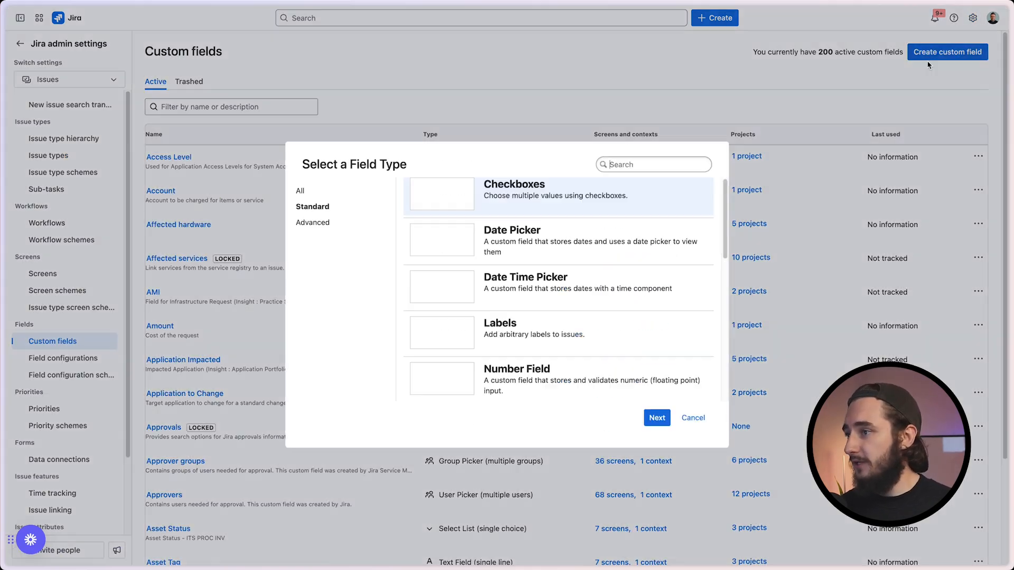
click(555, 244)
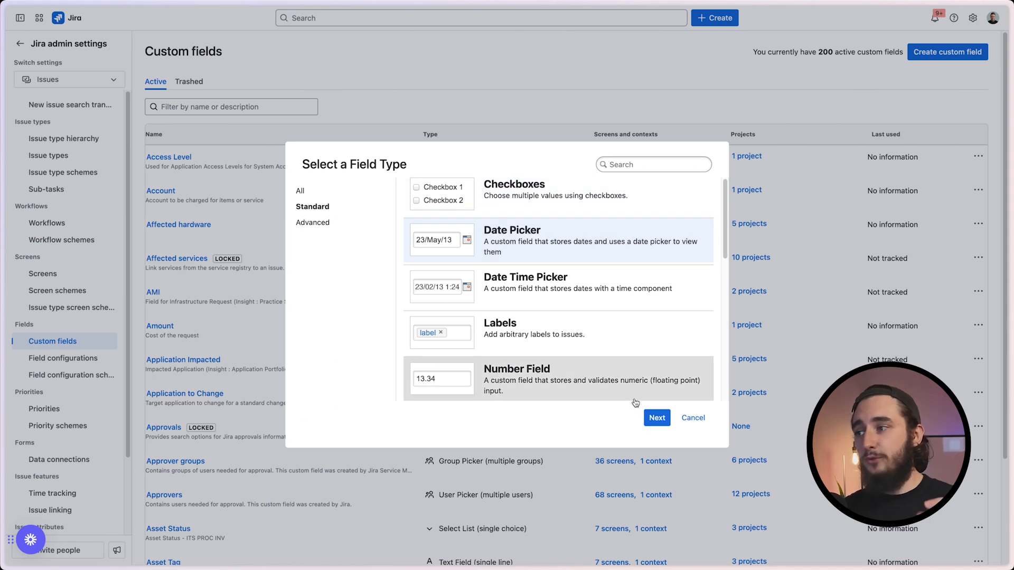
click(589, 296)
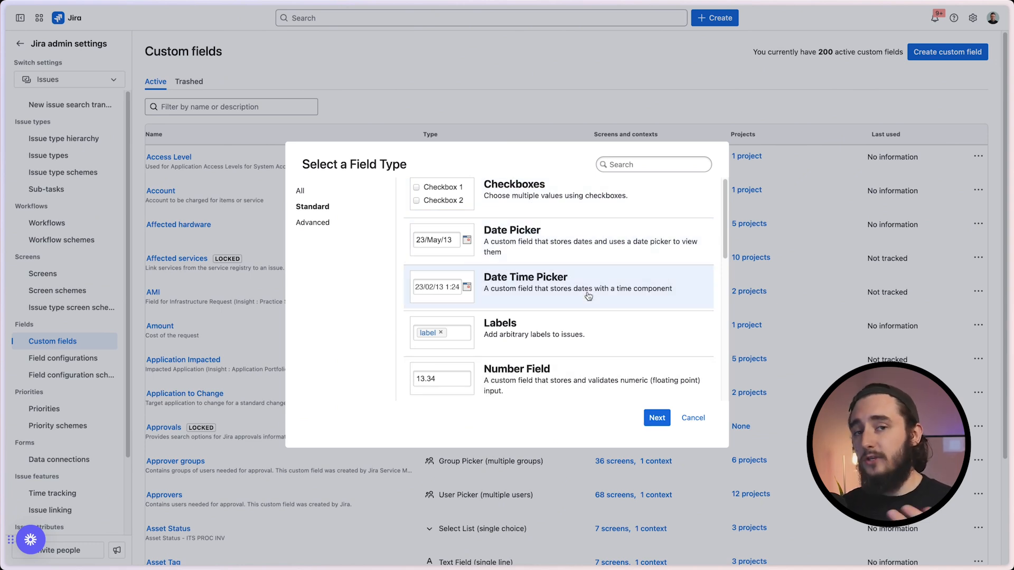
click(571, 247)
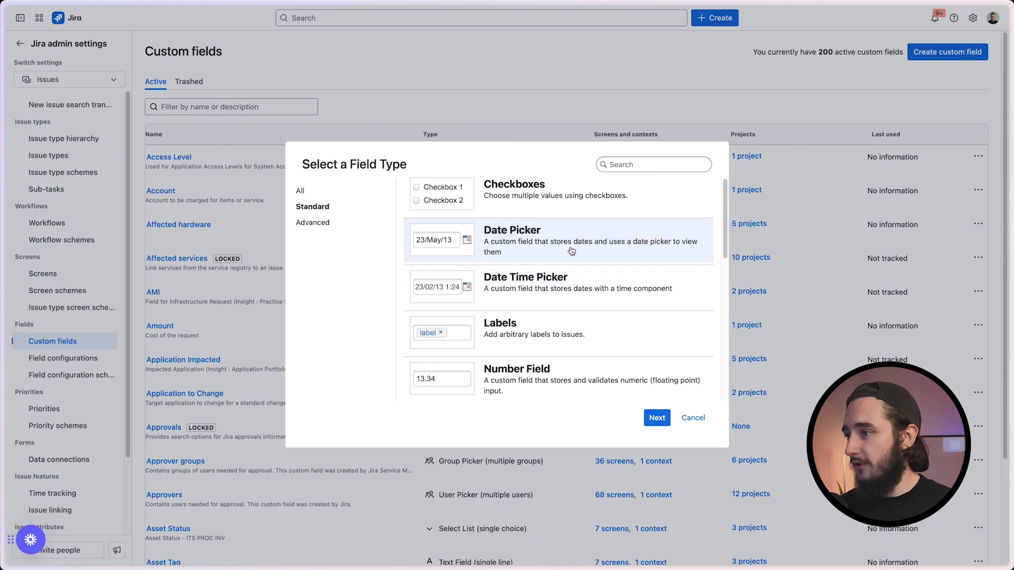
click(657, 418)
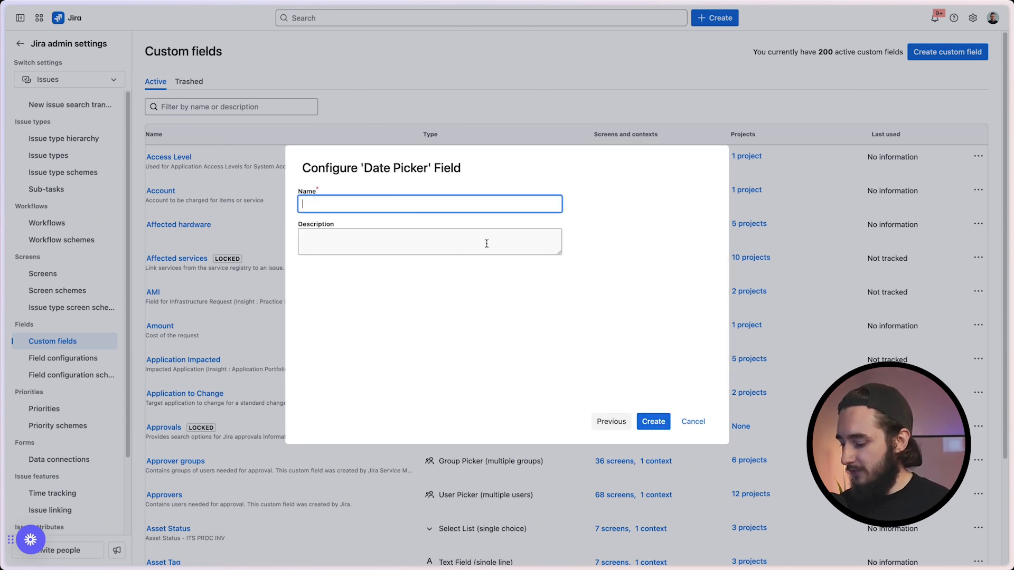
text(Reminder)
click(653, 421)
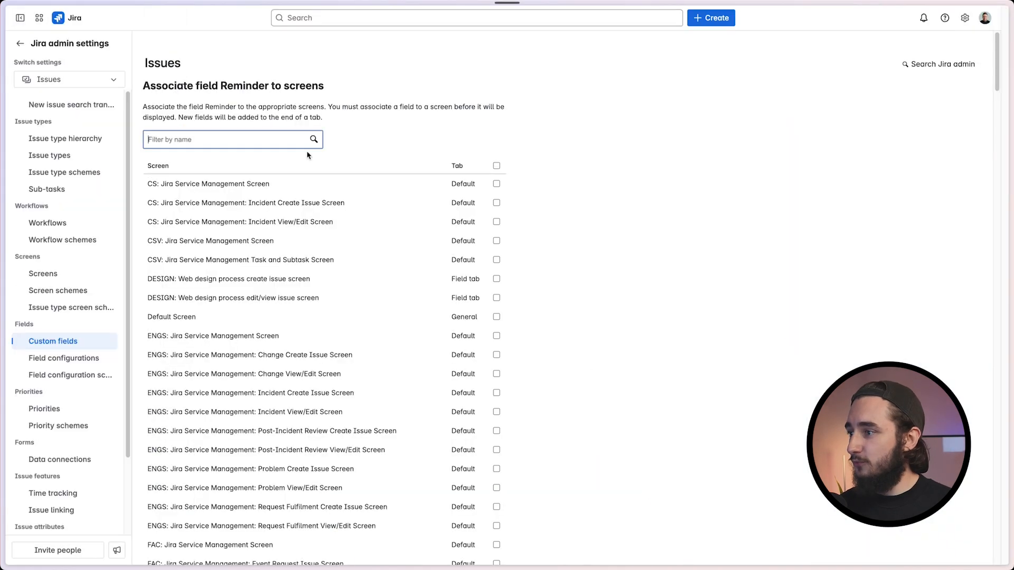
click(63, 342)
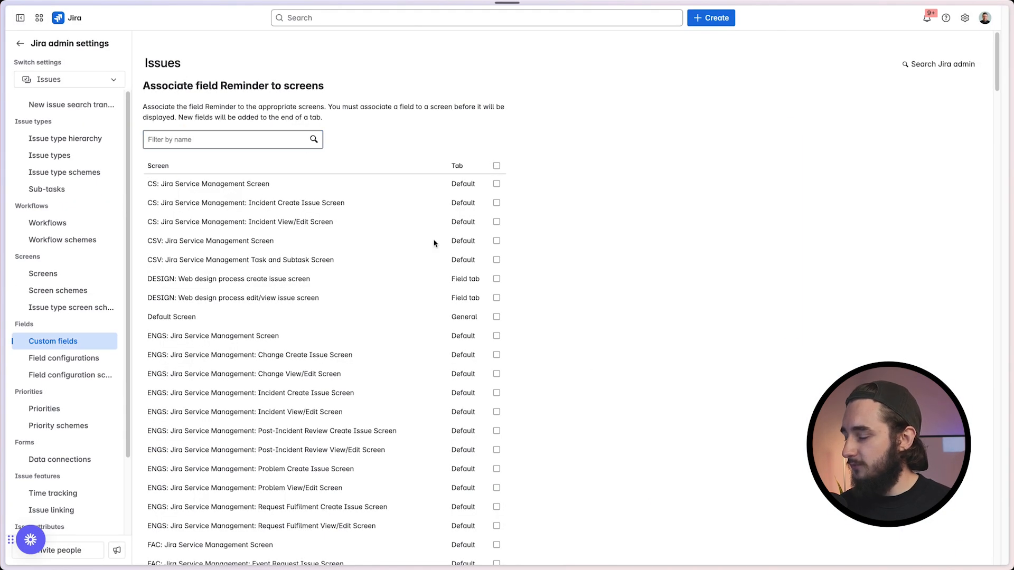
Step: Search the active custom fields for Reminder
click(201, 107)
text(Reminder)
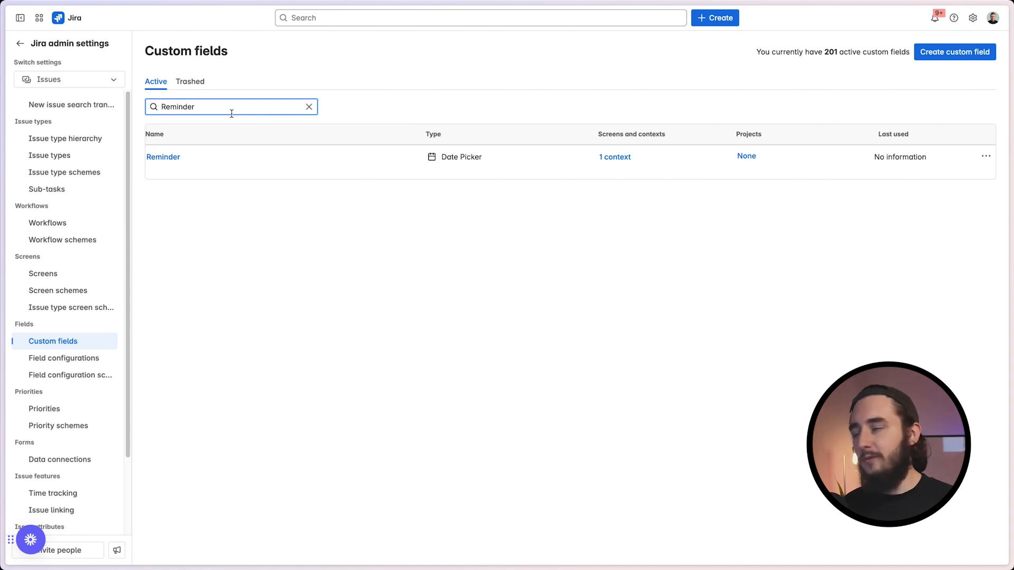
Step: Return to the Marketing Content board and open the issue layout settings from the Create webinar content task
click(39, 18)
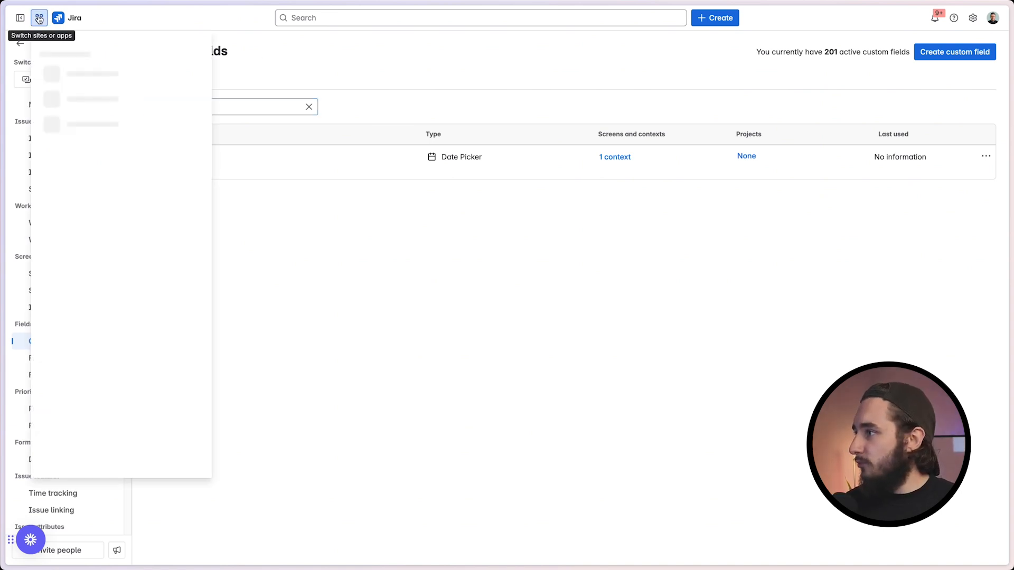
click(39, 18)
click(43, 45)
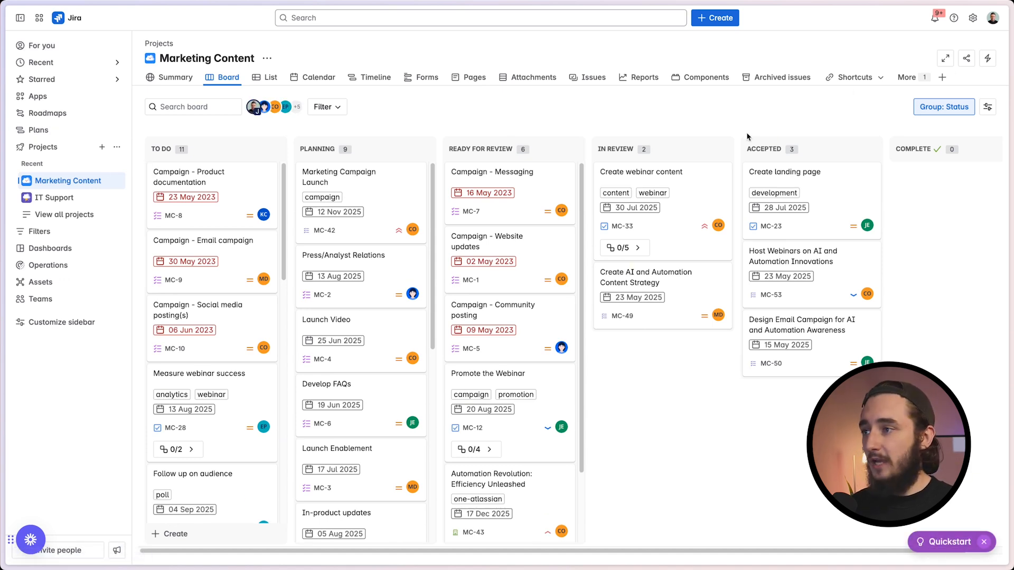
click(685, 189)
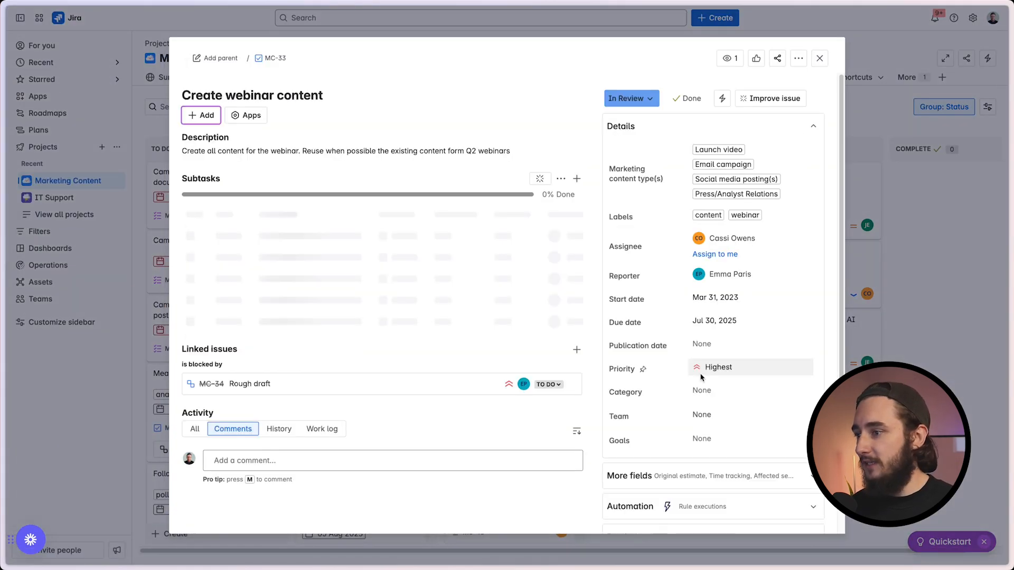
scroll(705, 379, down, 3)
click(790, 478)
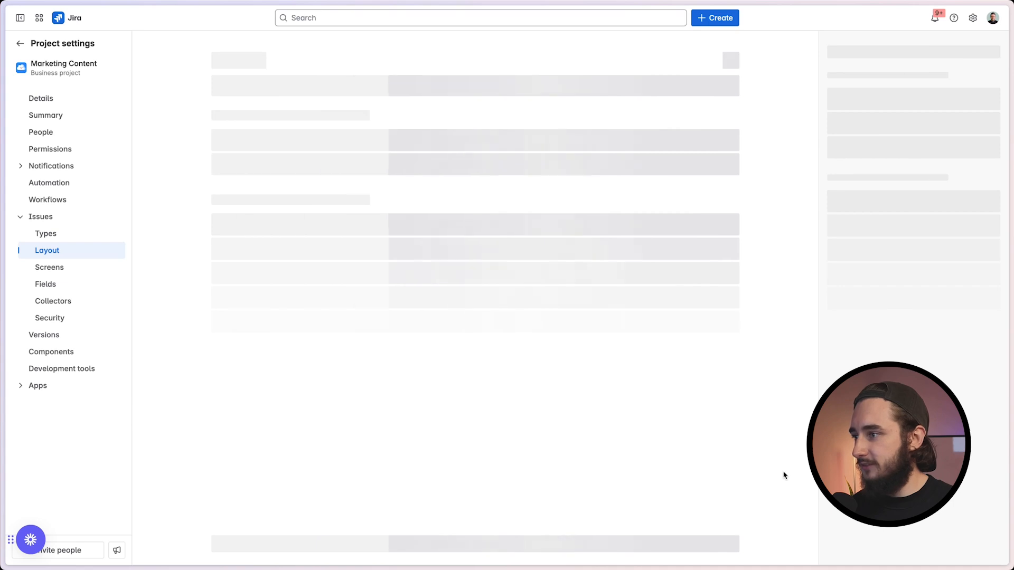
Step: Add the Reminder field to the context fields between Publication date and Priority, and save the issue layout
click(886, 98)
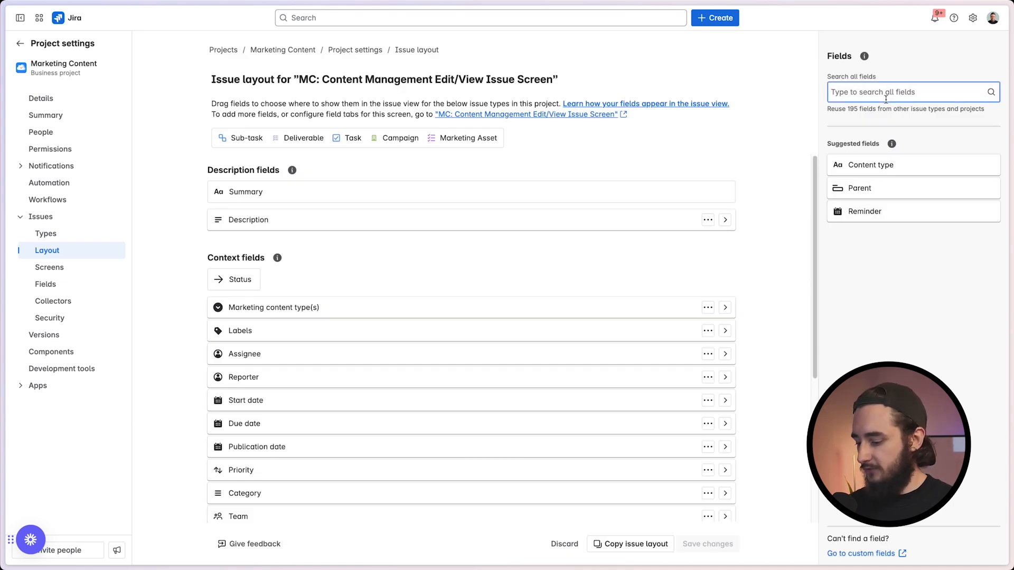
text(reminder)
drag(877, 166, 417, 263)
click(711, 547)
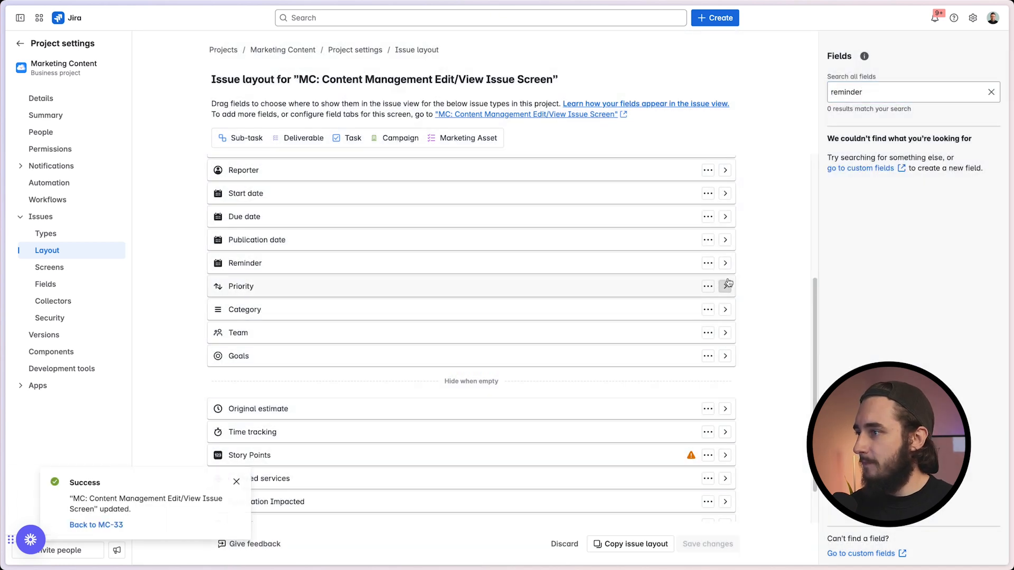
Step: Create a new automation rule for the Marketing Content project with a Scheduled trigger
click(68, 185)
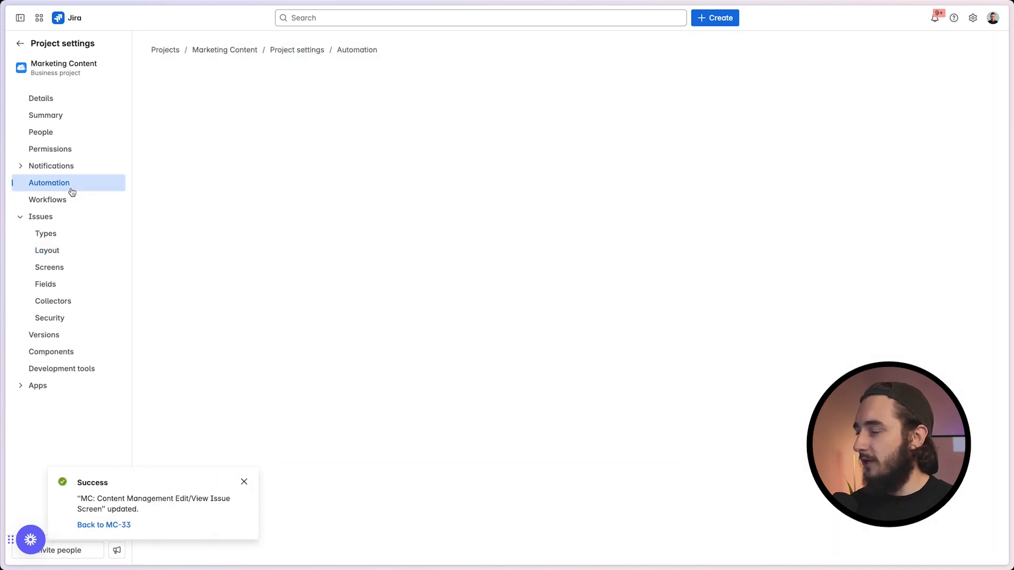
click(934, 70)
text(sche)
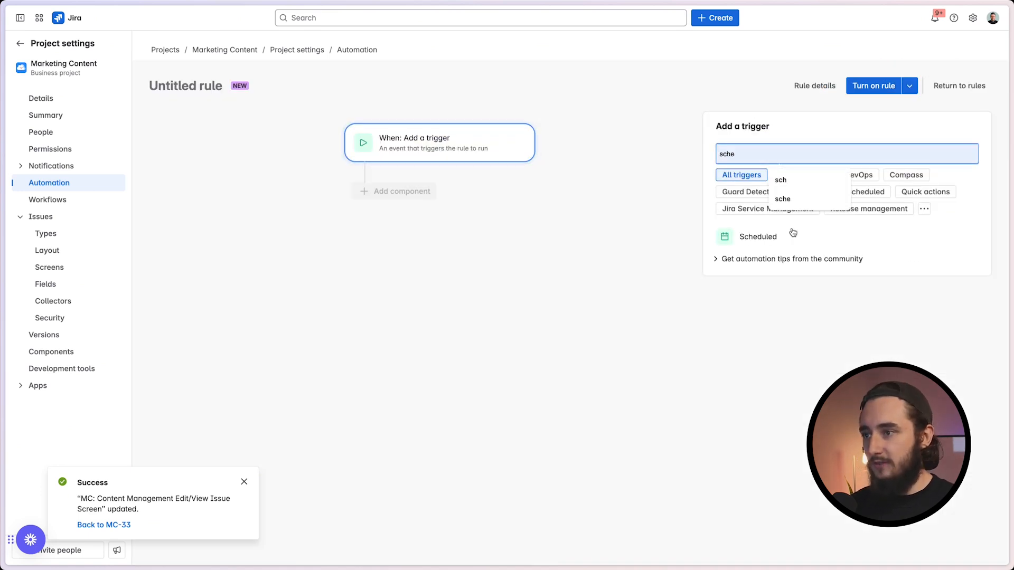
click(769, 241)
scroll(768, 244, down, 1)
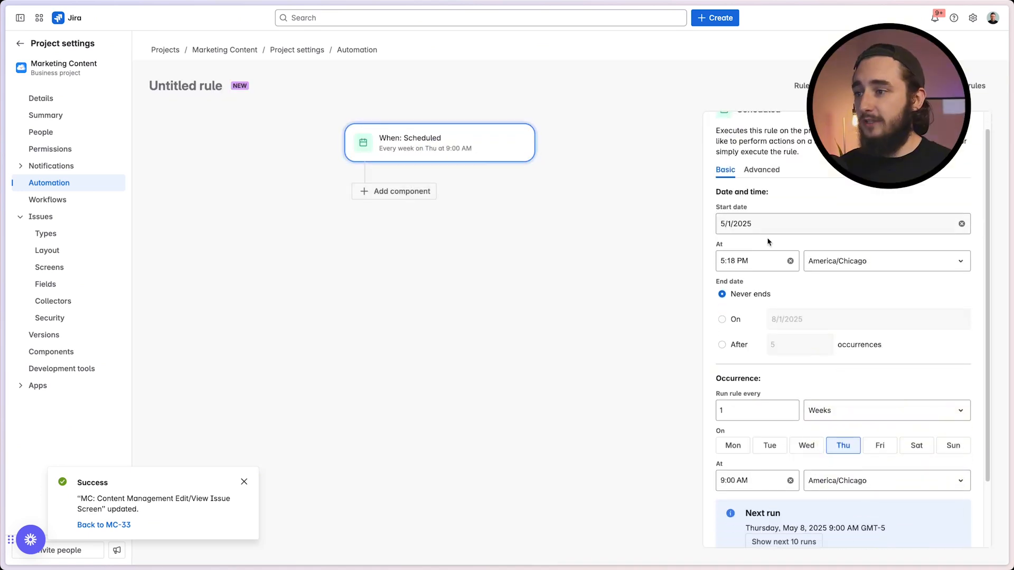
Step: Set the scheduled trigger to run every 1 day at 8:00 AM
click(852, 396)
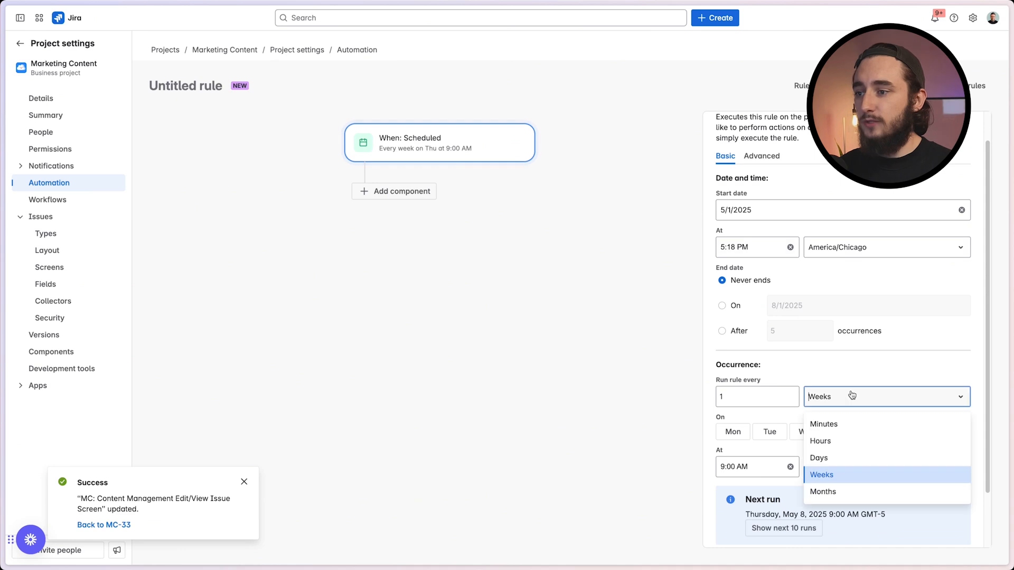
click(845, 458)
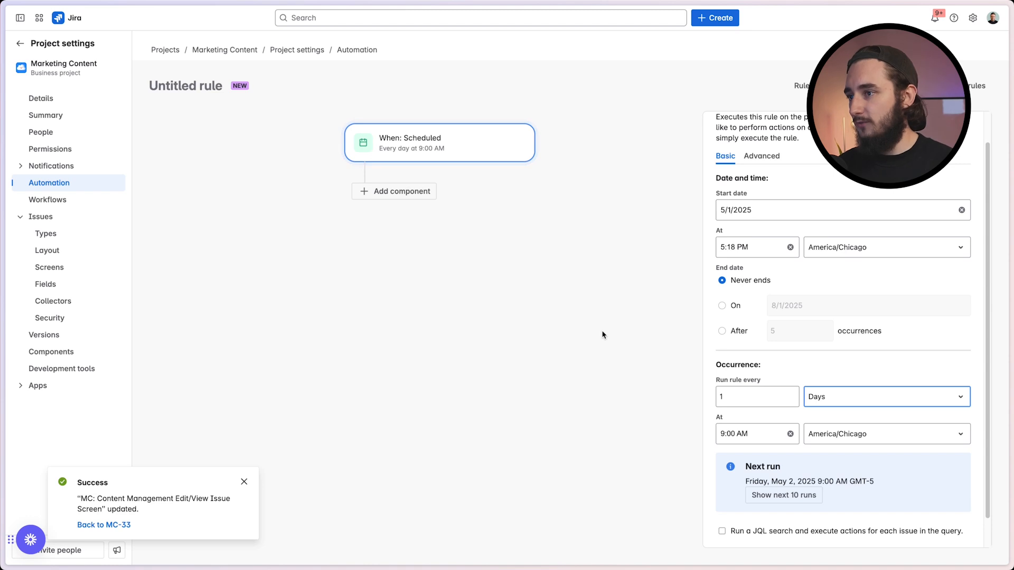
scroll(844, 380, down, 1)
click(752, 403)
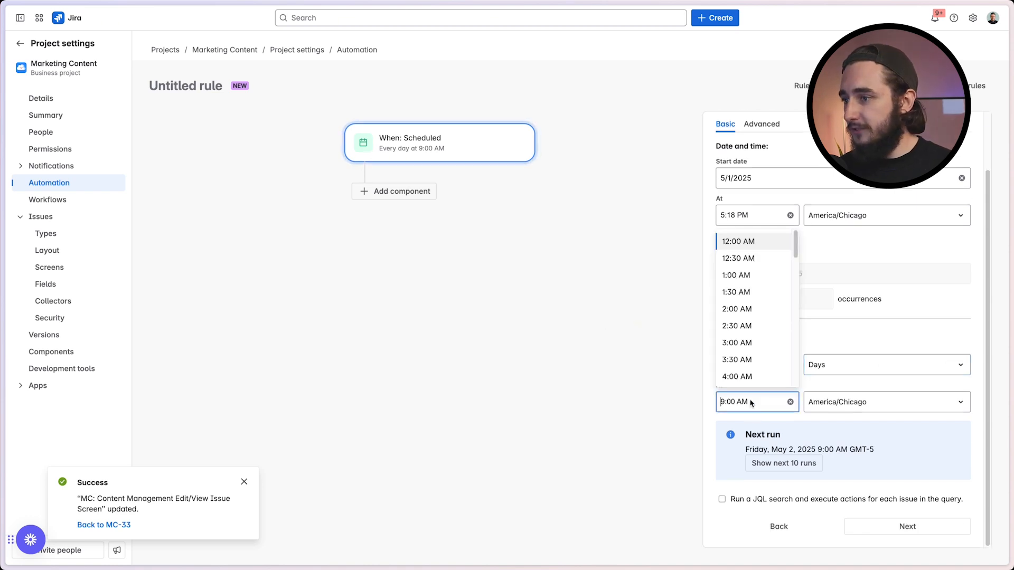
scroll(762, 329, down, 3)
click(760, 328)
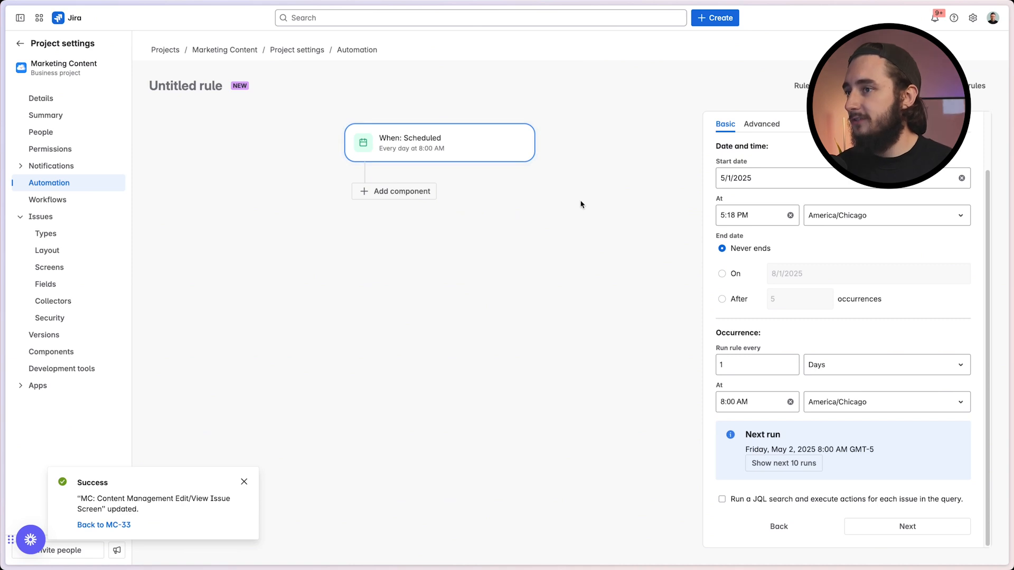
Step: Add an issue fields condition to the rule that checks whether the Reminder field equals a value
click(394, 192)
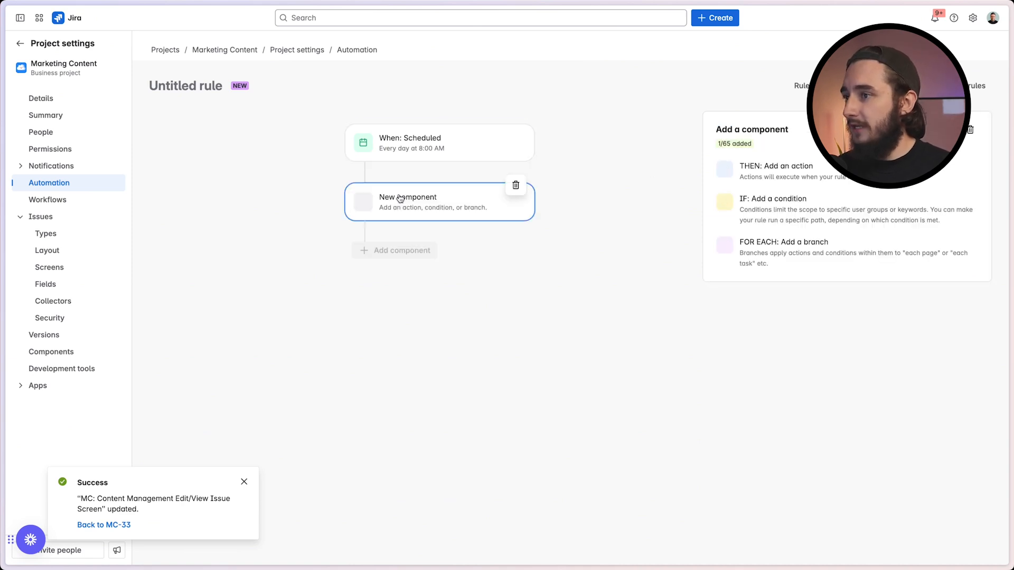
click(805, 227)
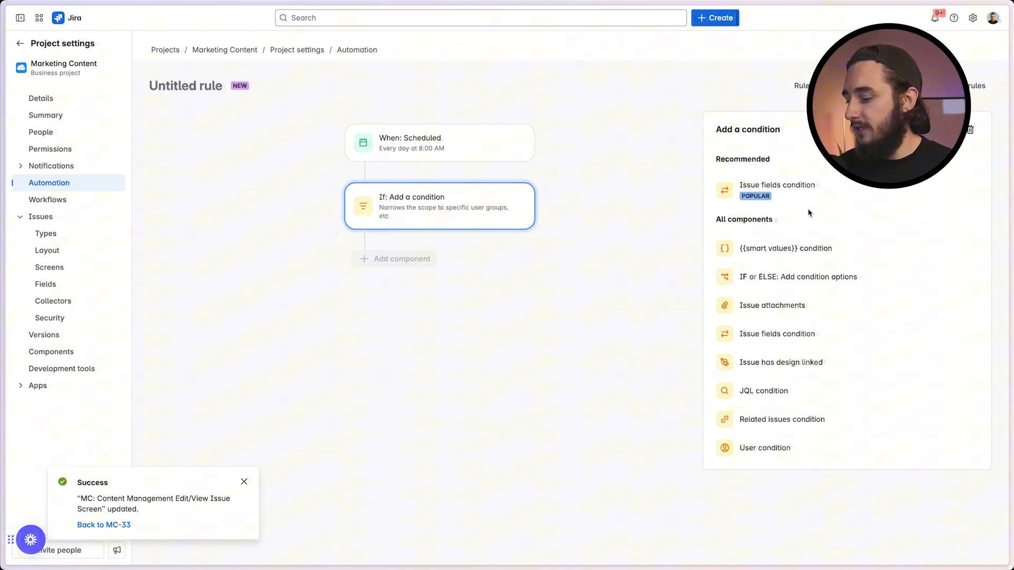
click(780, 196)
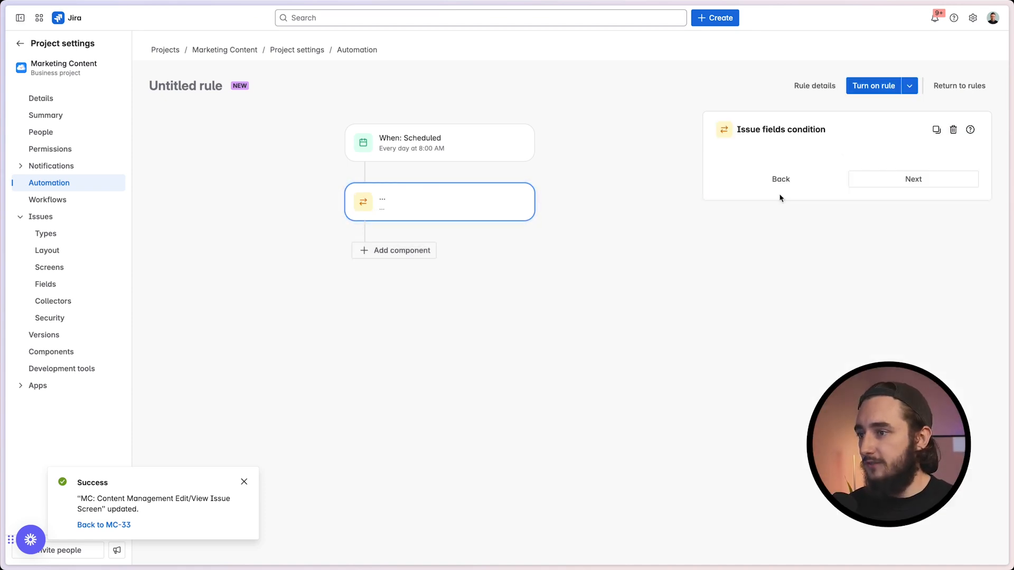
click(732, 185)
text(rem)
click(792, 208)
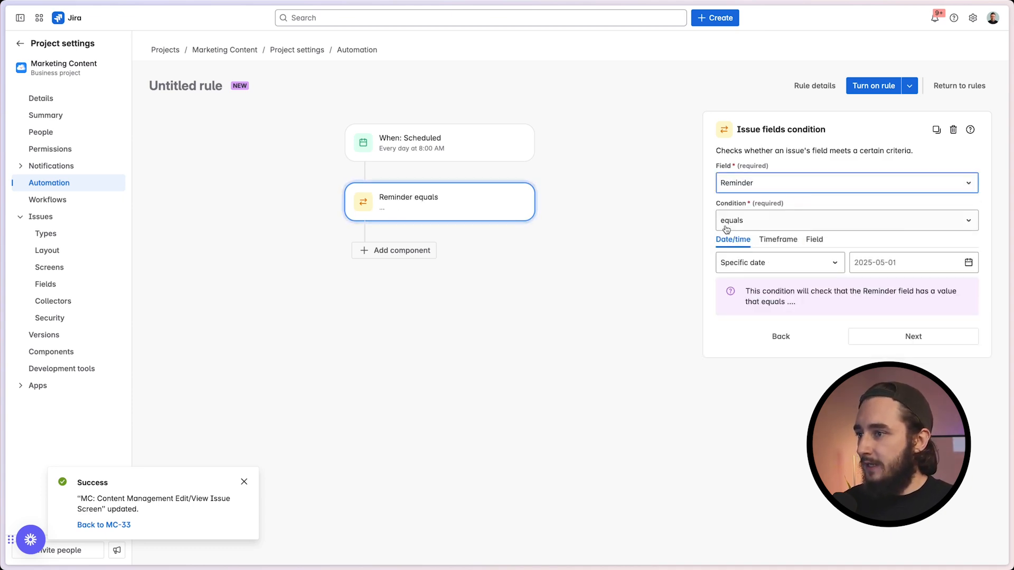
Step: Examine the Date/time, Timeframe and Field comparison options of the Reminder condition
click(810, 266)
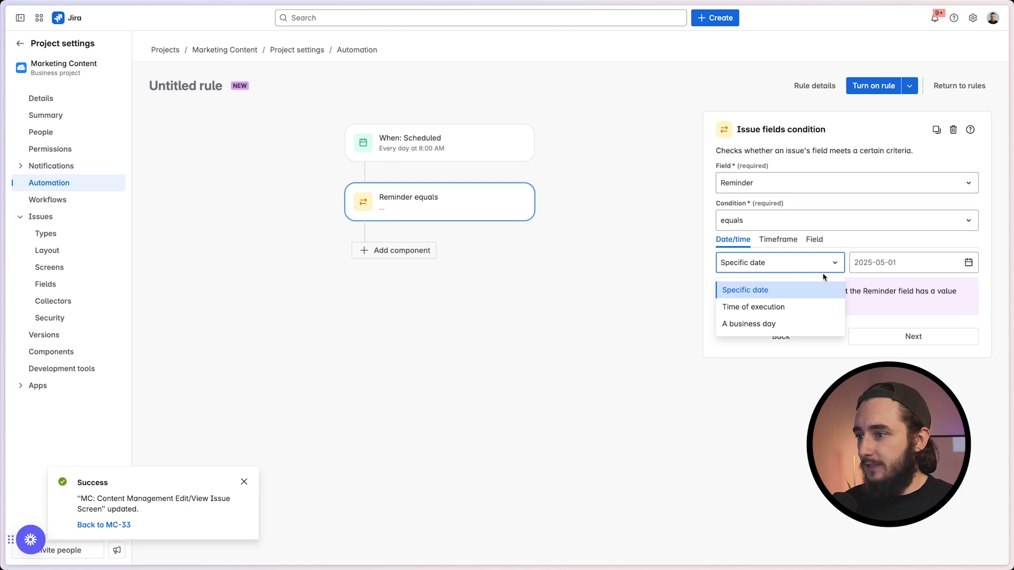
click(673, 316)
click(934, 263)
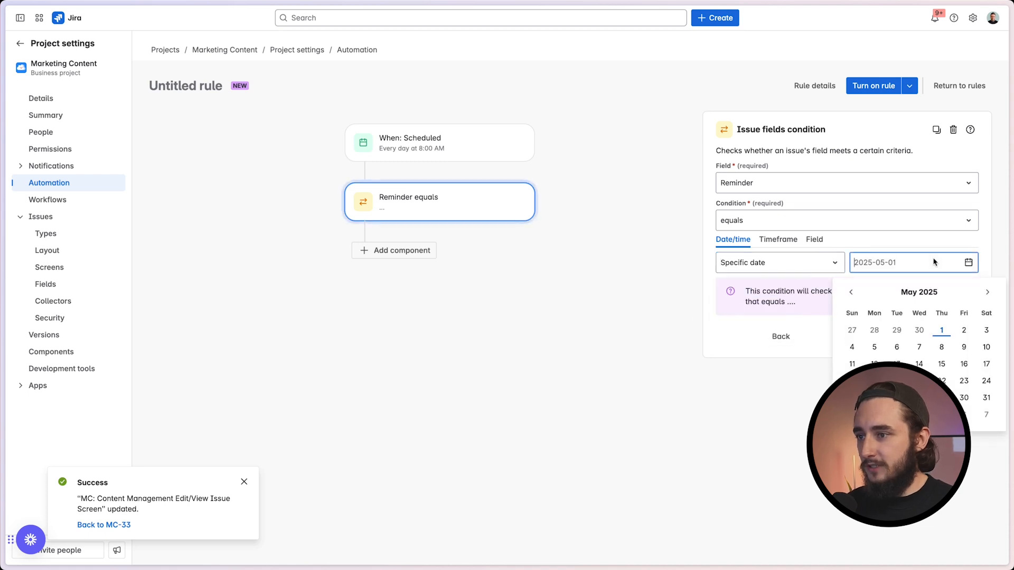
click(649, 300)
click(778, 239)
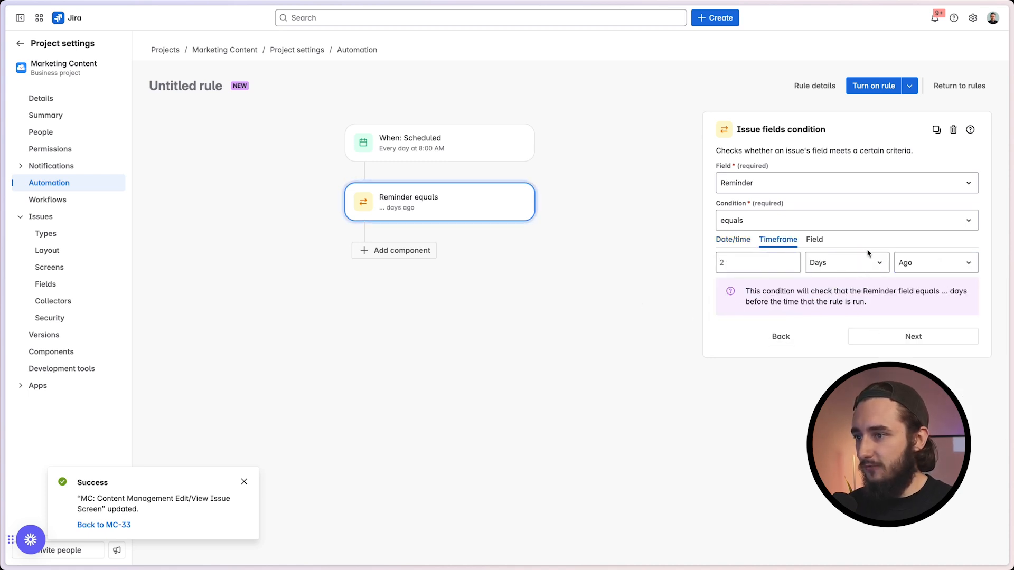
click(812, 265)
click(823, 263)
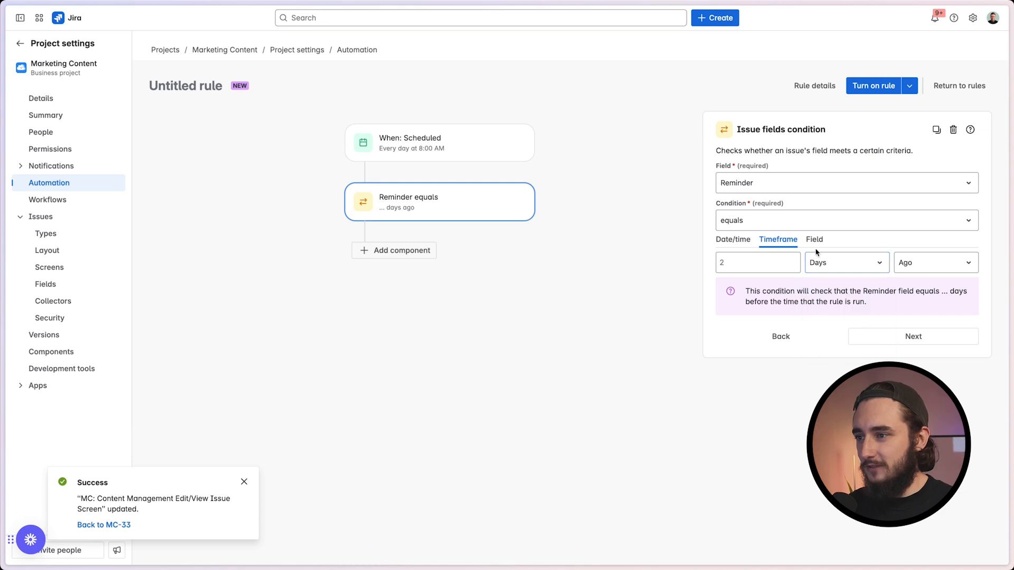
click(731, 262)
click(930, 268)
click(857, 268)
click(823, 263)
click(821, 242)
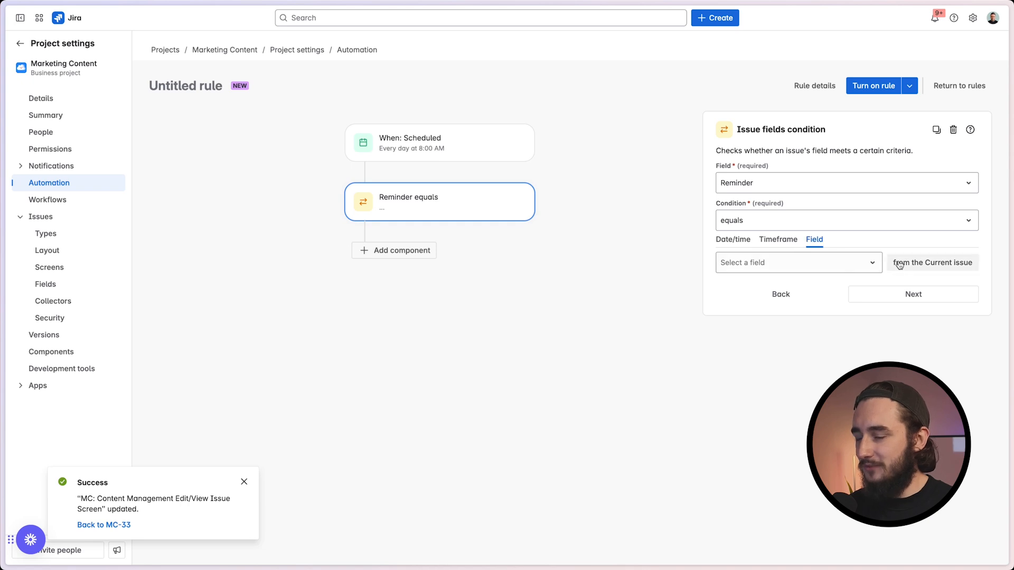
click(838, 267)
click(690, 310)
Step: Delete the Reminder condition from the rule
mouse_move(506, 205)
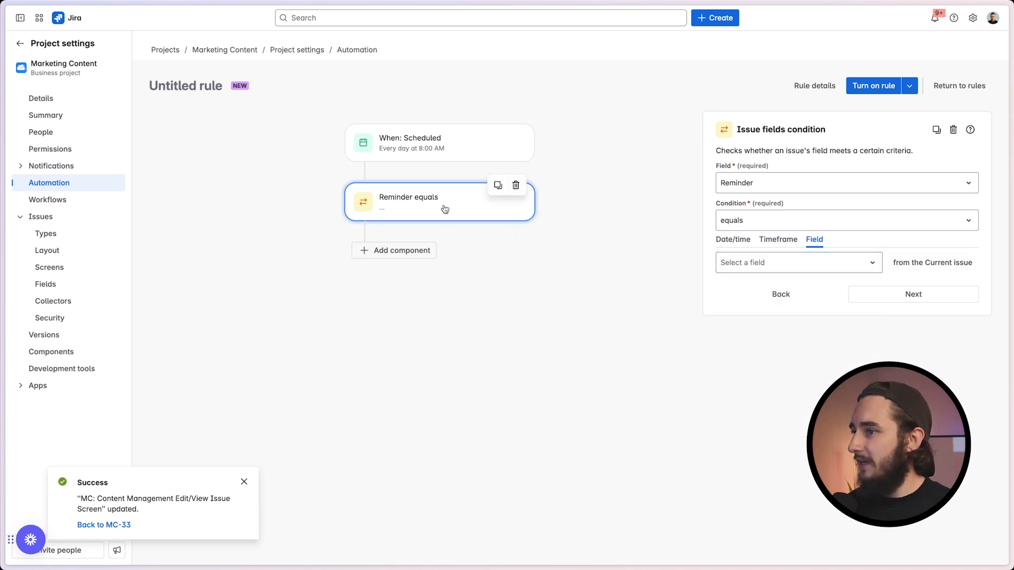
click(516, 185)
Step: Enable the scheduled trigger's option to run a JQL search and execute actions for each issue in the query
click(437, 149)
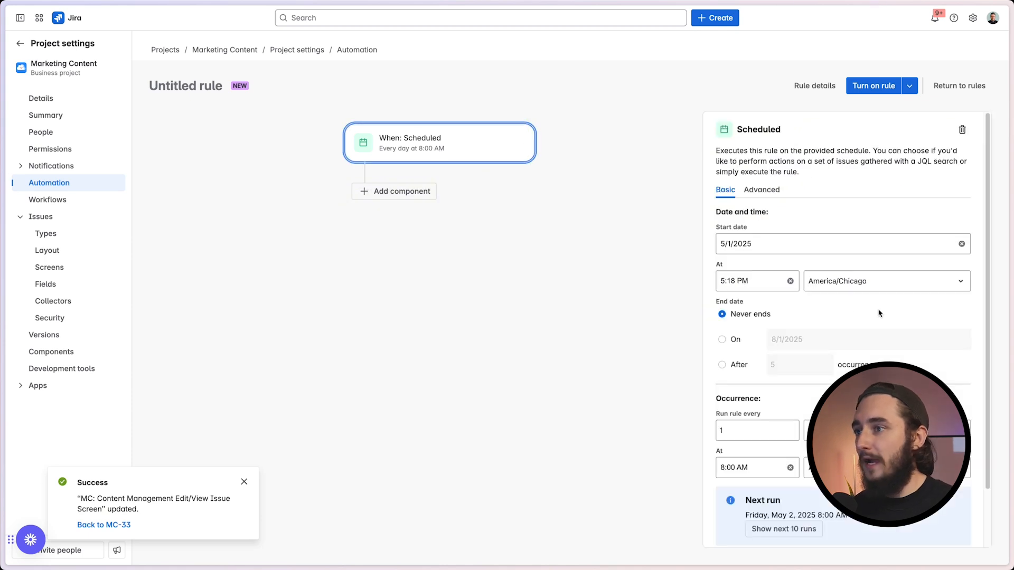
scroll(877, 312, down, 2)
click(723, 500)
scroll(792, 449, down, 3)
click(800, 391)
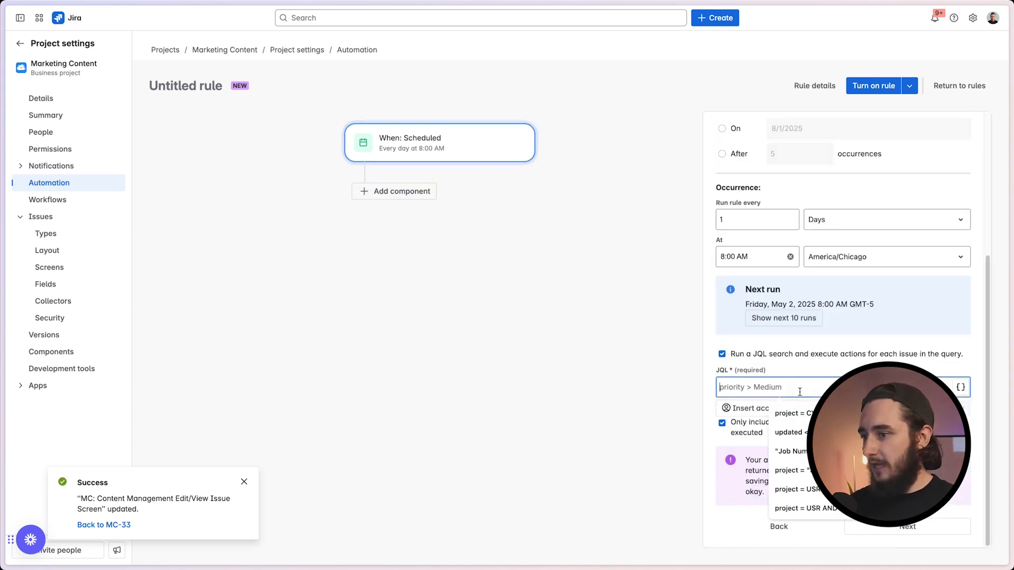
text(re)
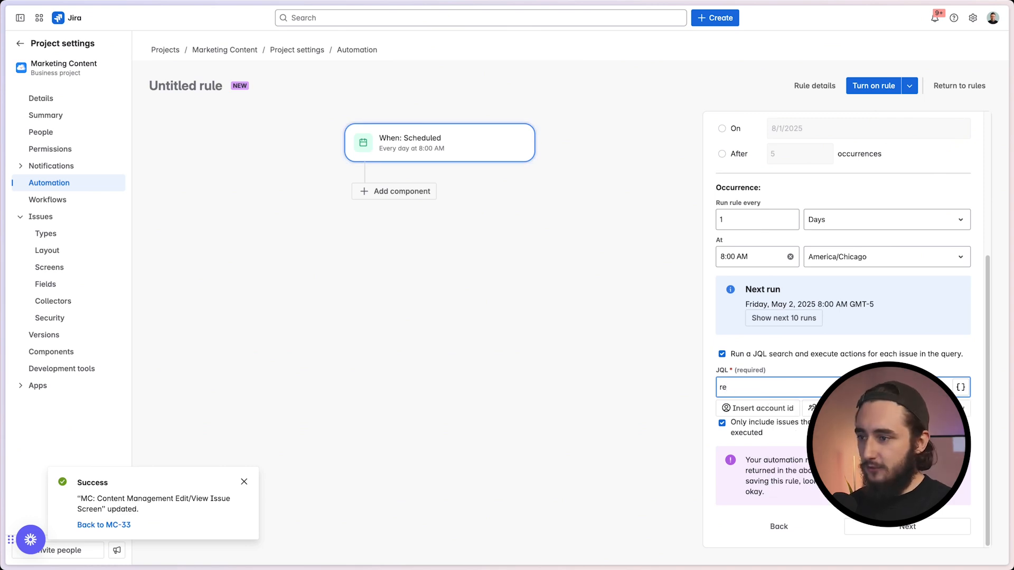
key(BackSpace)
key(BackSpace)
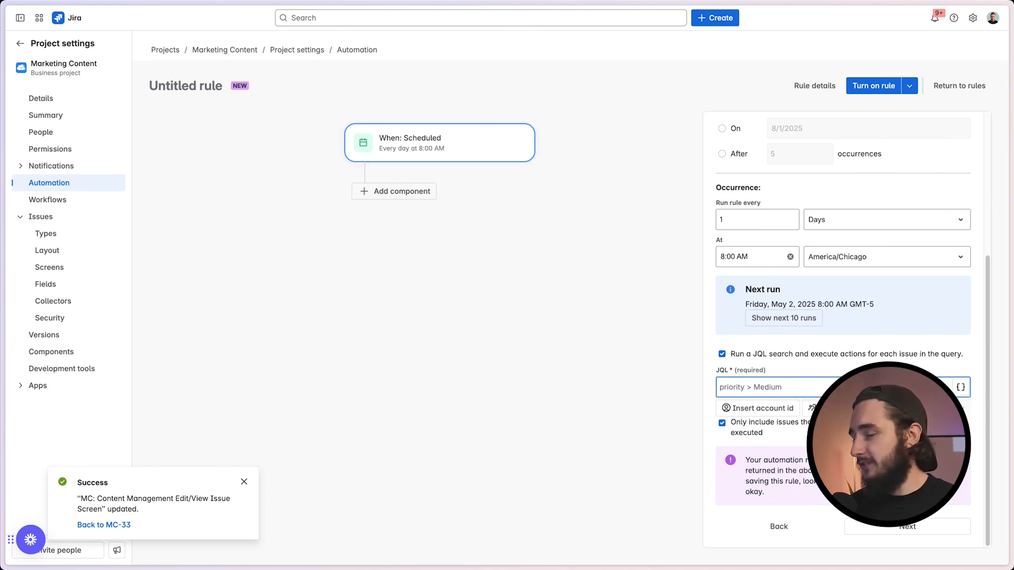
Step: Switch to the ChatGPT conversation and ask for an automation that drops a comment any time the date in the 'reminder' field is today
mouse_move(29, 271)
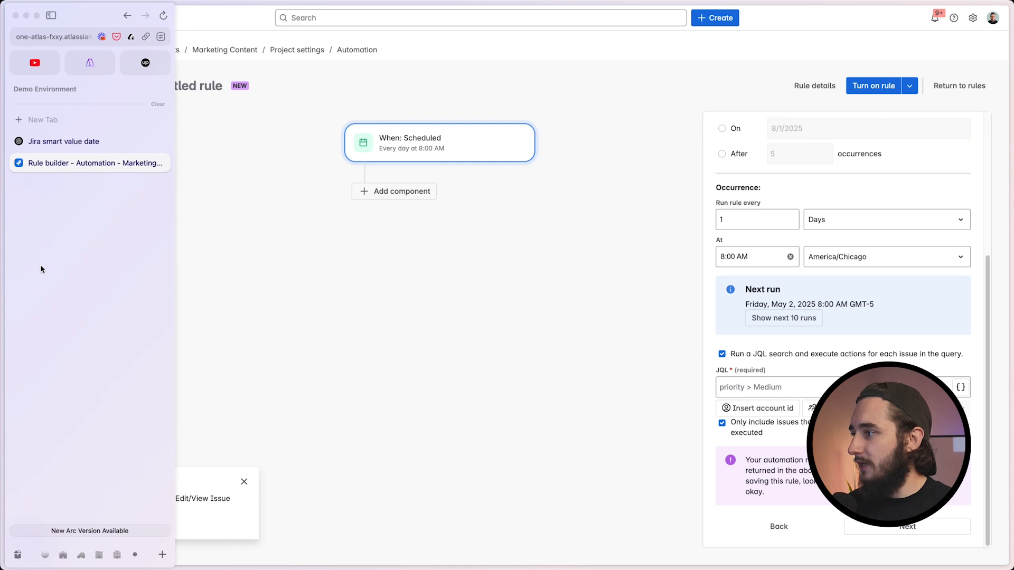
click(86, 139)
text(Now I have a field that is ca)
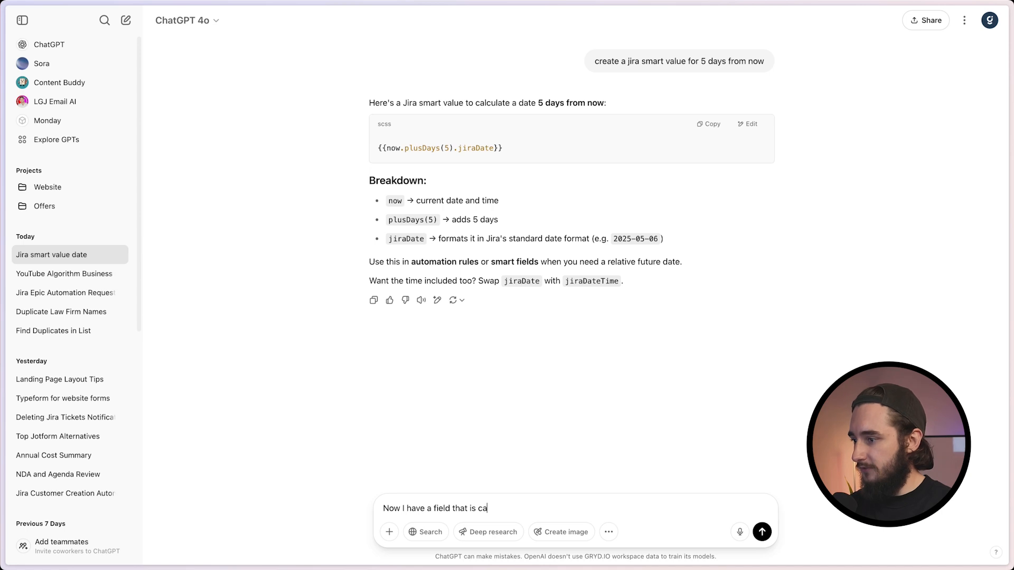
text(lled 'reminder)
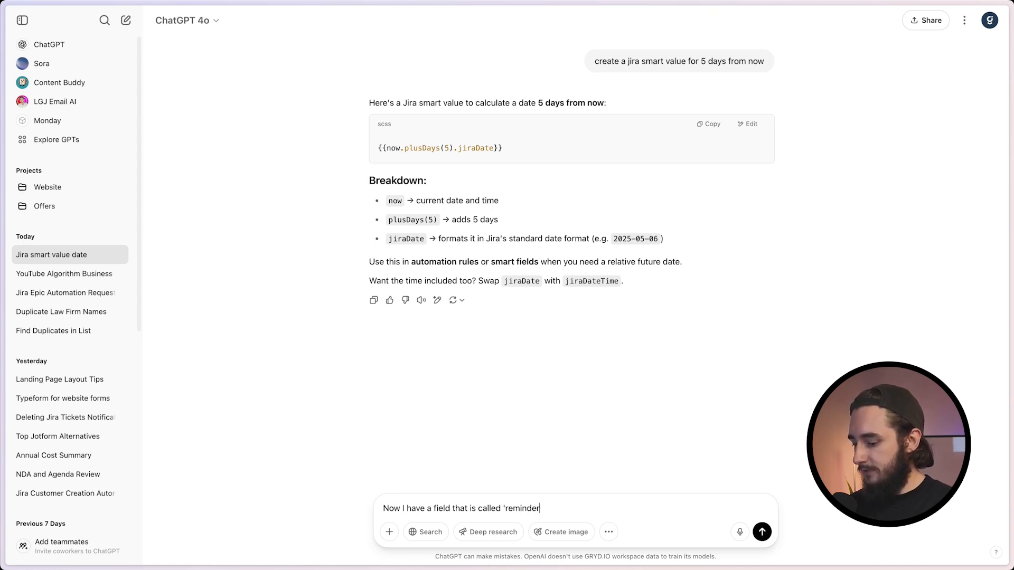
text(" and I need)
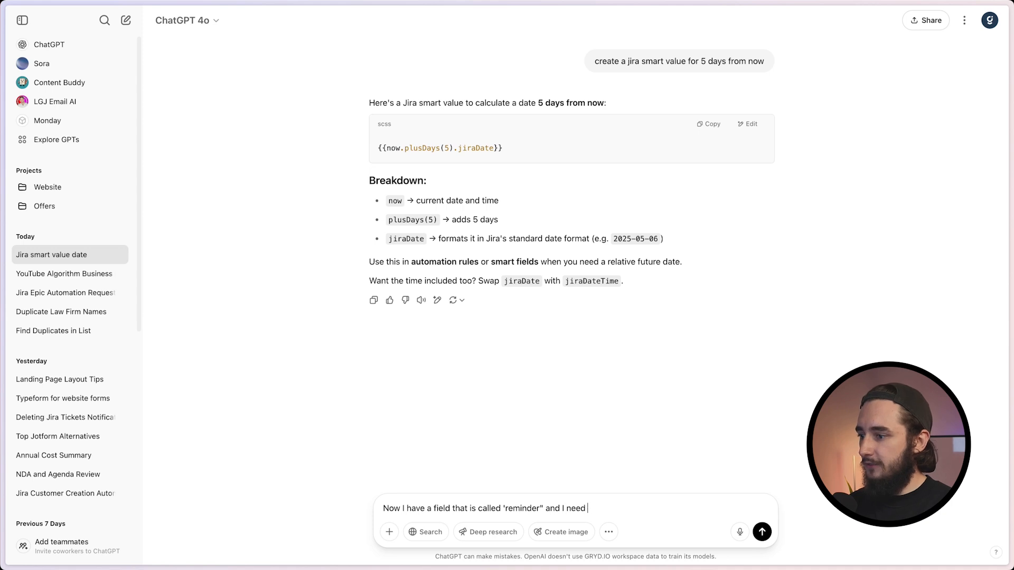
text( to run an automation)
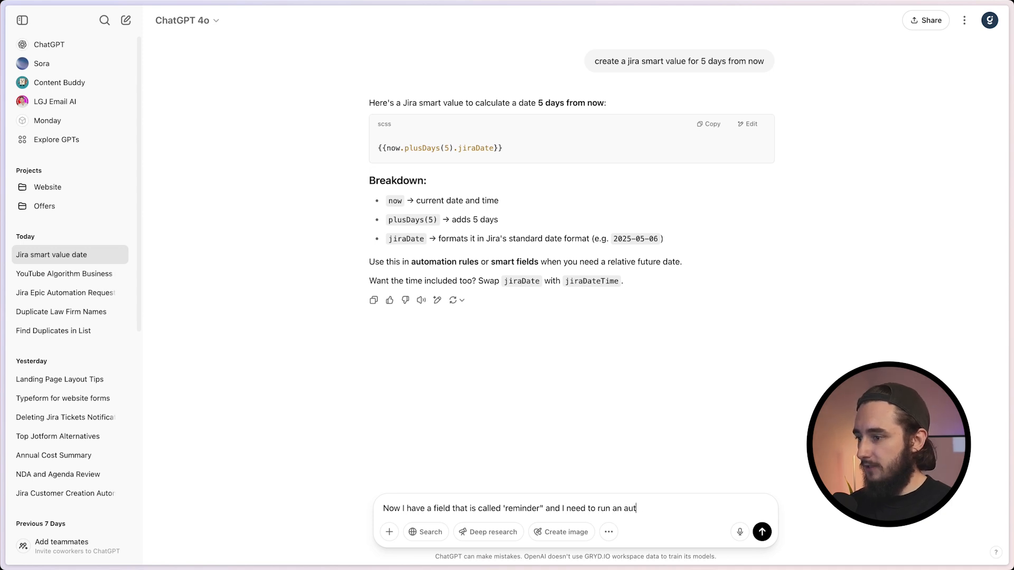
text(at will)
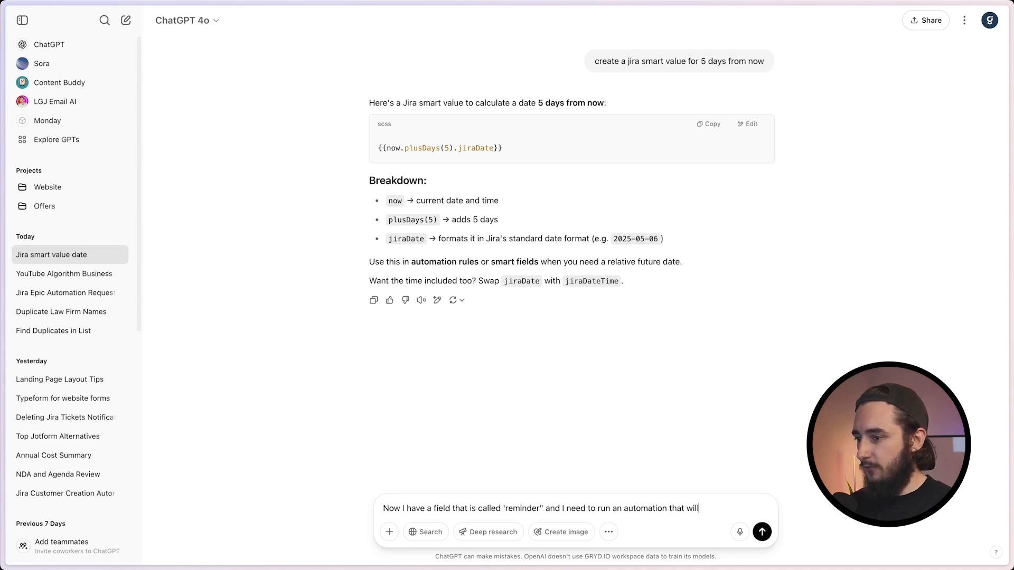
text( drop a comment any tim)
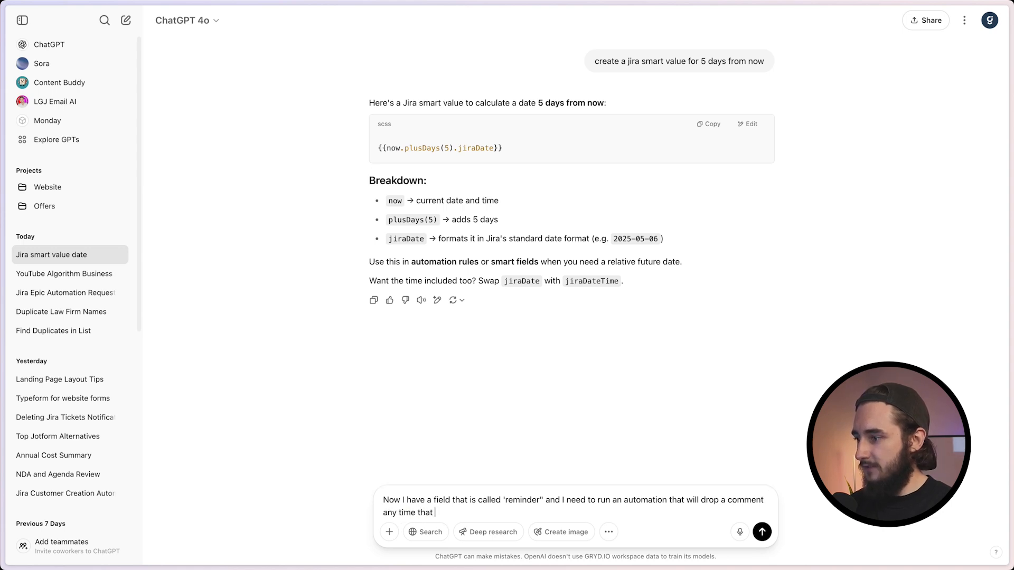
text(e that day is today)
key(Return)
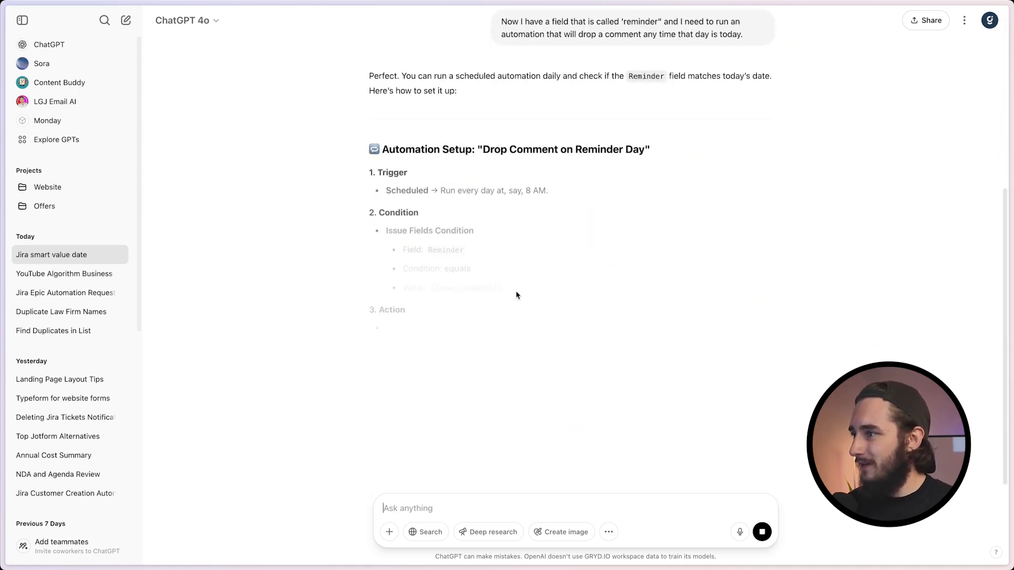
drag(433, 276, 500, 273)
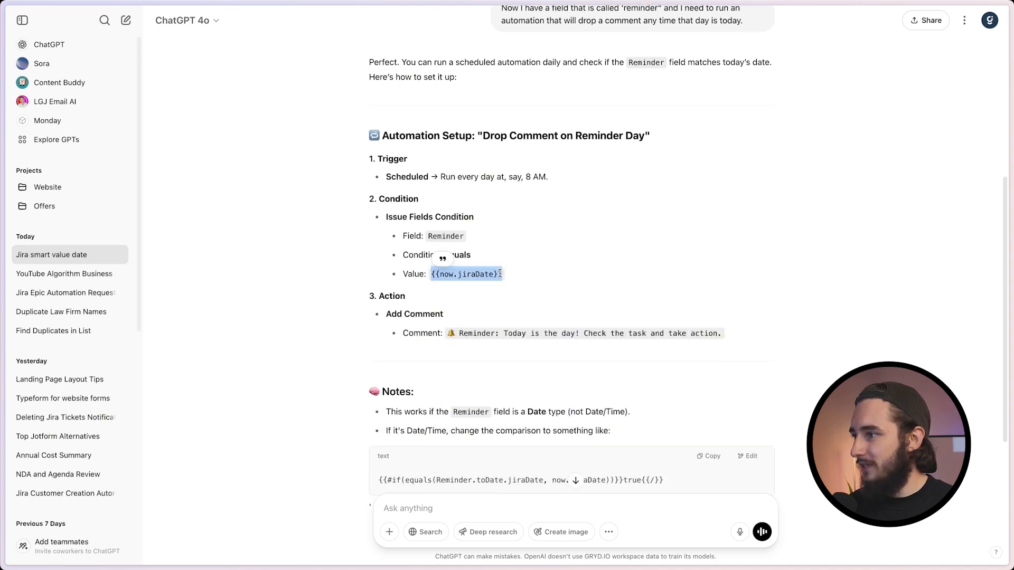
click(539, 362)
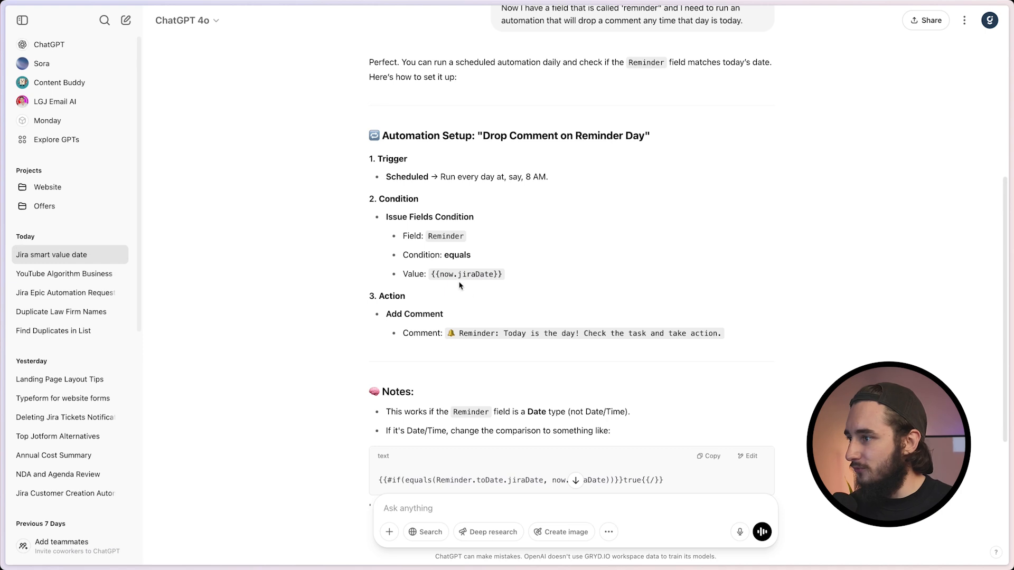
Step: Ask ChatGPT for just the JQL for the field being today
scroll(449, 274, down, 1)
text(Can you give me just the JQL for the f)
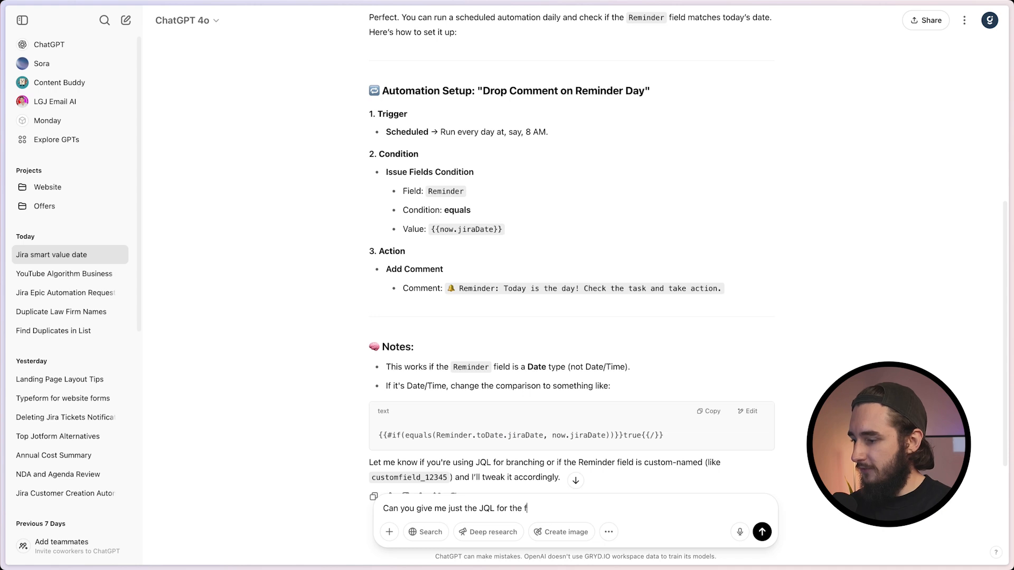
text(todau)
key(BackSpace)
text(y)
key(Return)
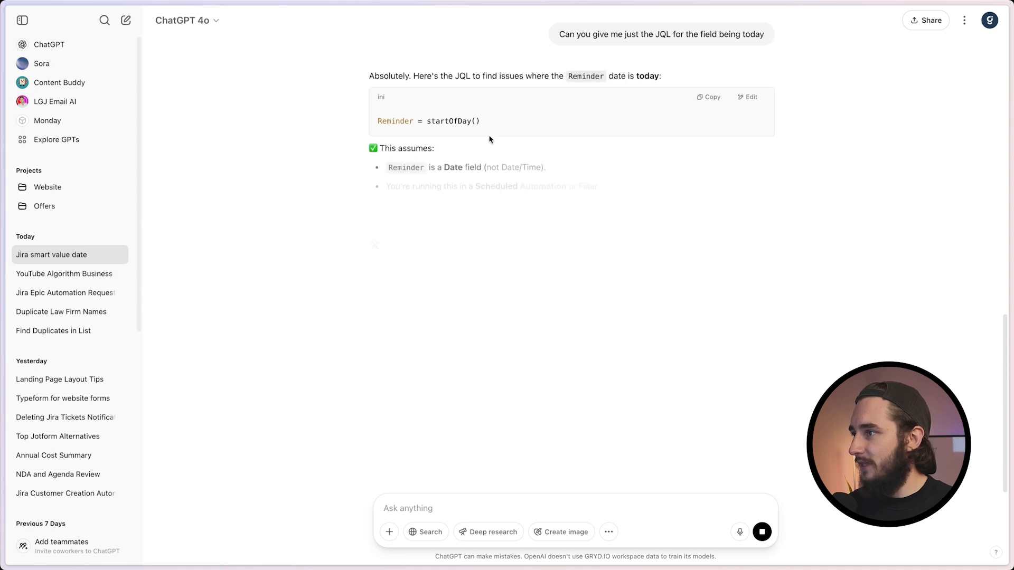
Step: Copy the query Reminder = startOfDay() into the scheduled trigger's JQL field in the Jira rule and check which issues it matches
drag(377, 122, 490, 125)
key(ctrl+c)
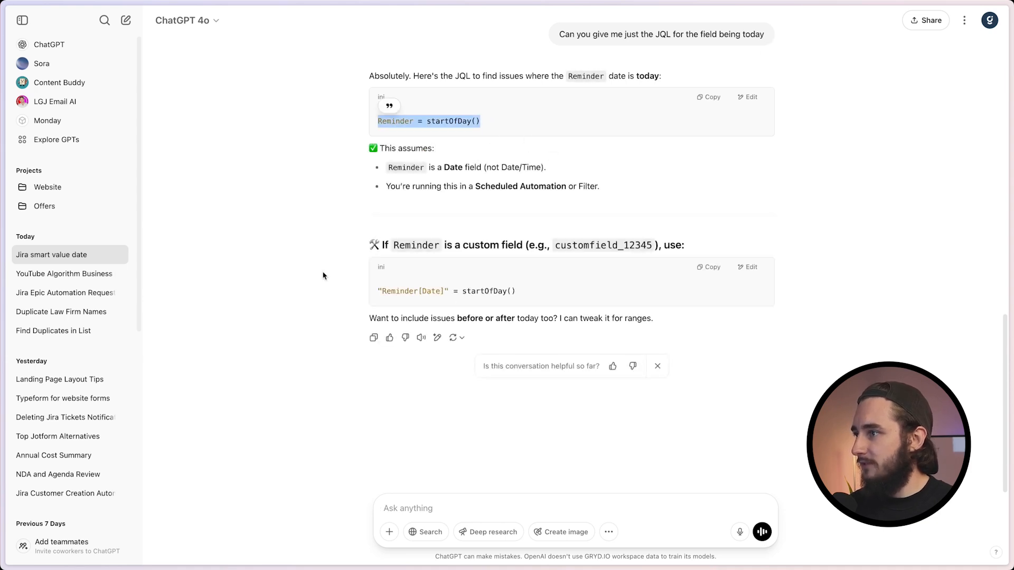
mouse_move(14, 252)
click(77, 162)
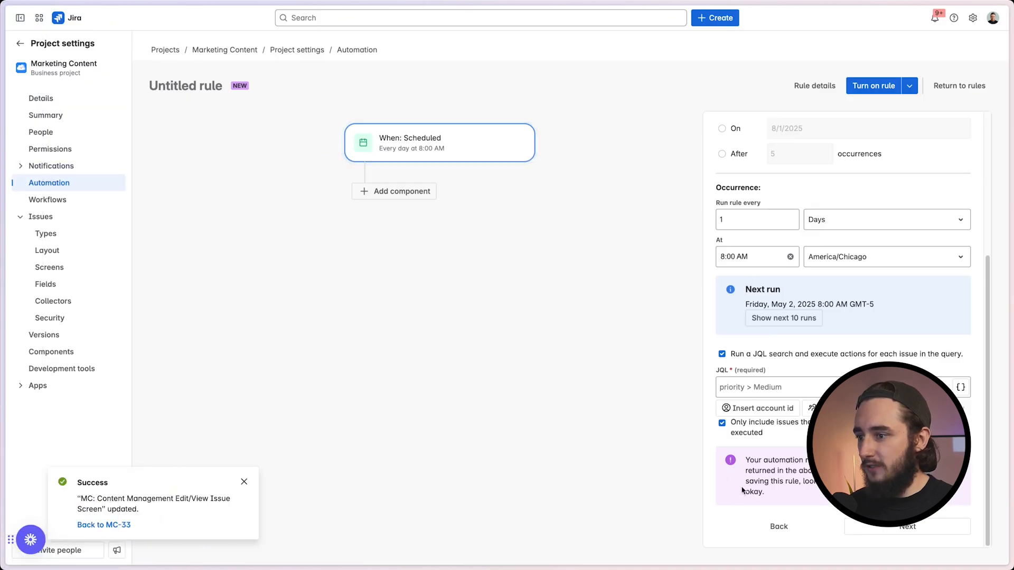
click(773, 389)
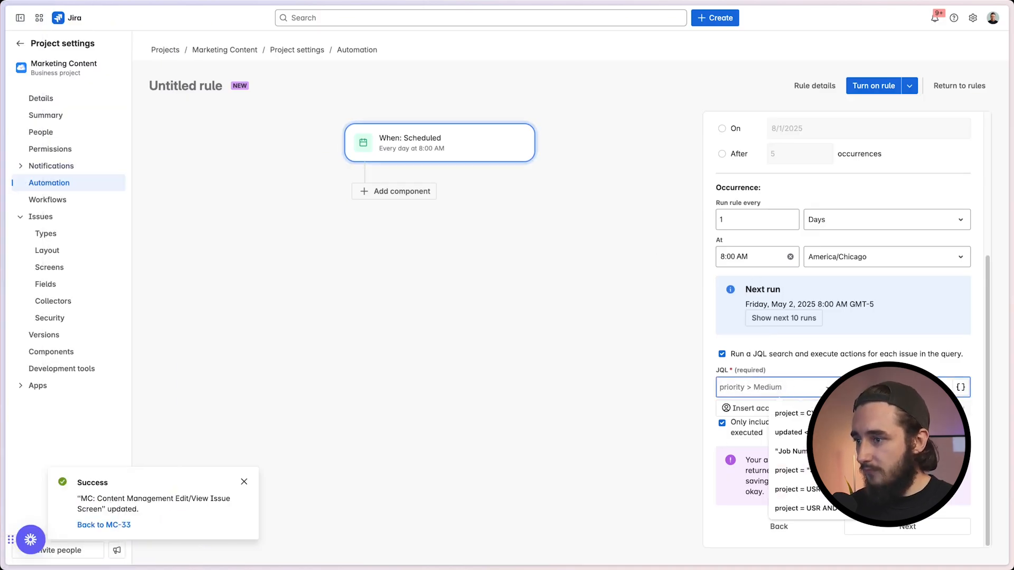
key(ctrl+v)
drag(722, 388, 754, 388)
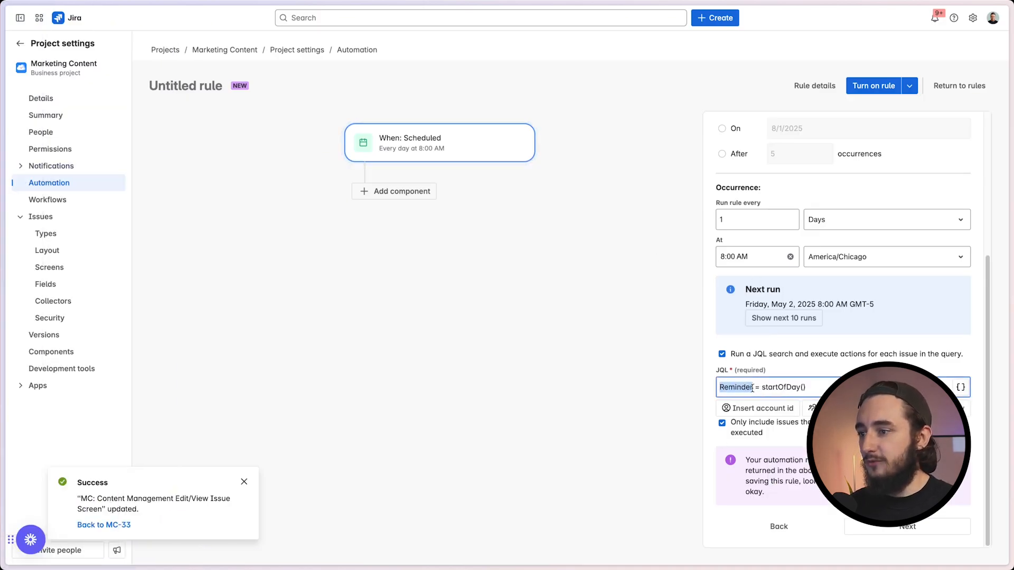
click(762, 388)
double_click(749, 389)
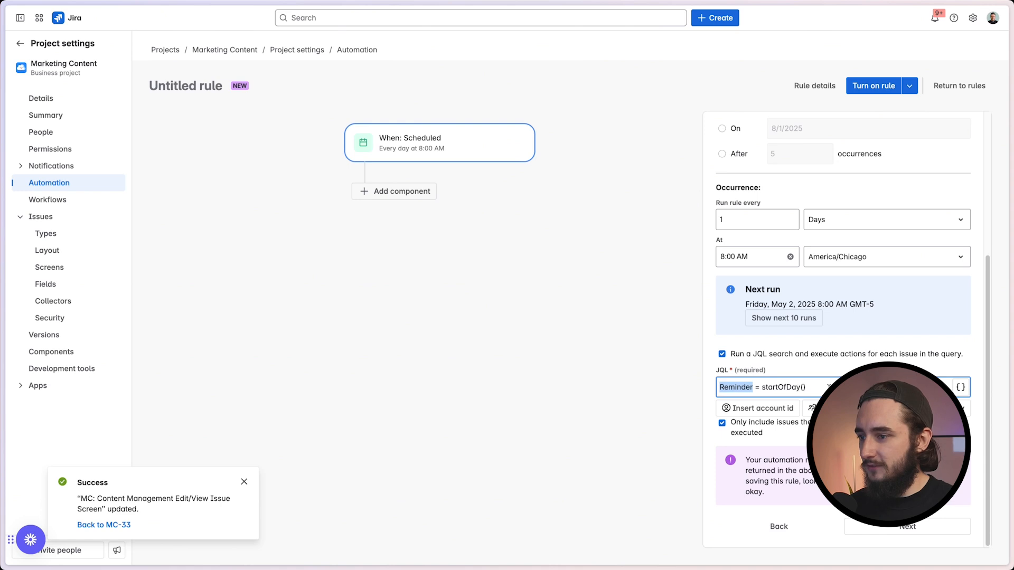
click(829, 387)
click(940, 409)
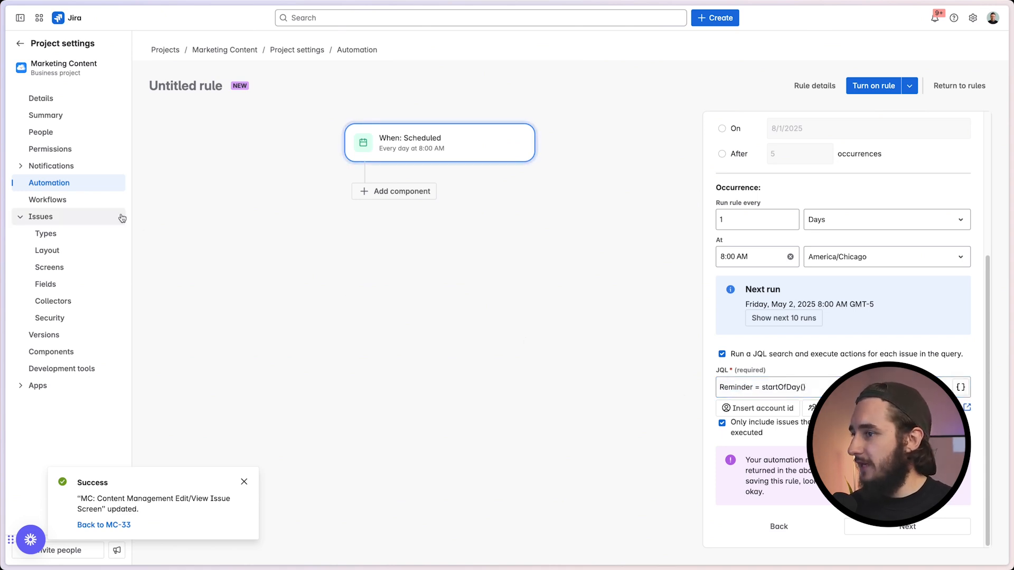
Step: Open the Marketing Content project's board in a new browser tab
mouse_move(52, 150)
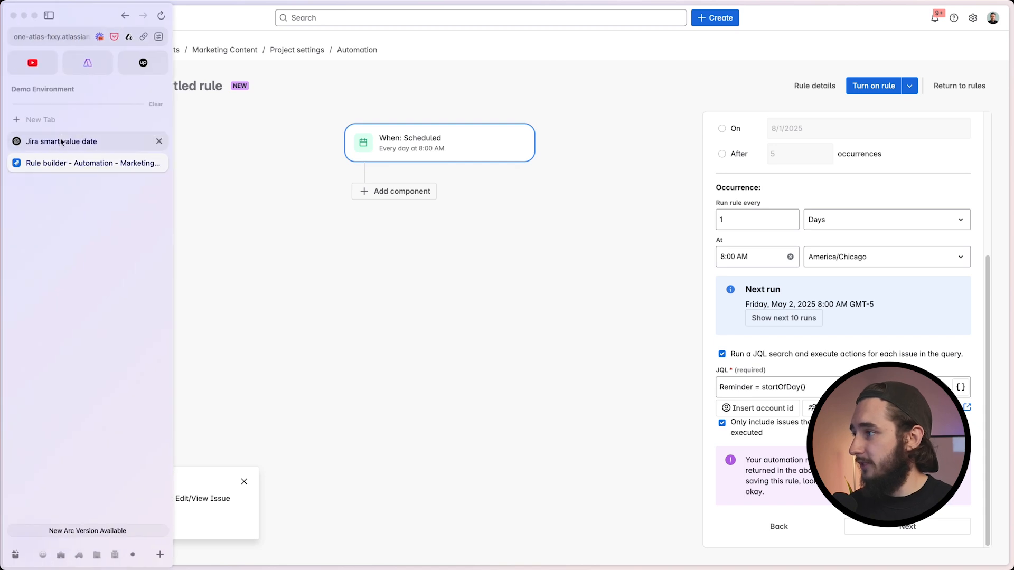
super+click(228, 53)
mouse_move(31, 240)
click(64, 191)
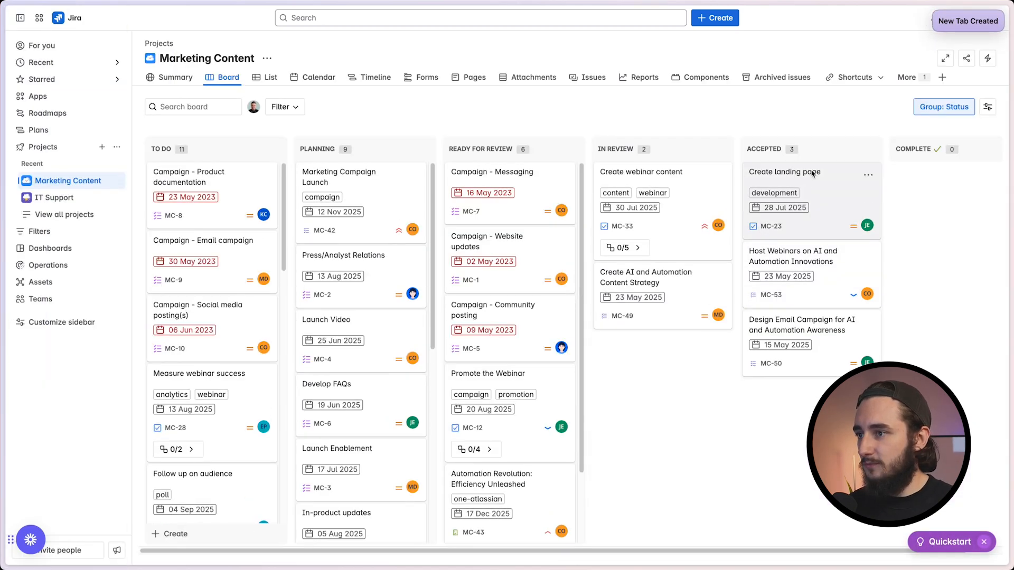
Step: Set the Reminder date of the Create landing page issue to 5/1/2025
click(812, 174)
scroll(713, 402, down, 3)
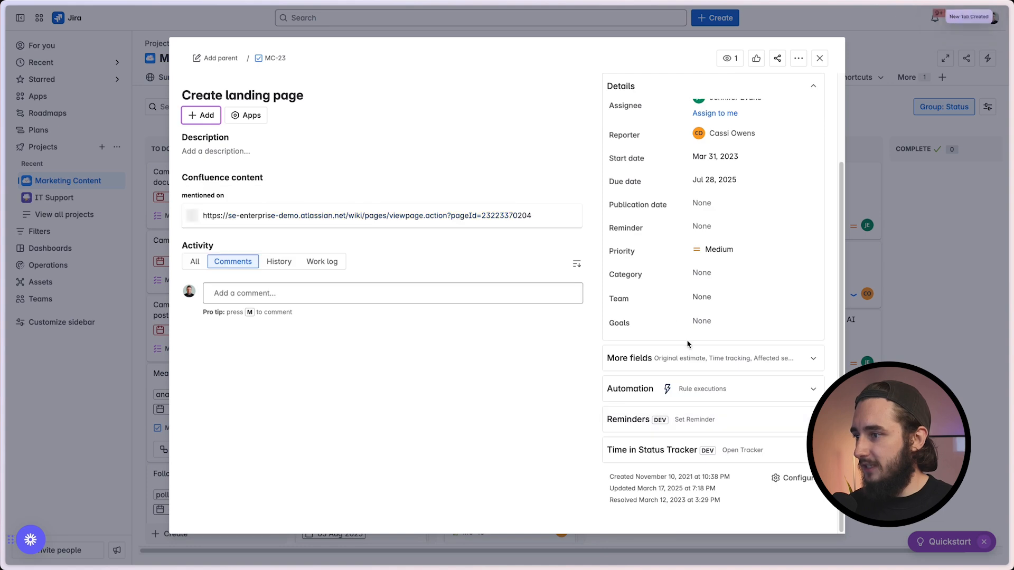
click(698, 227)
click(796, 291)
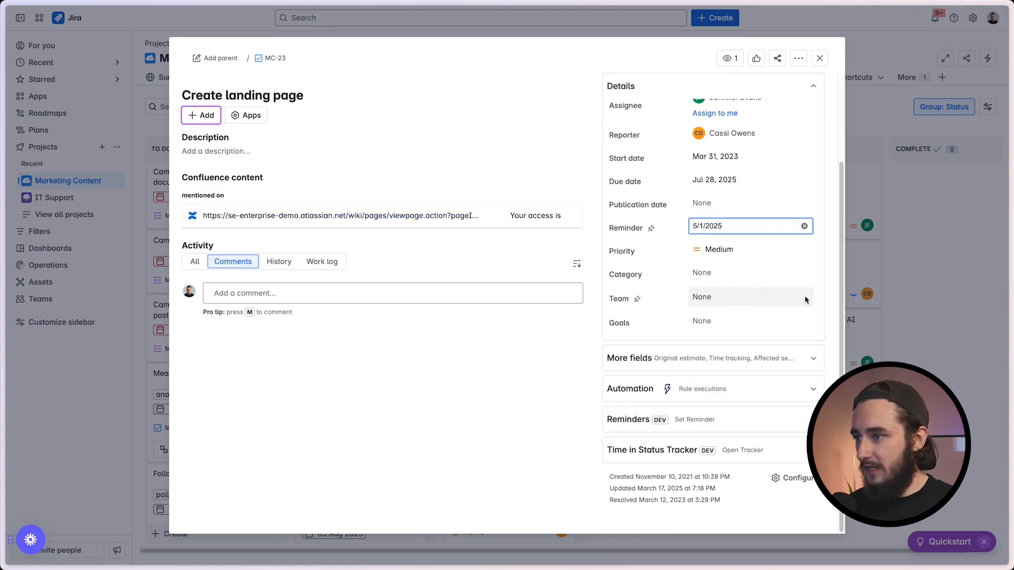
click(855, 272)
click(792, 171)
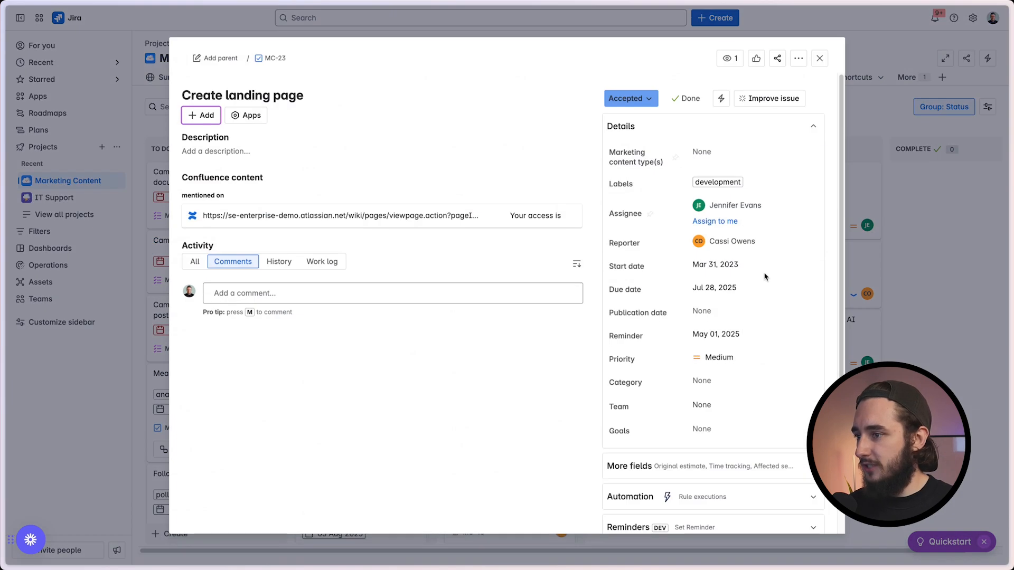
Step: Return to the rule builder and recheck which issues the Reminder = startOfDay() query matches
mouse_move(4, 169)
click(57, 166)
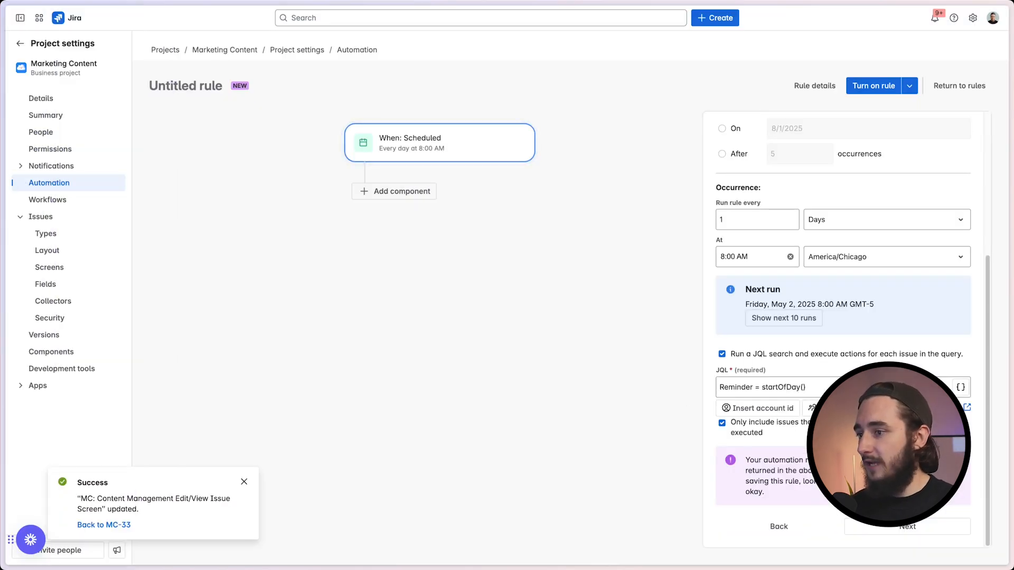
click(943, 407)
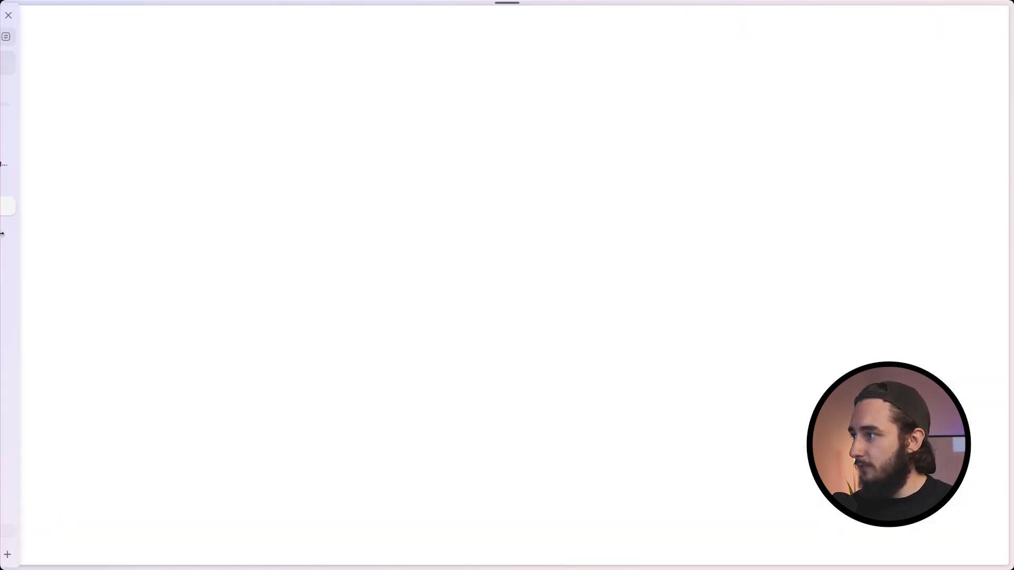
mouse_move(2, 234)
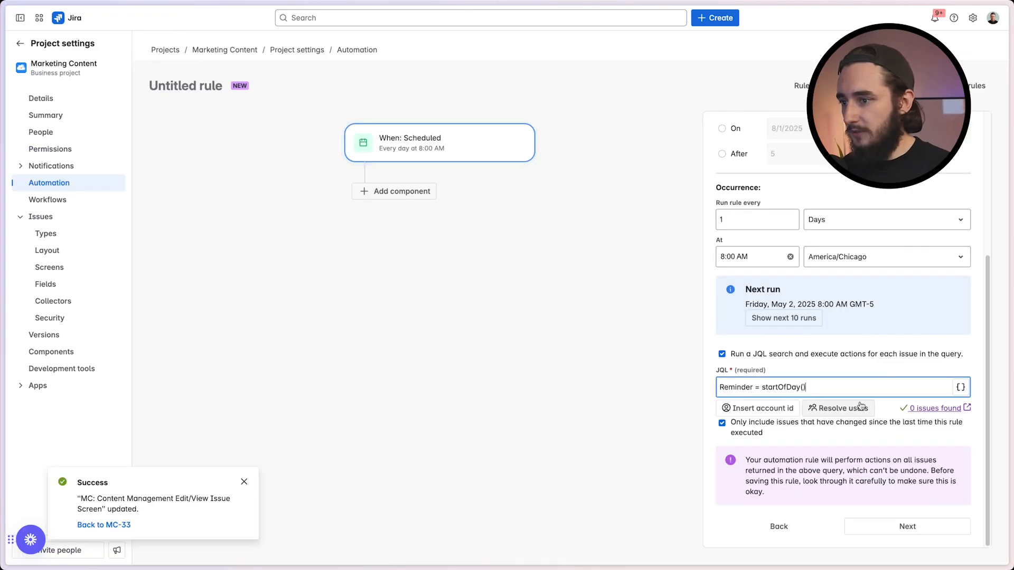
click(778, 408)
click(818, 395)
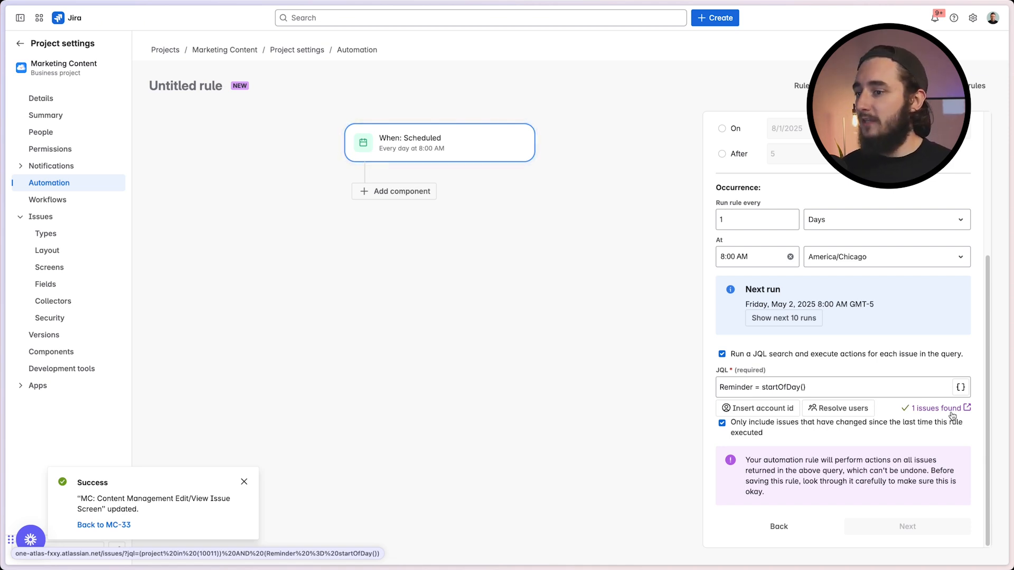
Step: Add a Comment on issue action after the rule's scheduled trigger
click(418, 192)
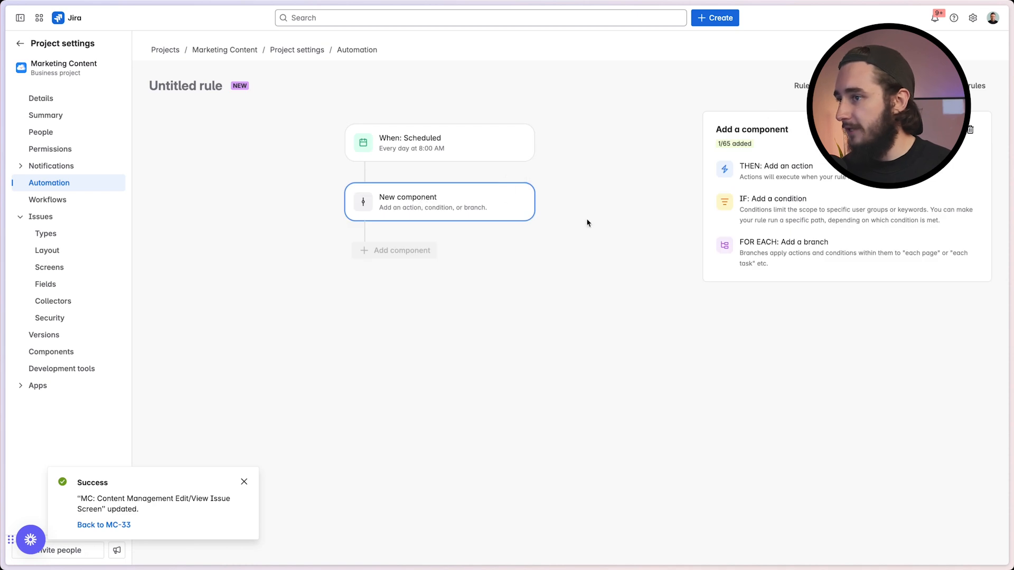
click(837, 171)
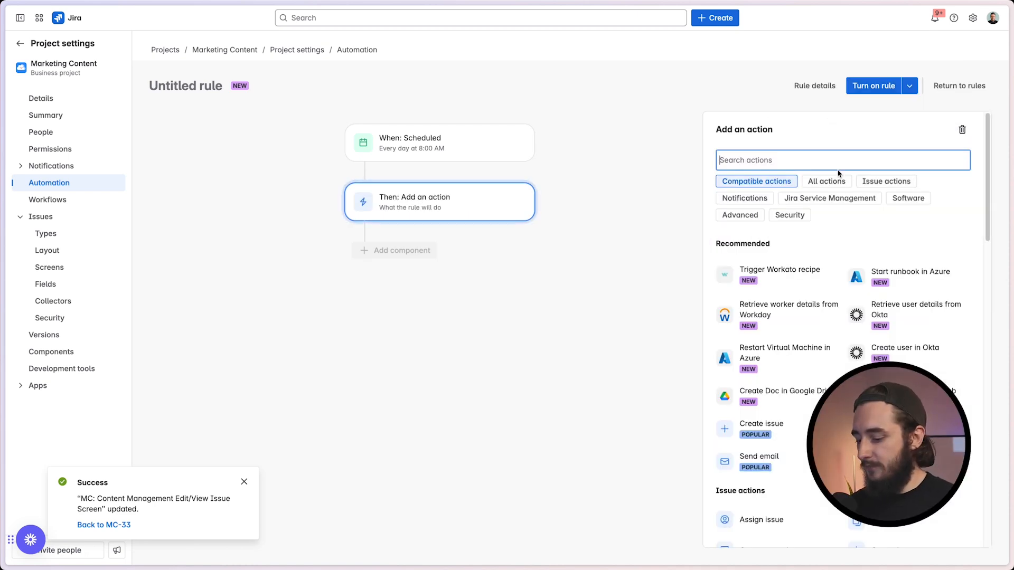
text(comment)
click(772, 249)
click(779, 246)
Step: Write "Hello, this is an automated reminder." as the text of the comment action
text(Hello, this is a)
text(n ut)
text(aut)
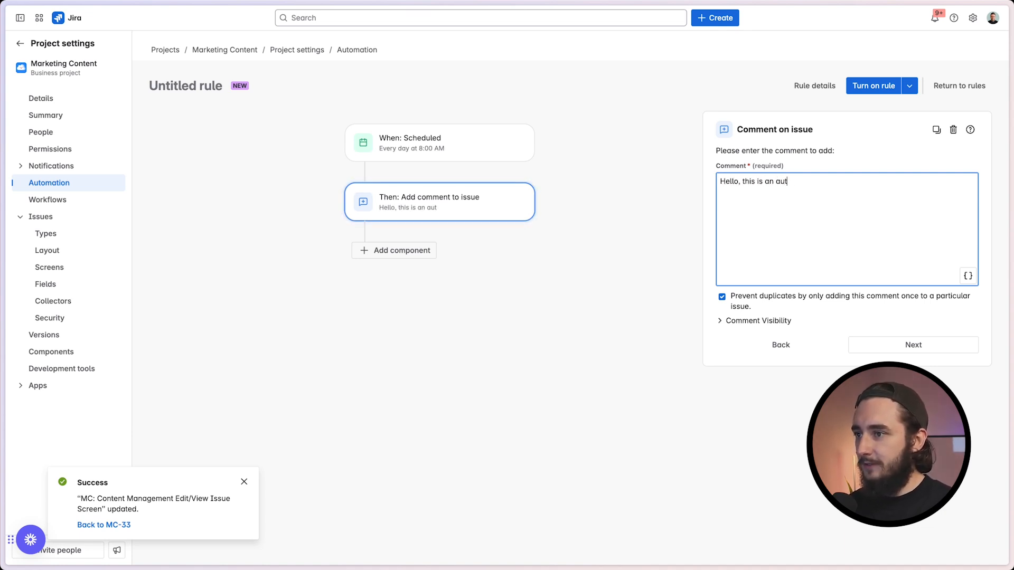
text(omated remindewr.)
key(BackSpace)
key(BackSpace)
key(BackSpace)
text(r.)
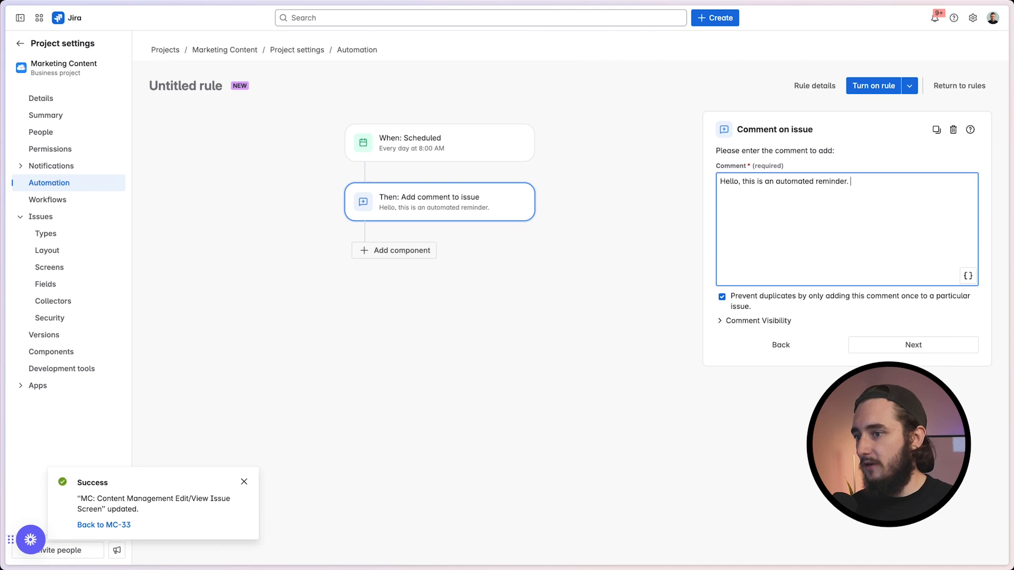
Step: Name the rule Reminder and turn it on
click(862, 86)
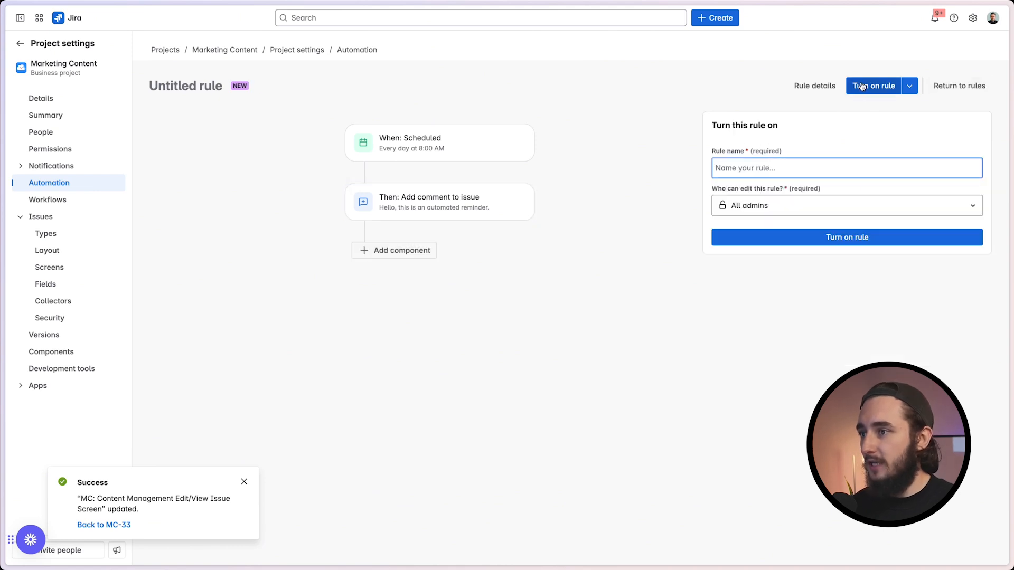
text(Reminder)
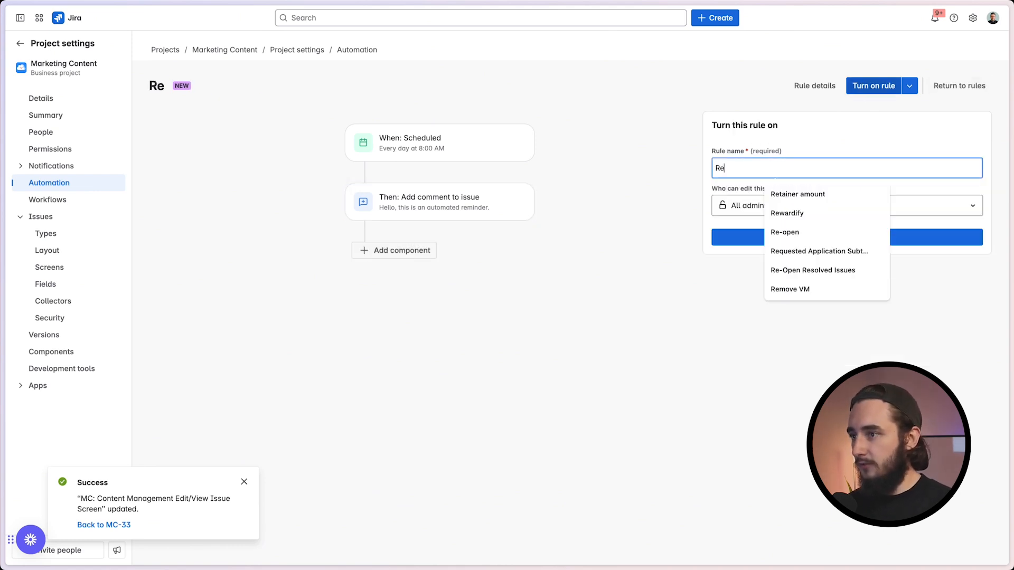
click(891, 84)
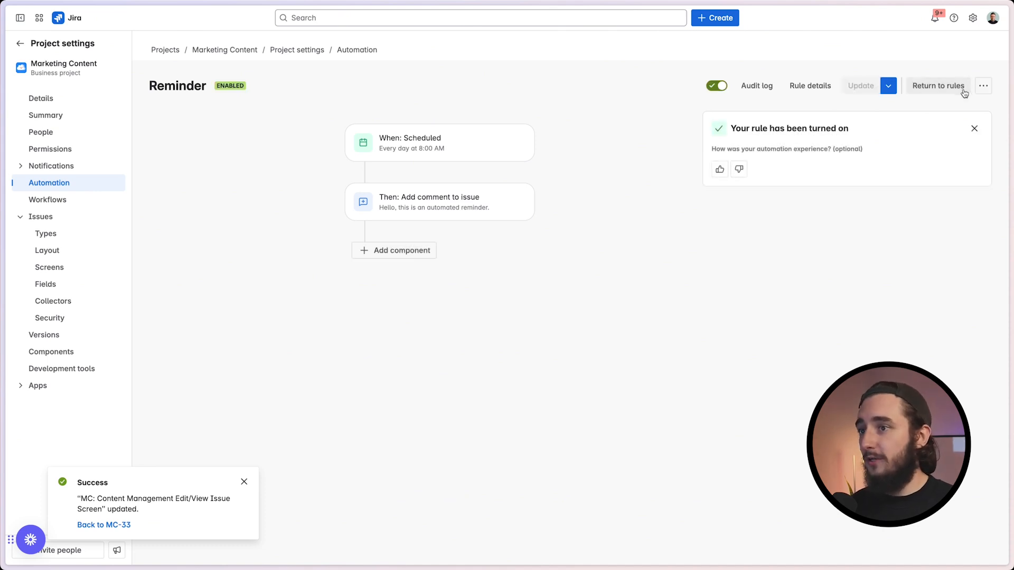
mouse_move(1, 345)
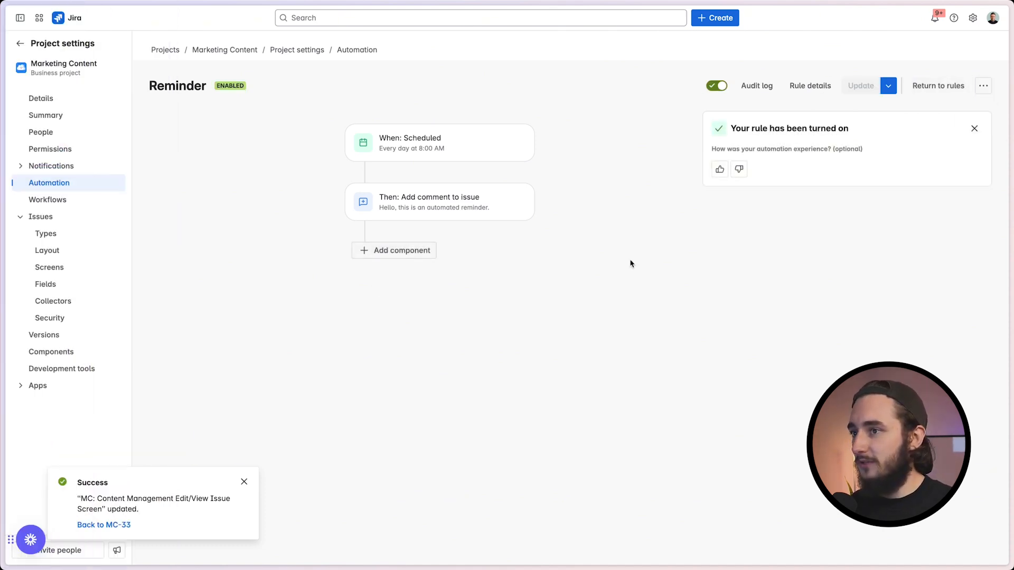
Step: Check the comments on the Create landing page issue from the Marketing Content board
click(75, 185)
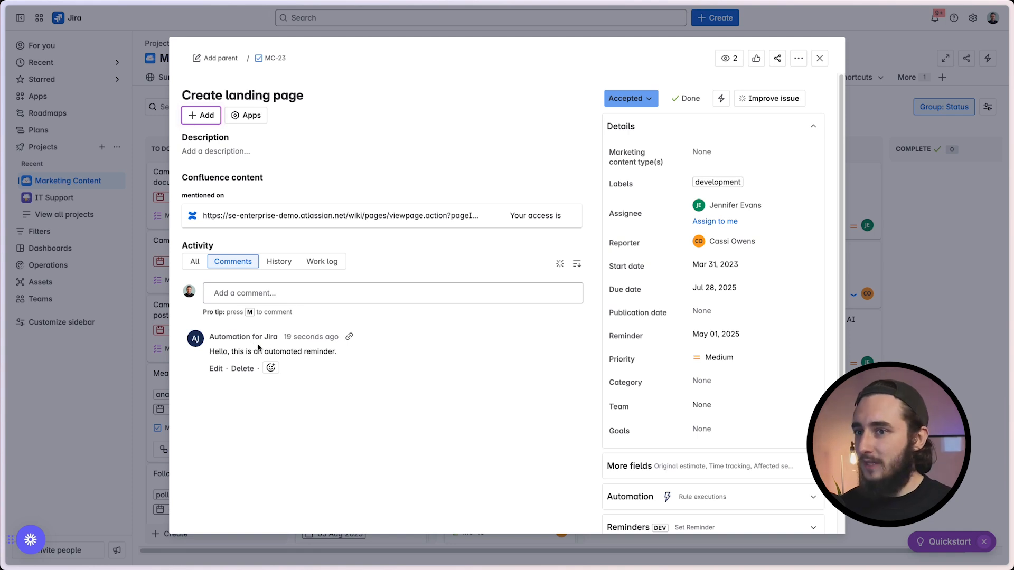
click(142, 320)
mouse_move(2, 296)
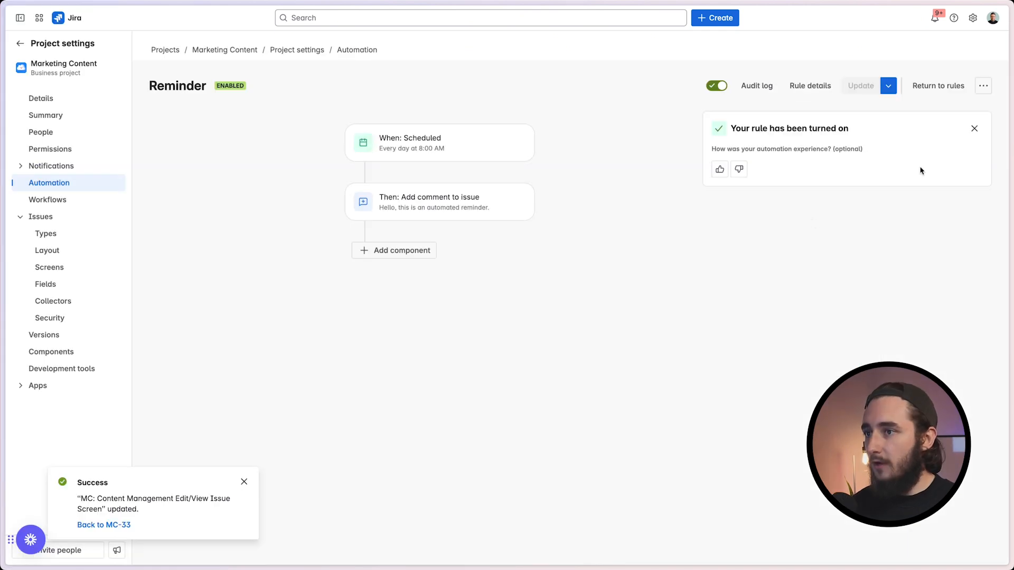
Step: Create a new automation rule in Marketing Content that starts with the Manual trigger from issue
click(935, 85)
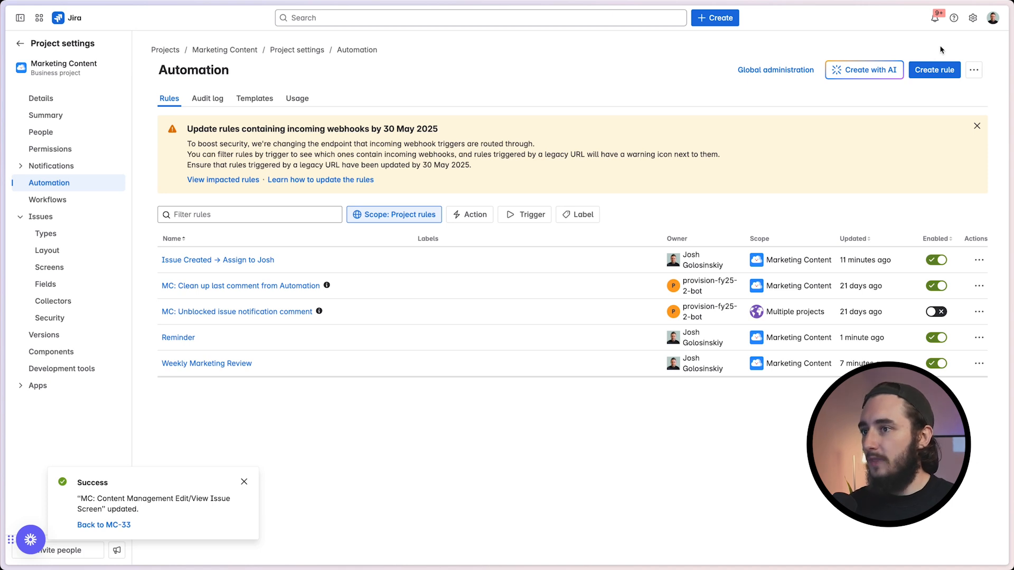
click(934, 70)
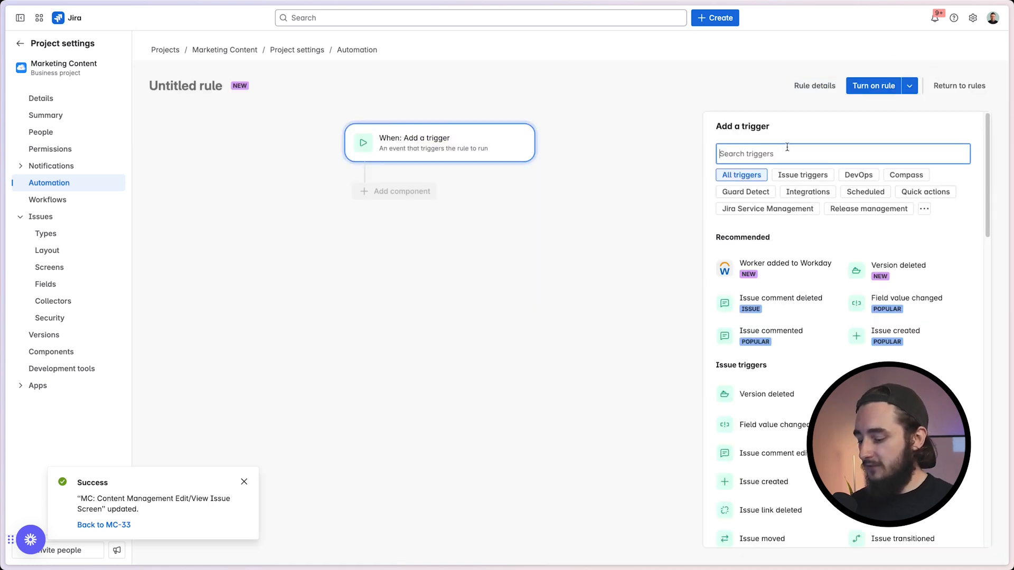
text(man)
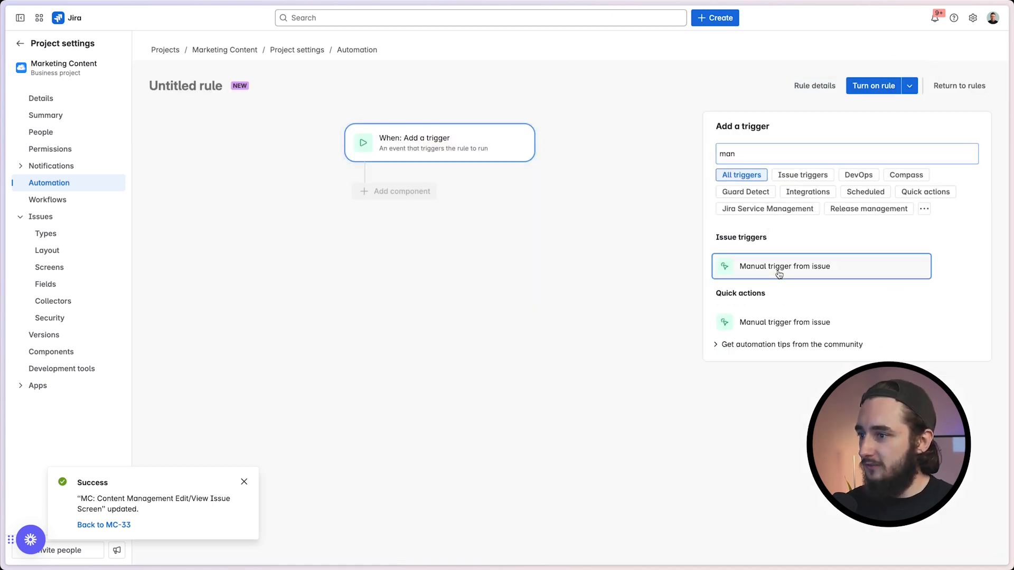
click(780, 267)
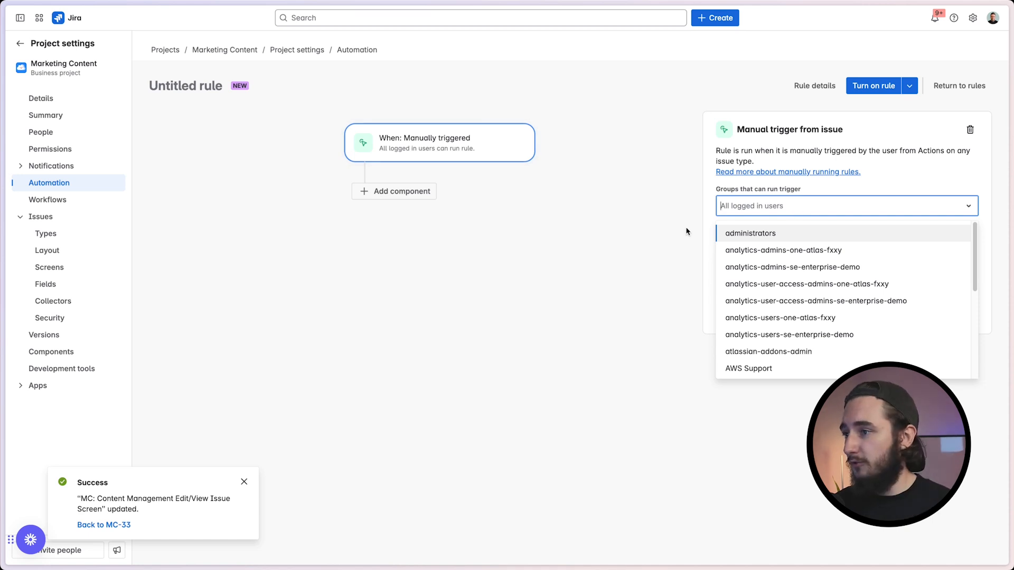
click(659, 229)
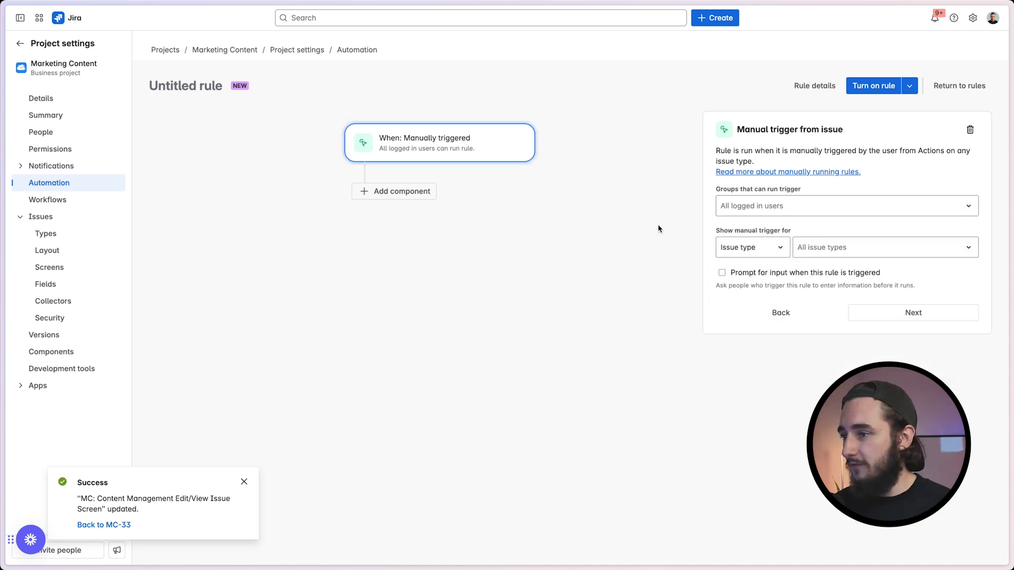
Step: Add an Assign issue action after the manual trigger that assigns the issue to a specified user, choosing the rule owner
click(392, 196)
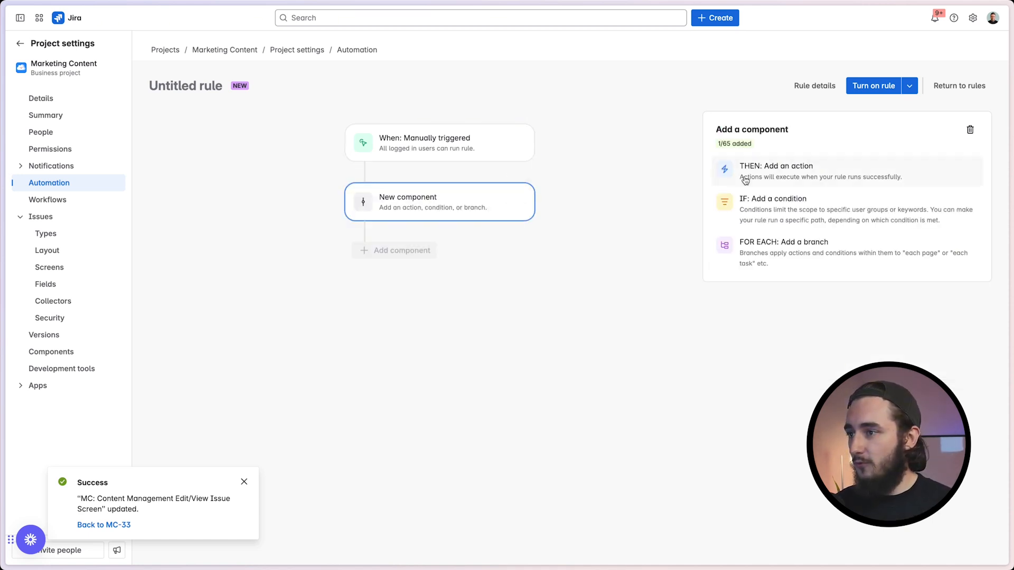
click(831, 174)
text(ass)
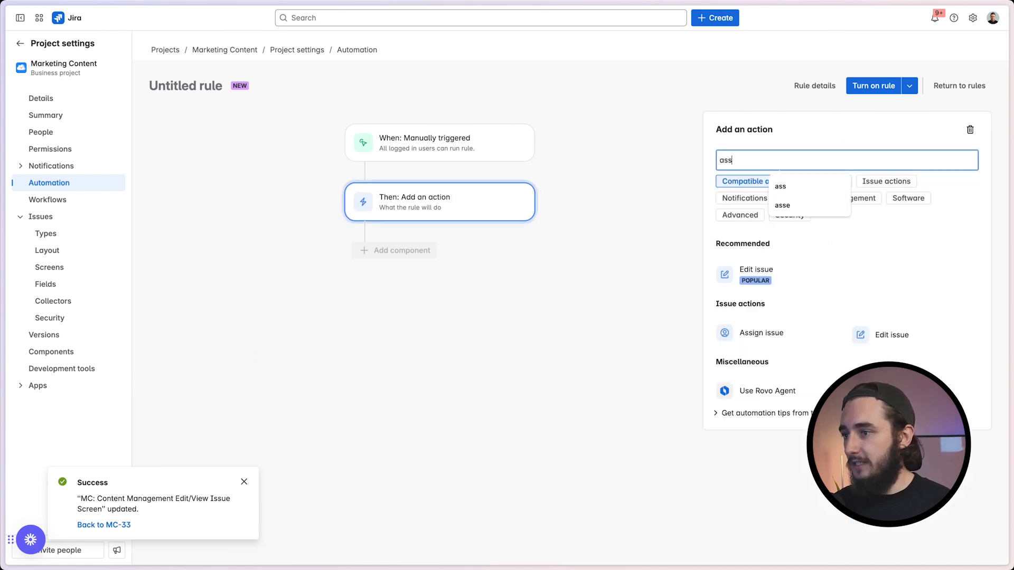
click(751, 333)
text(jord)
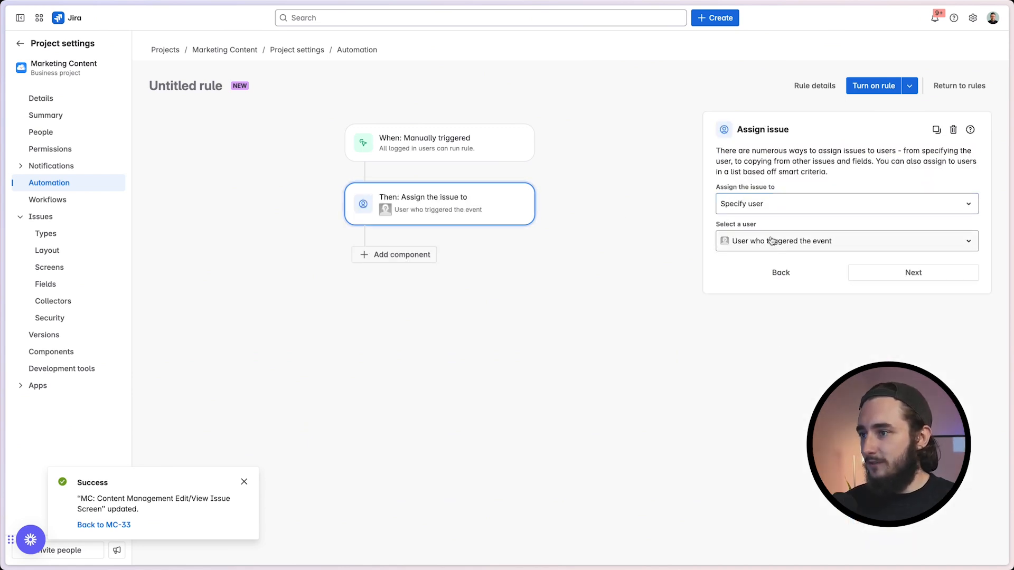
click(773, 241)
text(josh)
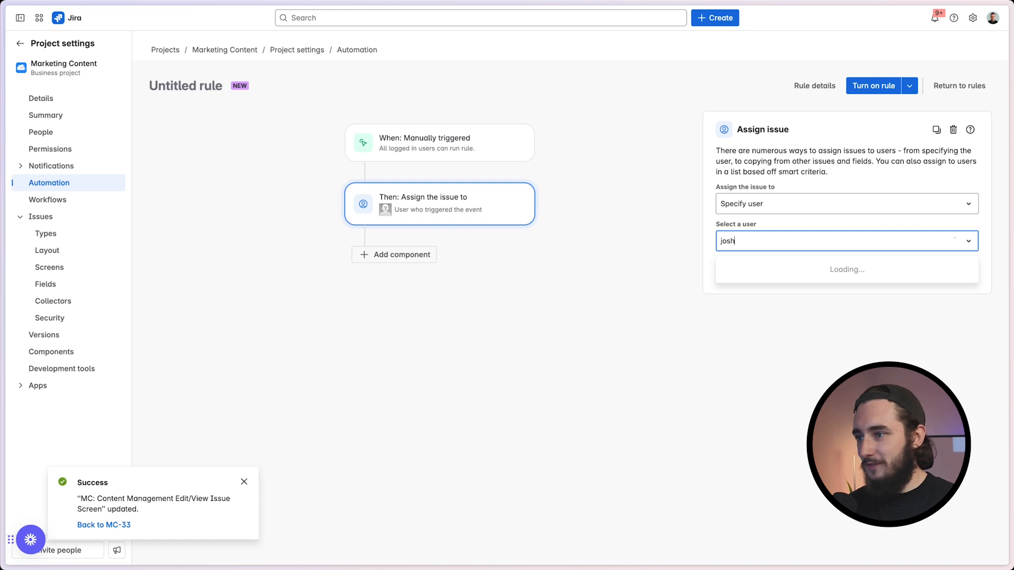
click(771, 267)
Step: Add an Edit issue action after the assignment that sets the Description, Due date and Summary fields
click(423, 258)
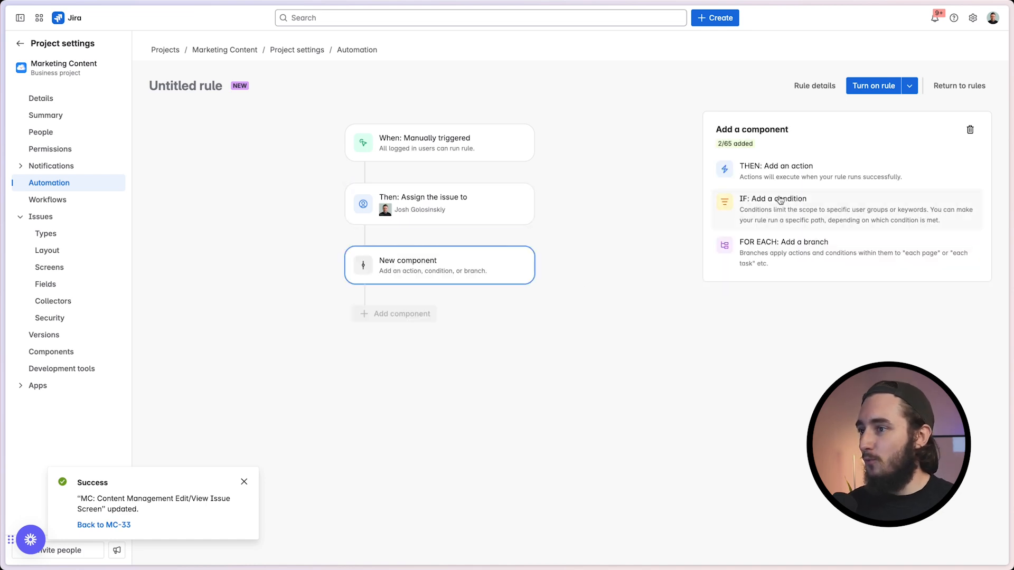
click(795, 168)
text(edit)
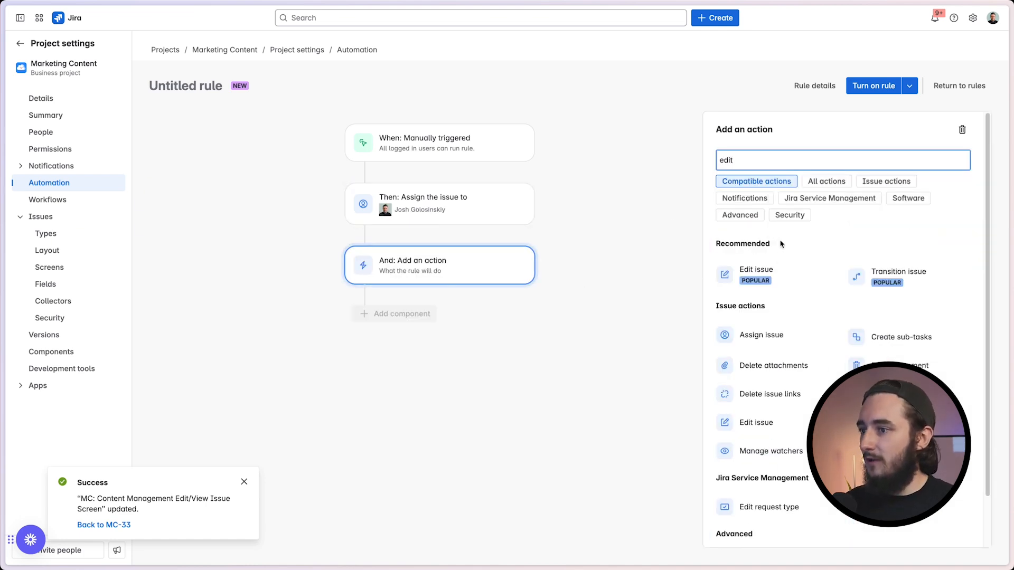
click(774, 271)
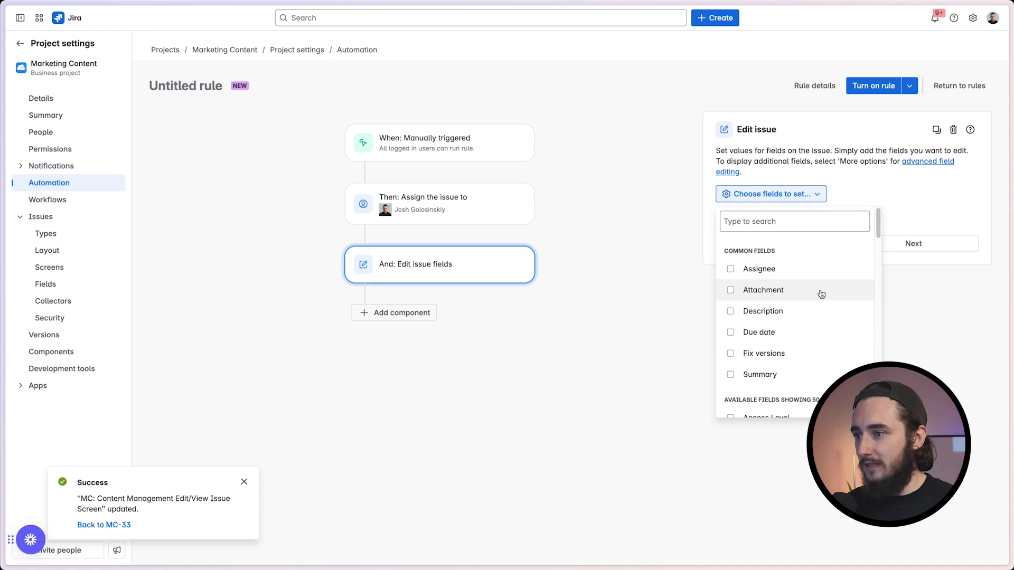
click(810, 314)
scroll(803, 309, down, 1)
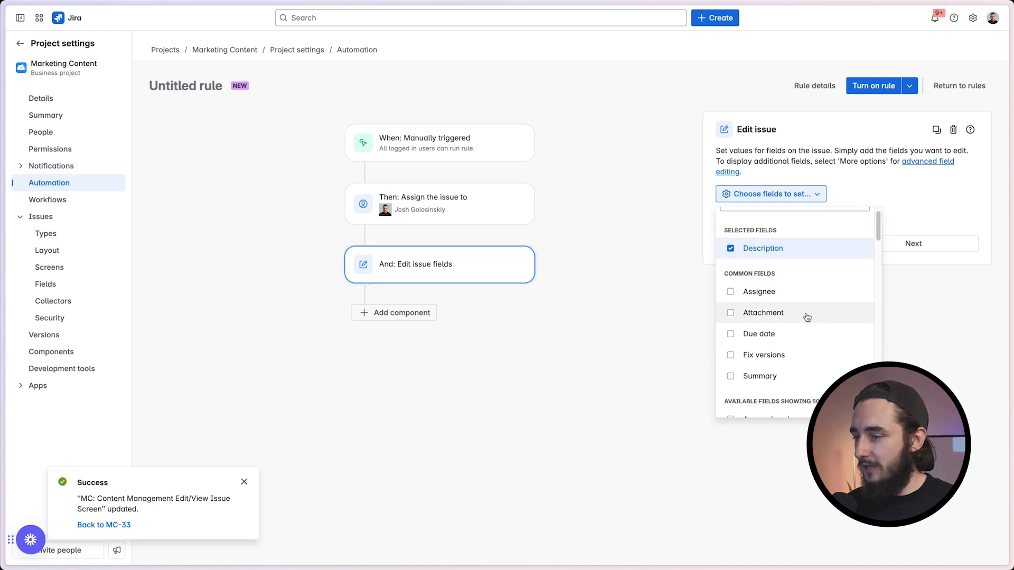
click(807, 334)
scroll(807, 334, down, 1)
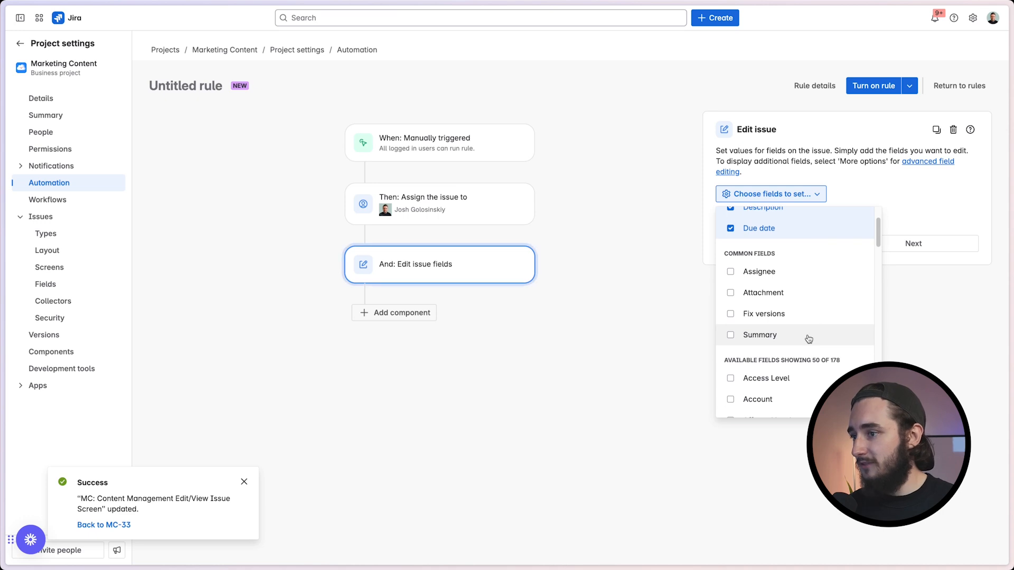
click(809, 335)
click(636, 317)
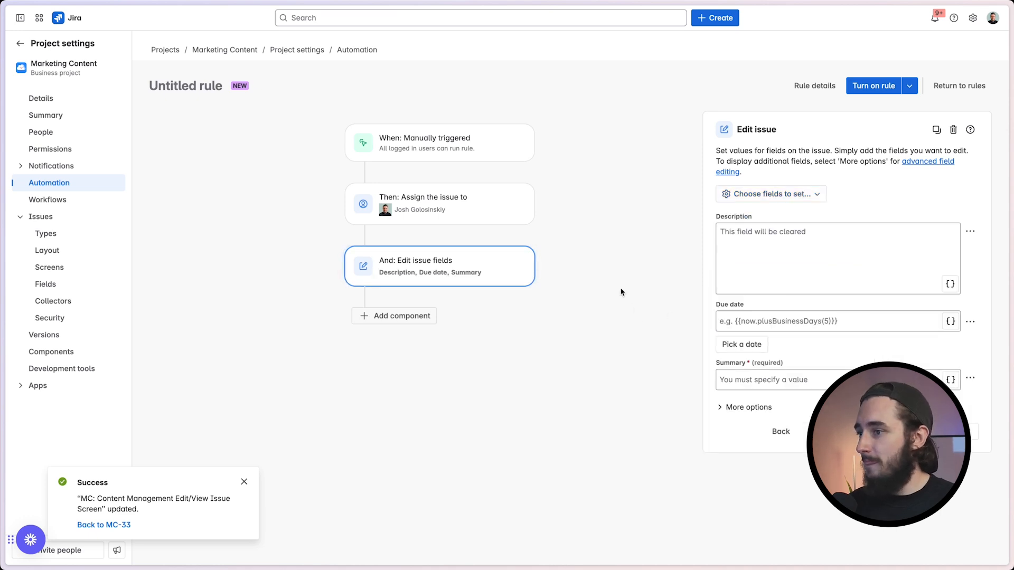
Step: Write "This is a template." as the Description value of the Edit issue action
click(766, 275)
text(TH)
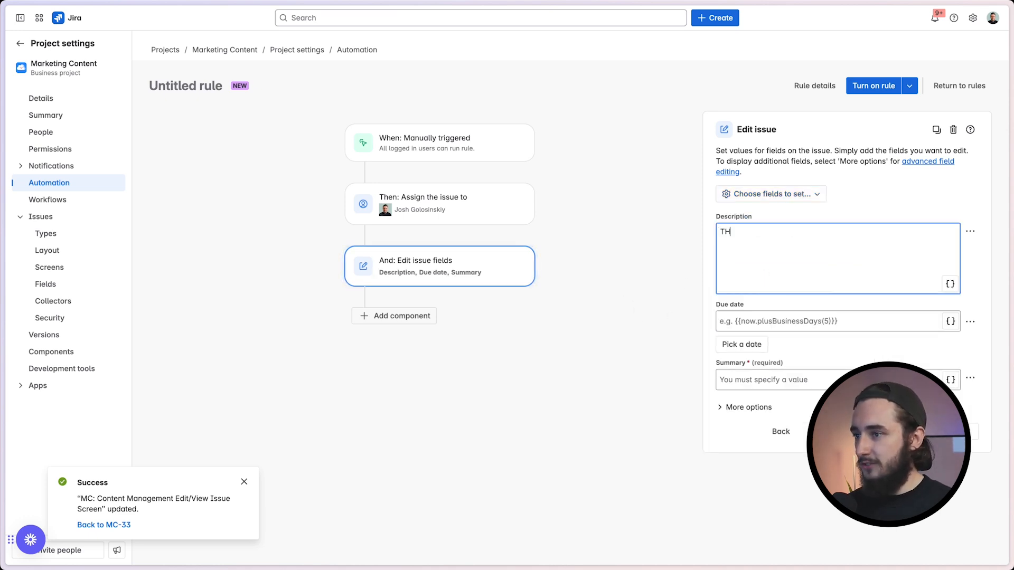
text(is i)
key(ctrl+a)
text(is a )
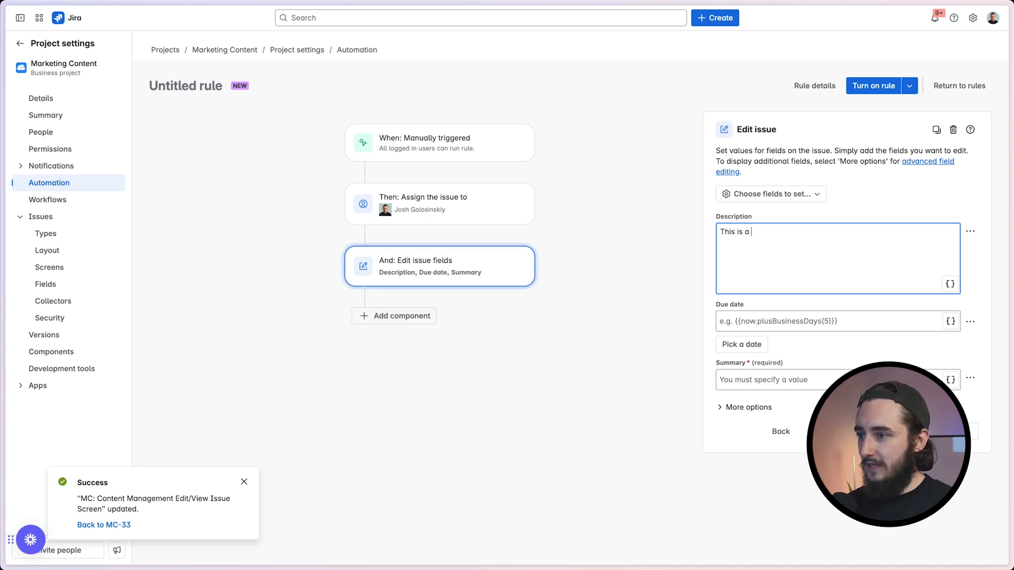
text(template.)
Step: Switch to ChatGPT and ask it to create a simple table in markdown for the Jira ticket description, for use in automation rules
mouse_move(11, 167)
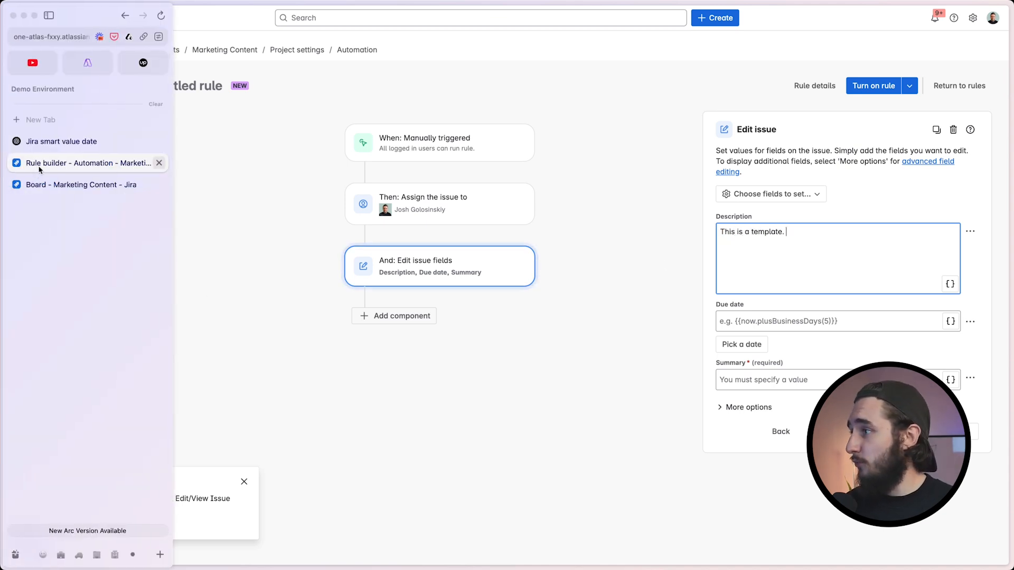
click(53, 143)
text(In the descrtiption on )
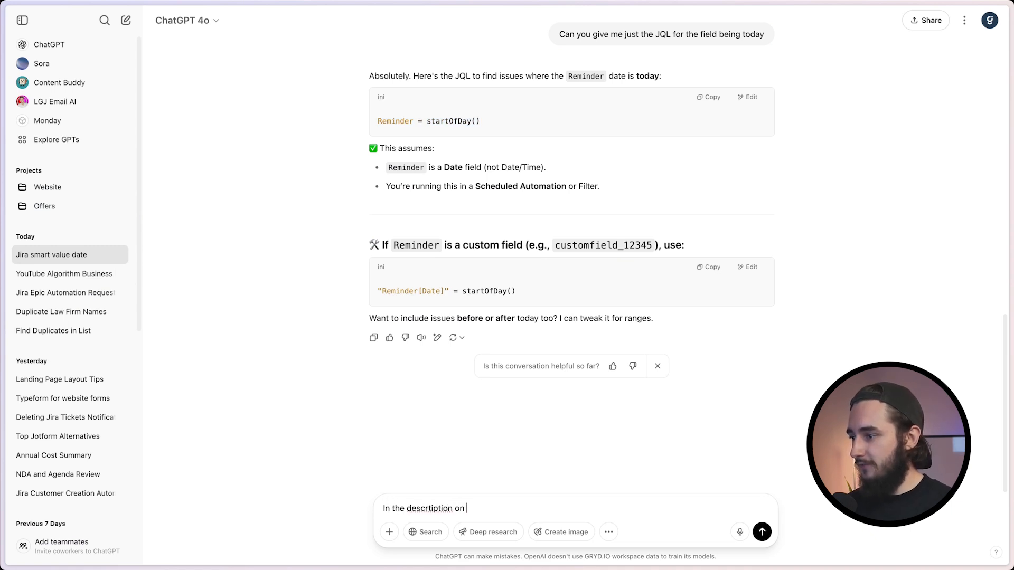
text(our Ji)
text(icvket)
key(BackSpace)
key(BackSpace)
key(BackSpace)
key(BackSpace)
text(using automati)
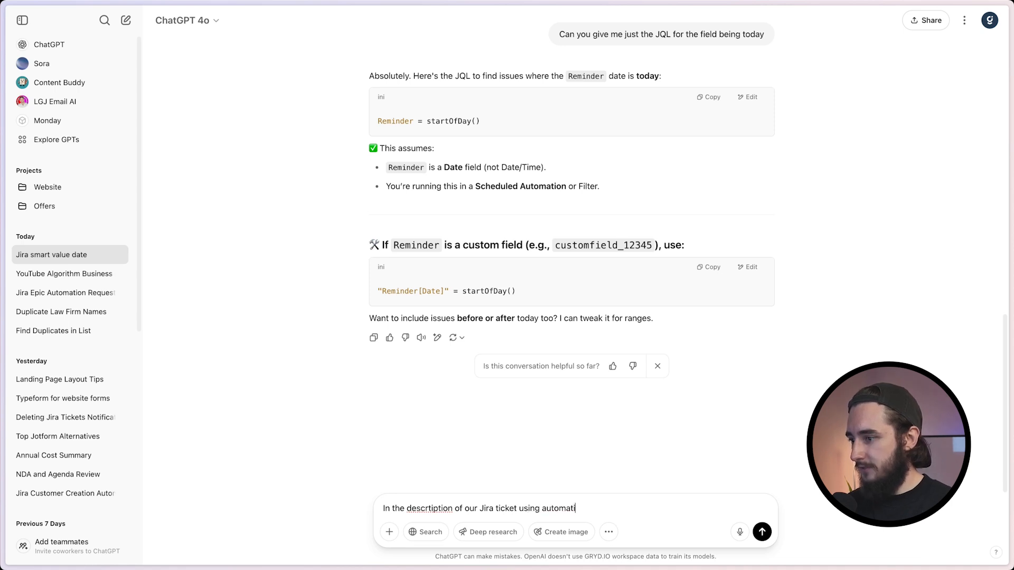
text(no ate a simple table)
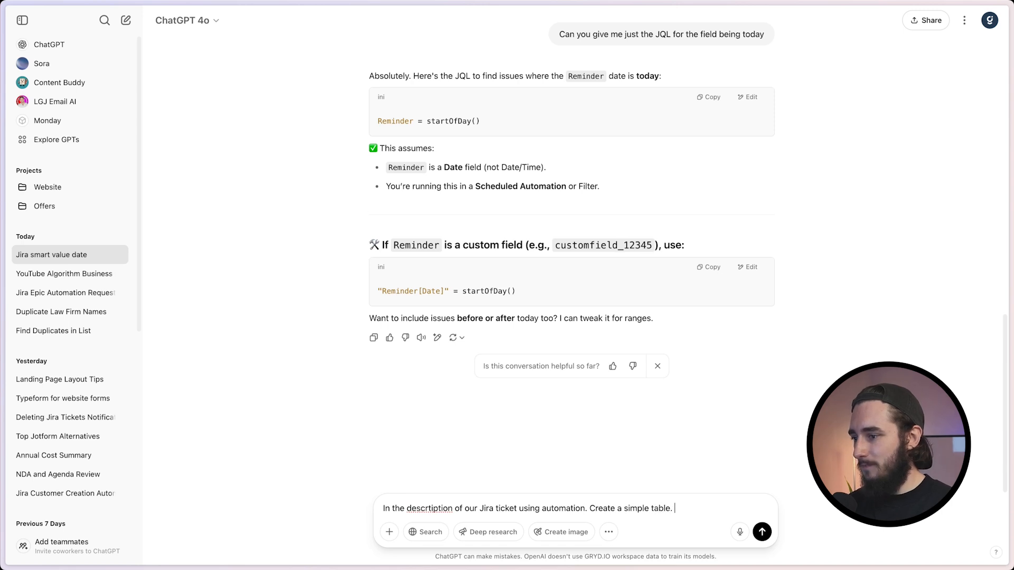
text(. I need this in mark)
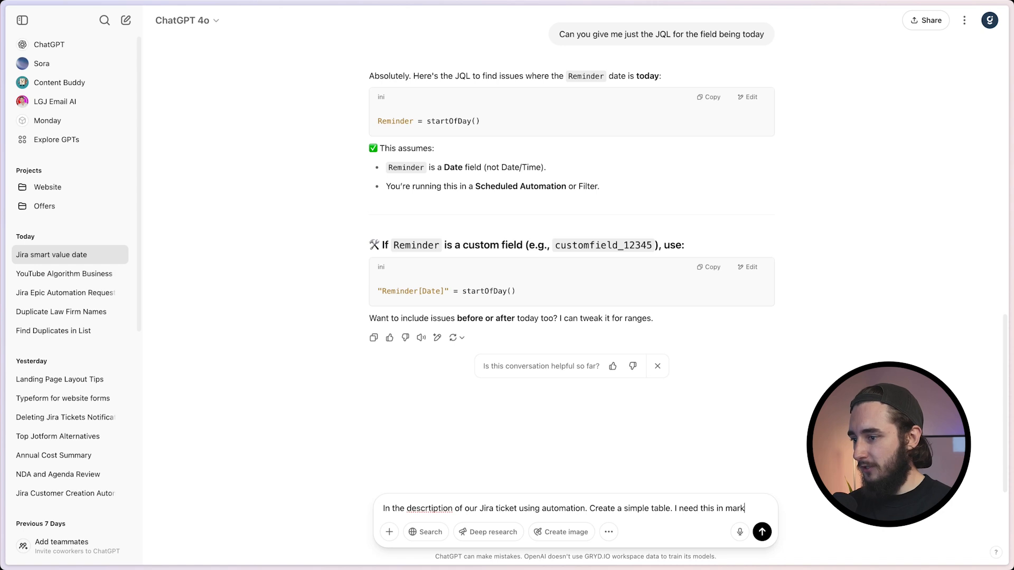
text(down fdo)
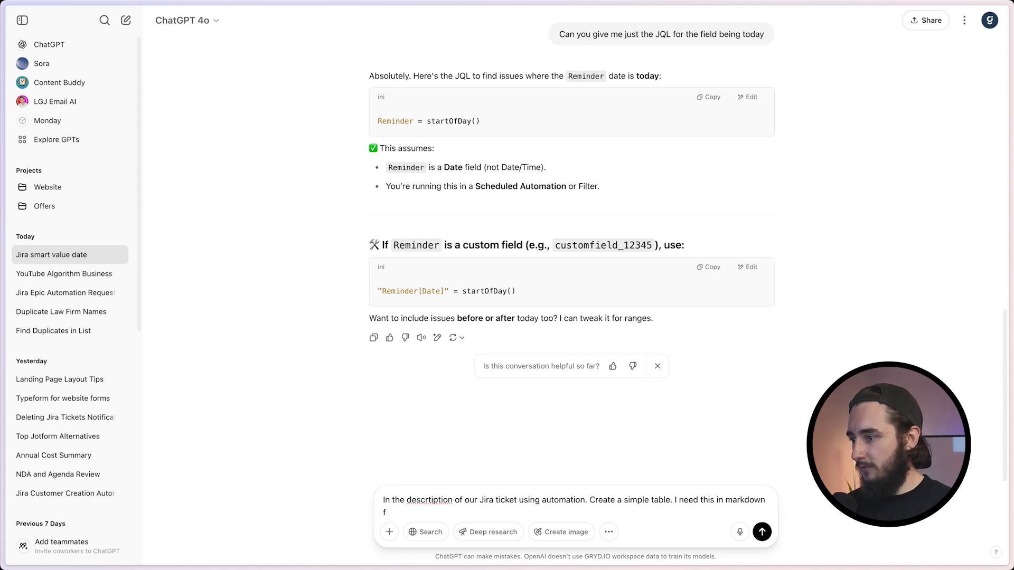
text( automation rul)
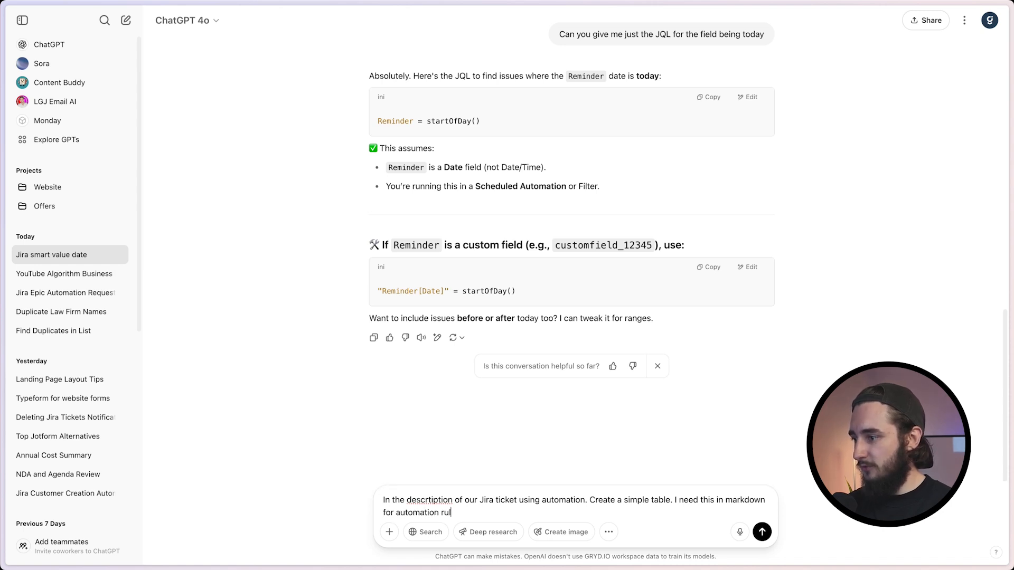
text(es)
key(Return)
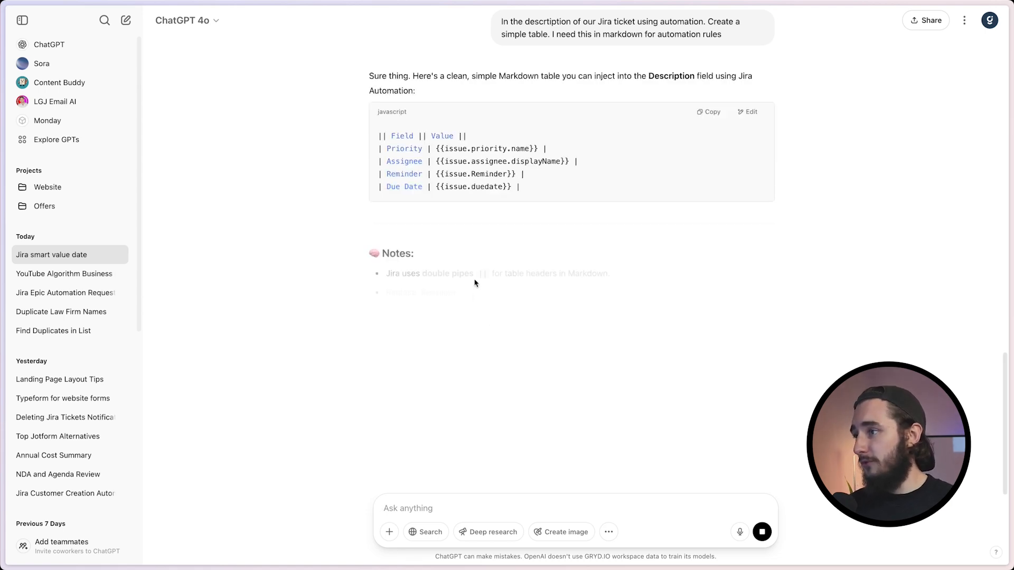
Step: Copy ChatGPT's Field and Value table and paste it below the template text in the rule's Description in Jira
click(717, 112)
mouse_move(1, 186)
click(68, 184)
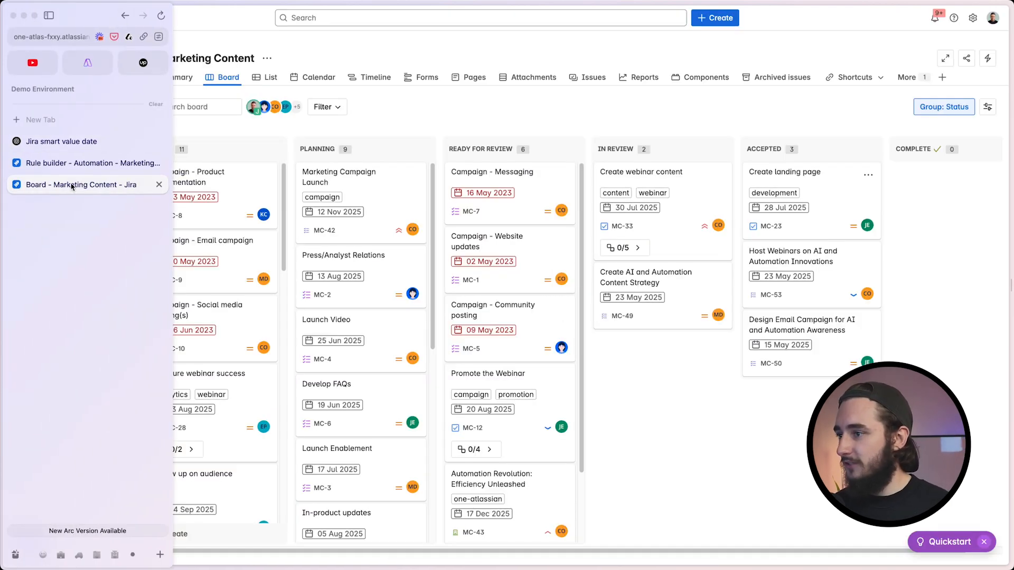
click(75, 170)
drag(801, 257, 718, 226)
click(778, 249)
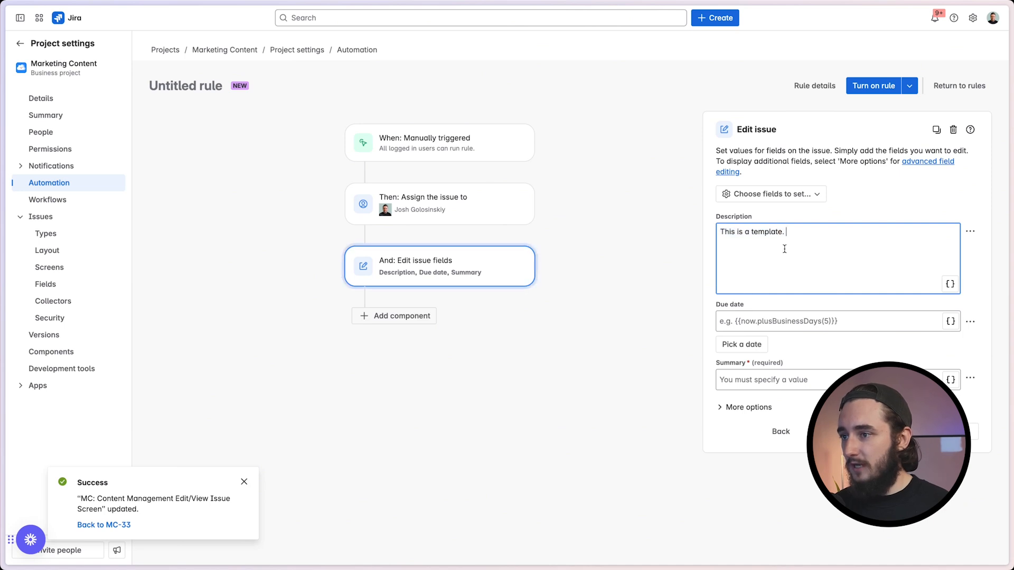
key(ctrl+v)
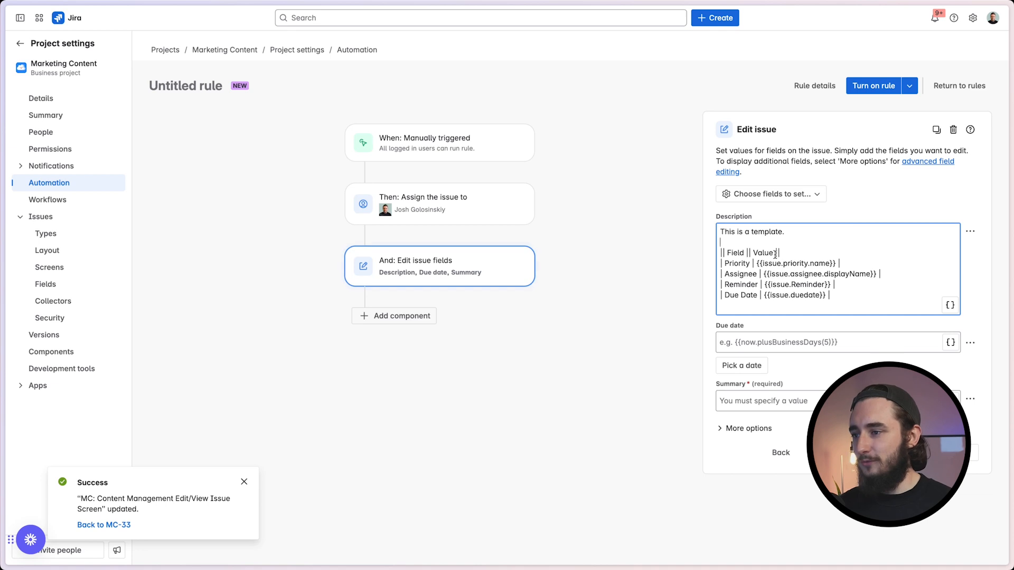
Step: Set the Edit issue action's Due date to {{now.jiraDate}} and its Summary to {{issue.summary}}
click(878, 343)
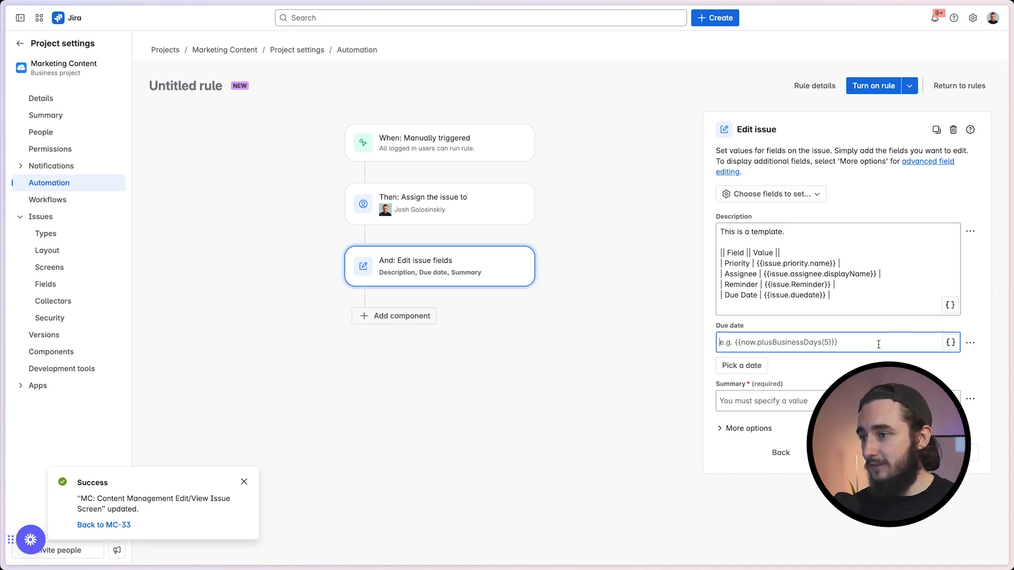
key(ctrl+v)
click(811, 399)
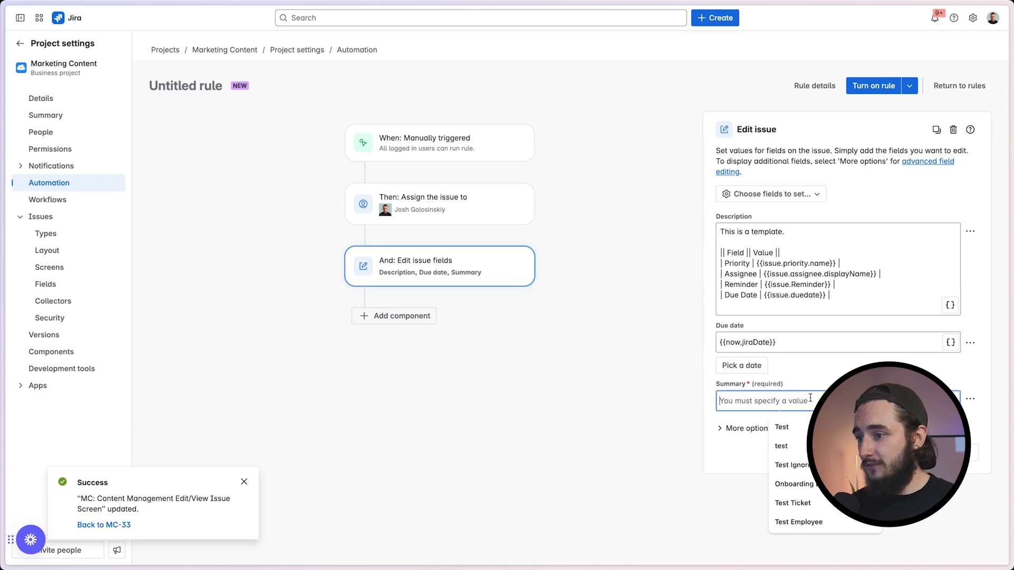
text({{issue.summary}})
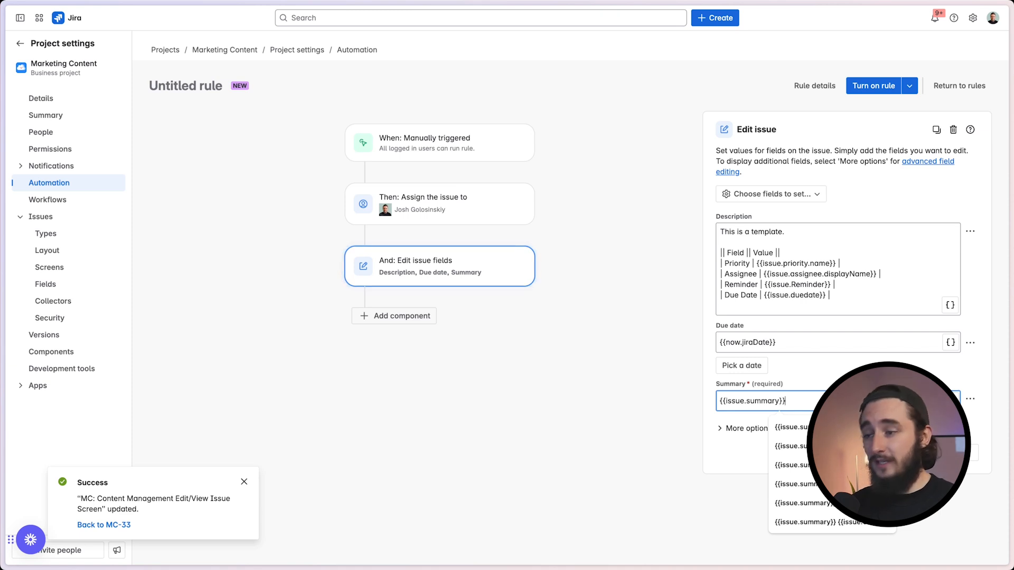
click(669, 438)
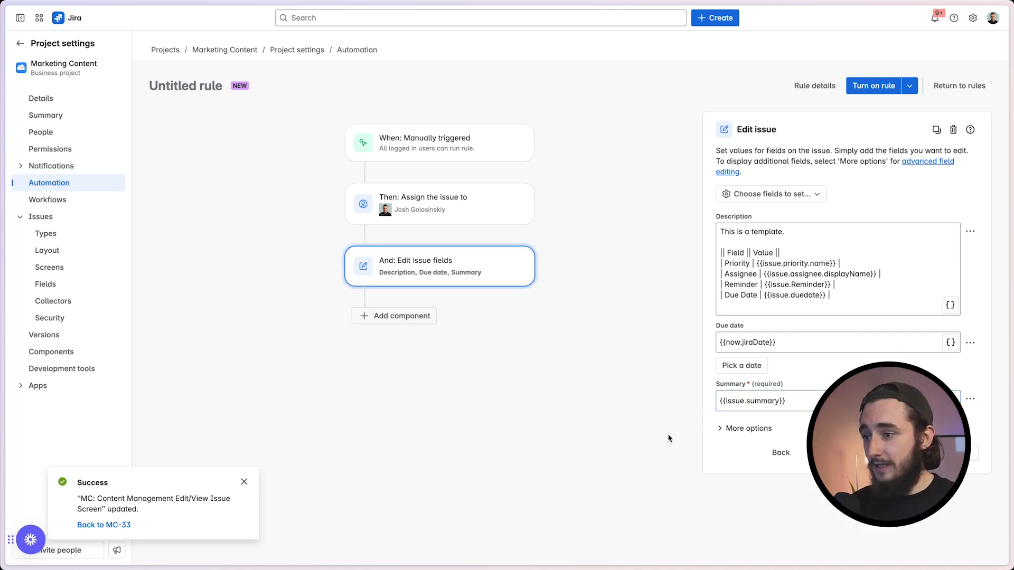
Step: Extend the Edit issue action's Summary value to "{{issue.summary}} : Template"
click(725, 400)
text({)
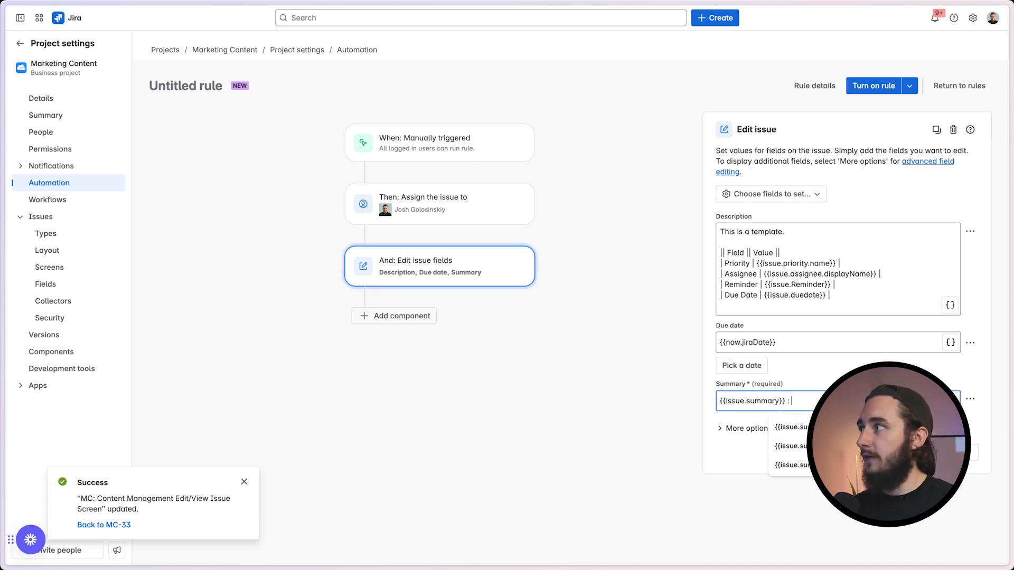
text( Templa)
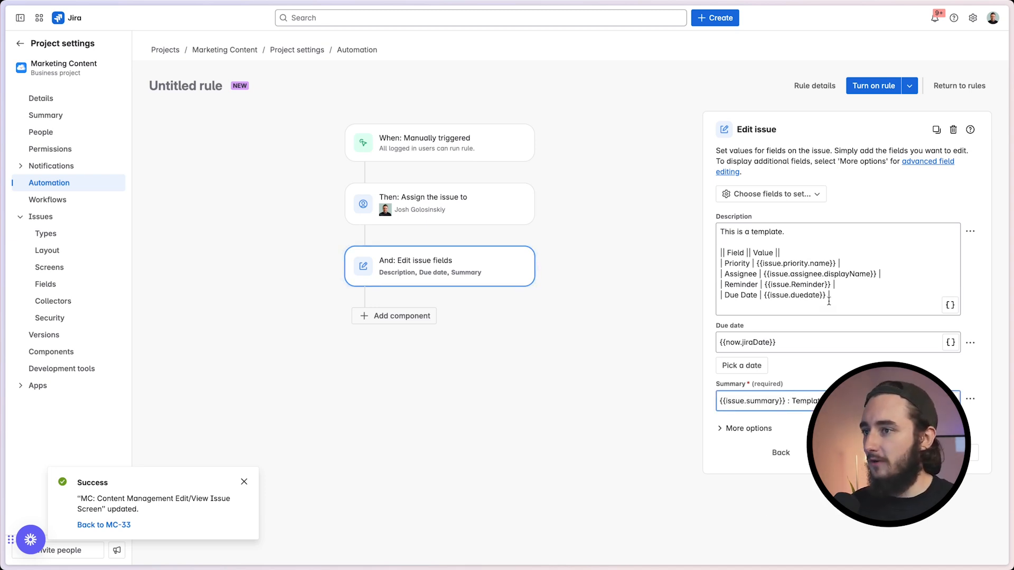
Step: Name the rule "Manually Trigger -> Template" and turn it on
click(873, 85)
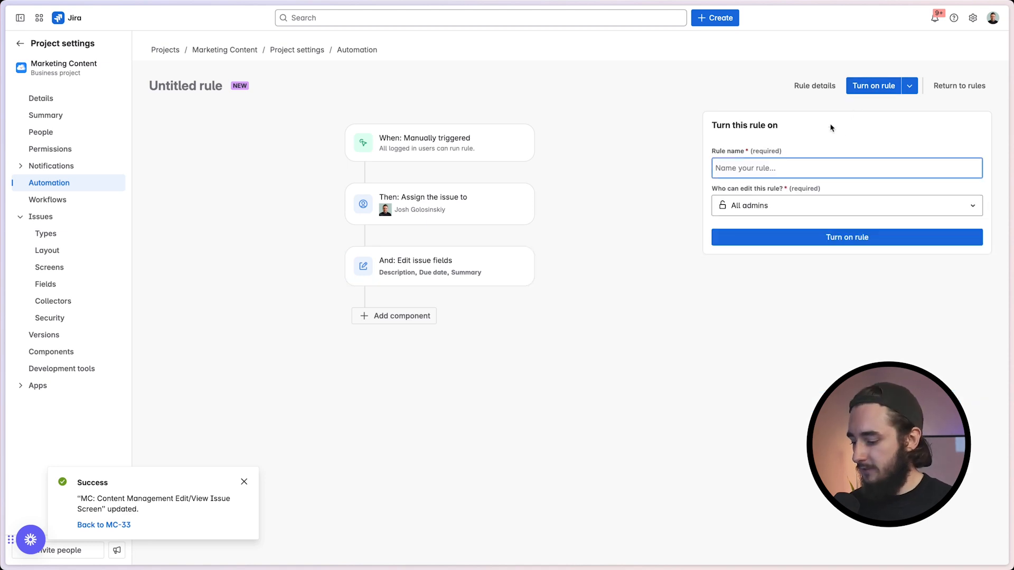
text(Template)
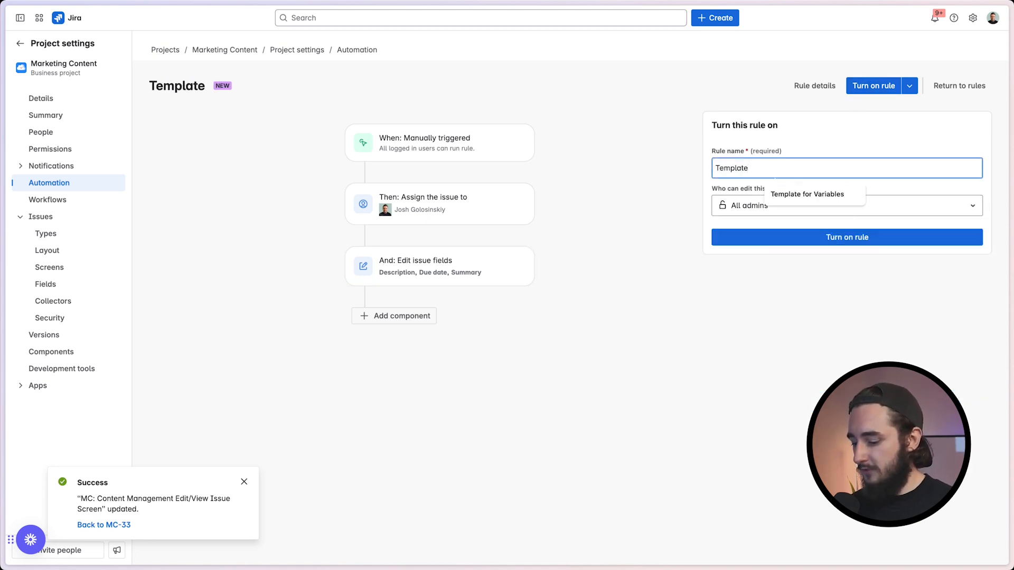
key(ctrl+a)
text(Manual)
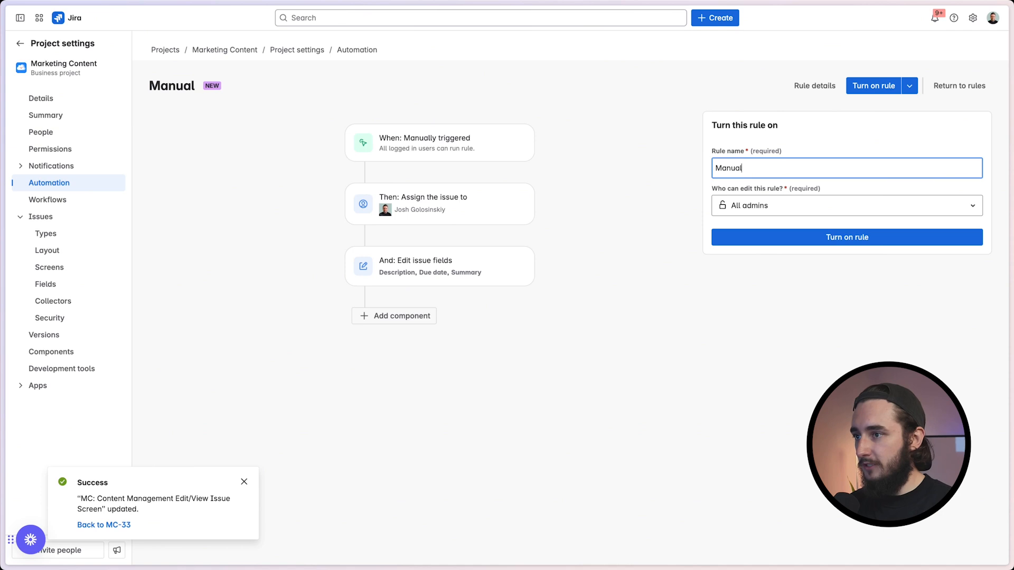
text(ly Trigger -)
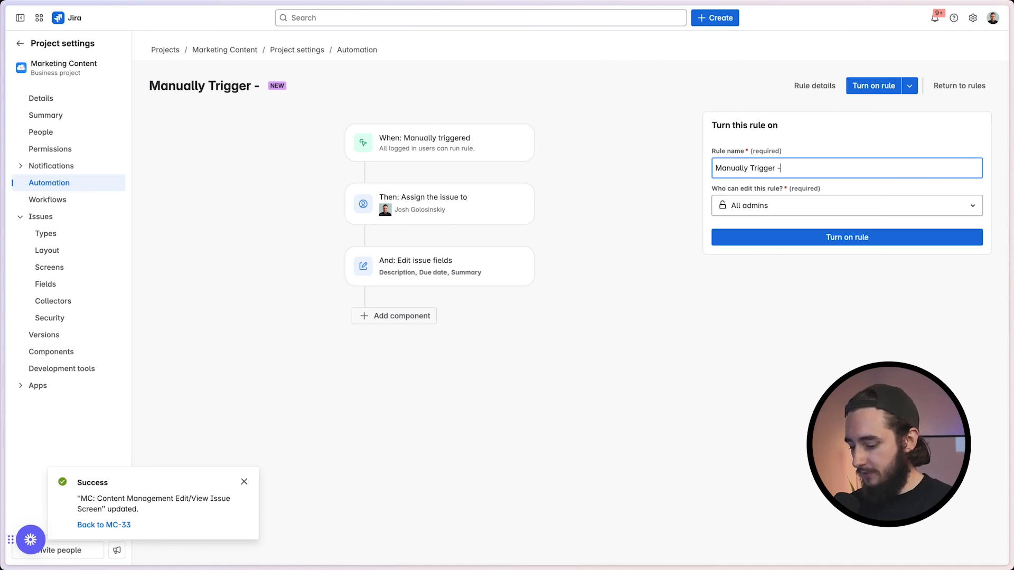
text(> Tem,plate)
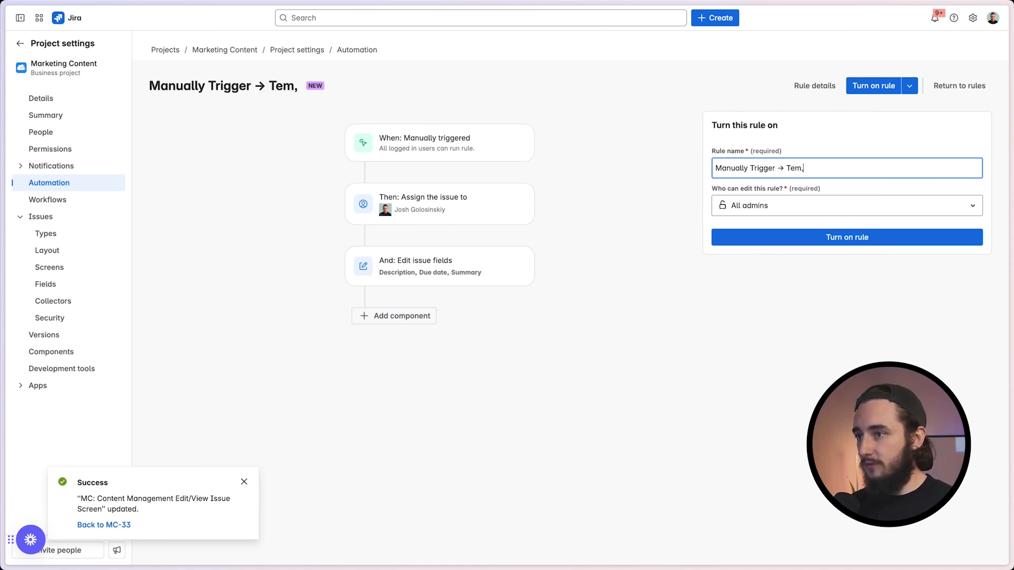
key(BackSpace)
key(BackSpace)
key(BackSpace)
key(BackSpace)
key(BackSpace)
key(BackSpace)
text(plate)
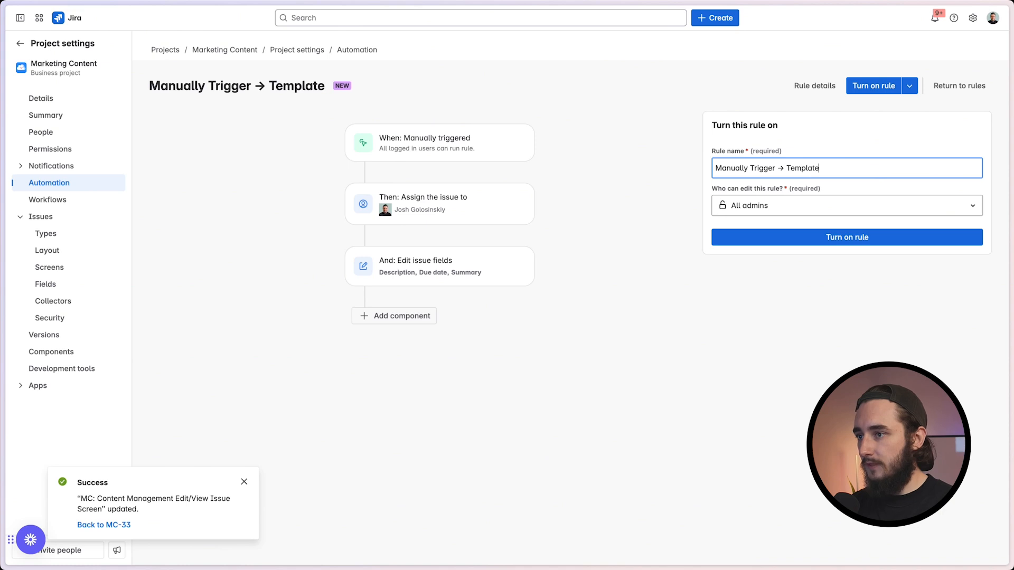
click(887, 86)
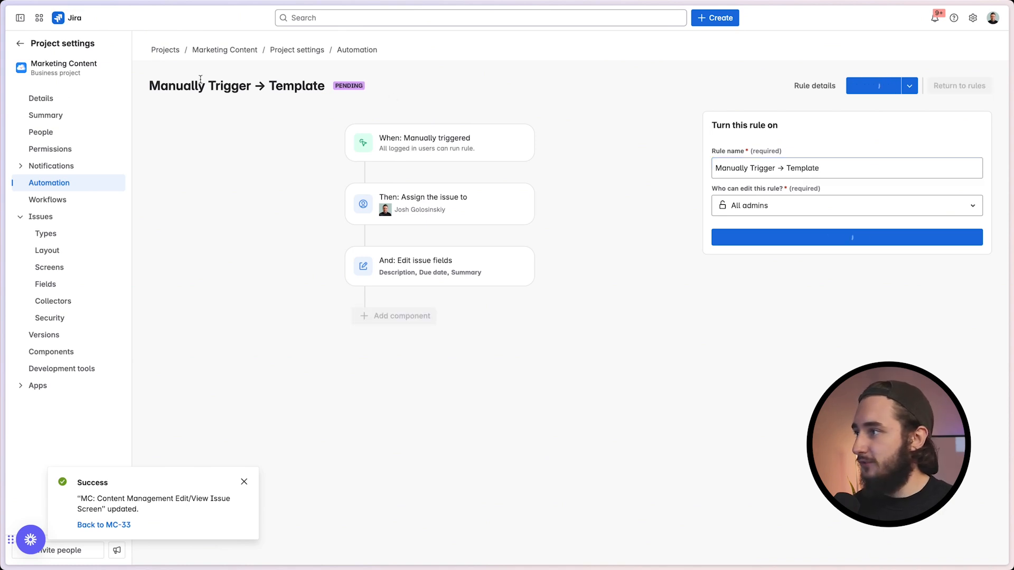
Step: Open the Campaign - Messaging issue from the Marketing Content board and run the Manually Trigger -> Template rule on it
click(216, 53)
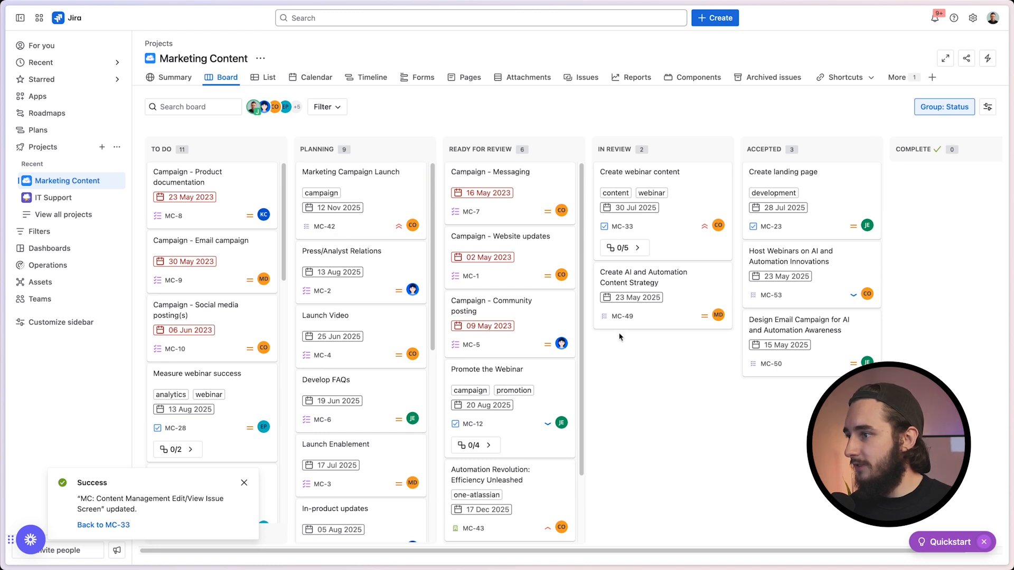
click(520, 186)
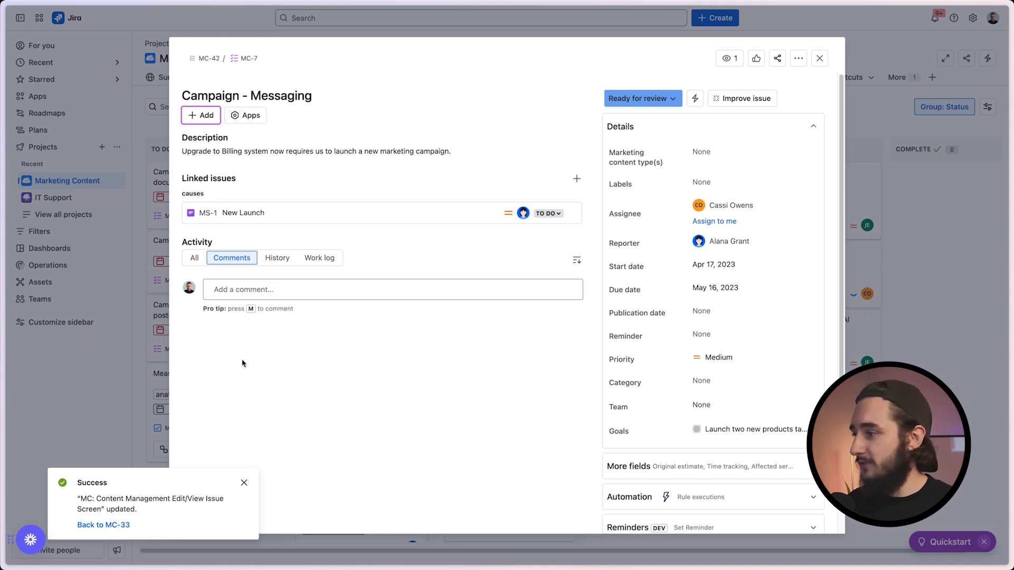
click(244, 482)
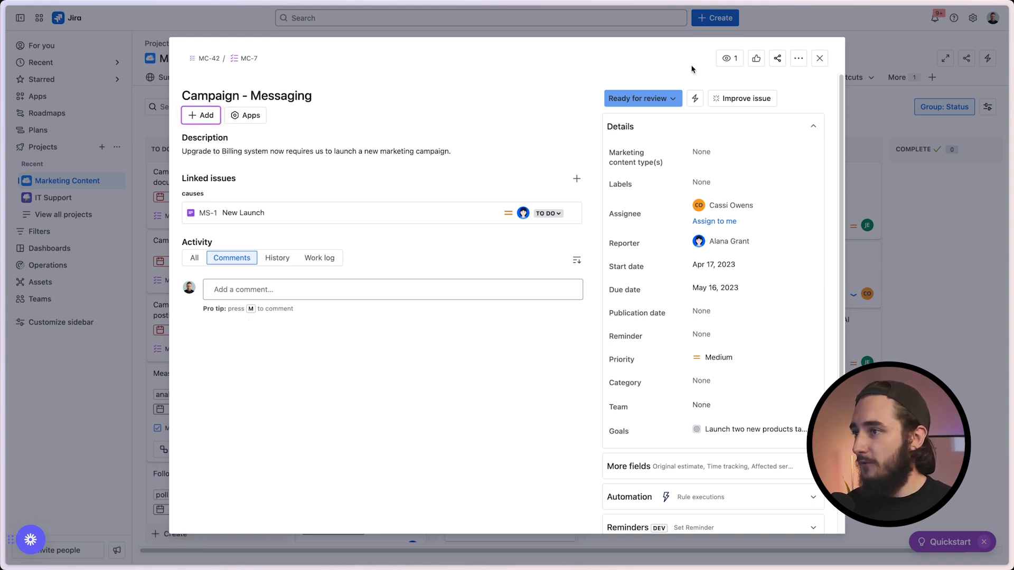
click(695, 99)
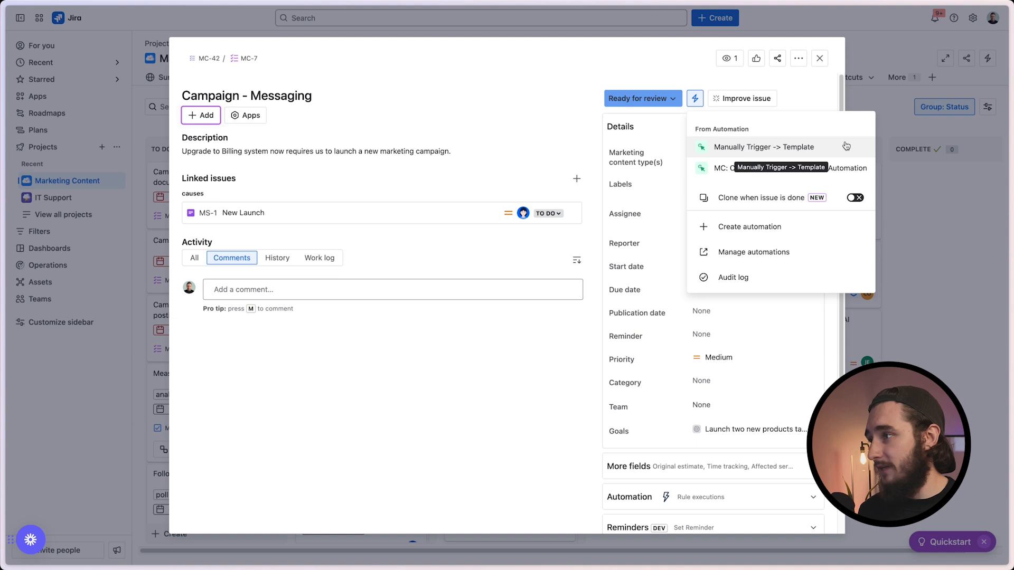
click(824, 147)
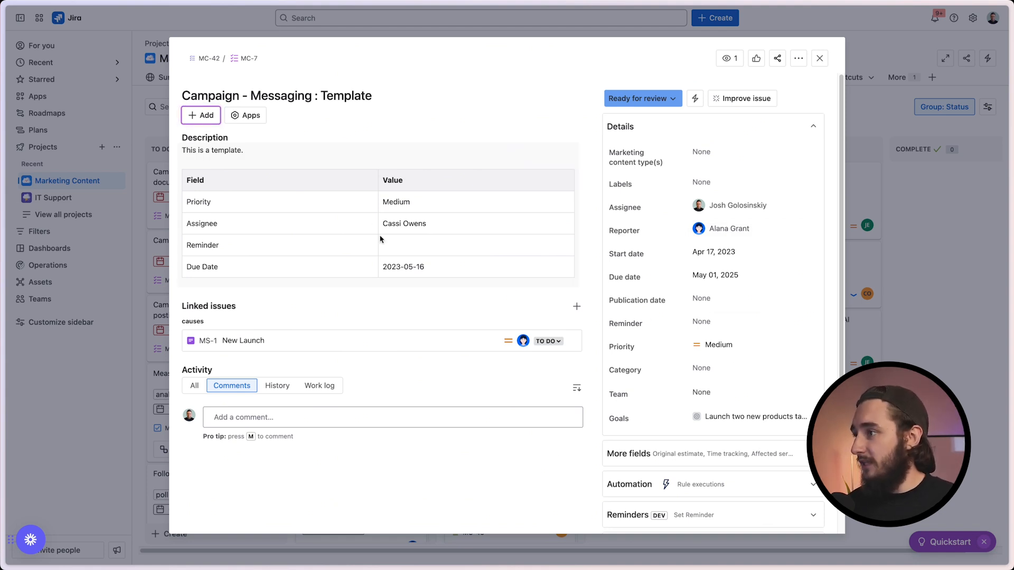
Step: Examine the original and added parts of the Campaign - Messaging issue's summary, then close the issue
drag(321, 97, 419, 98)
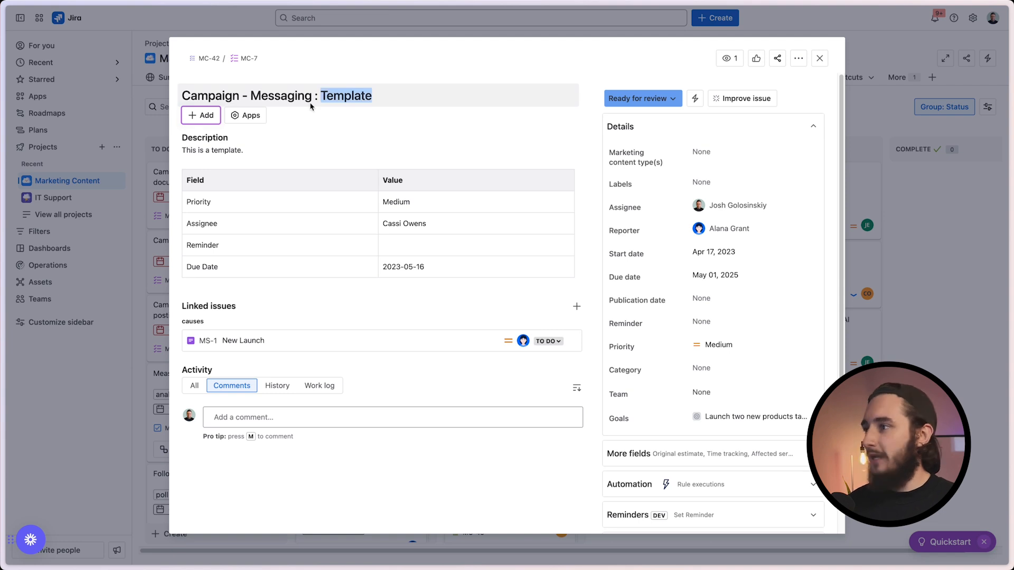
drag(318, 98, 180, 98)
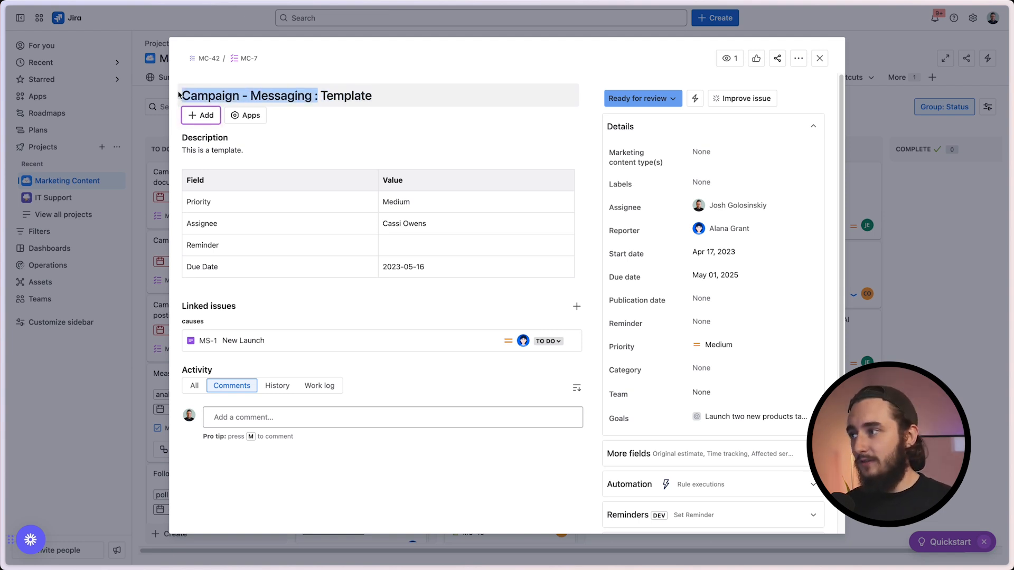
click(266, 473)
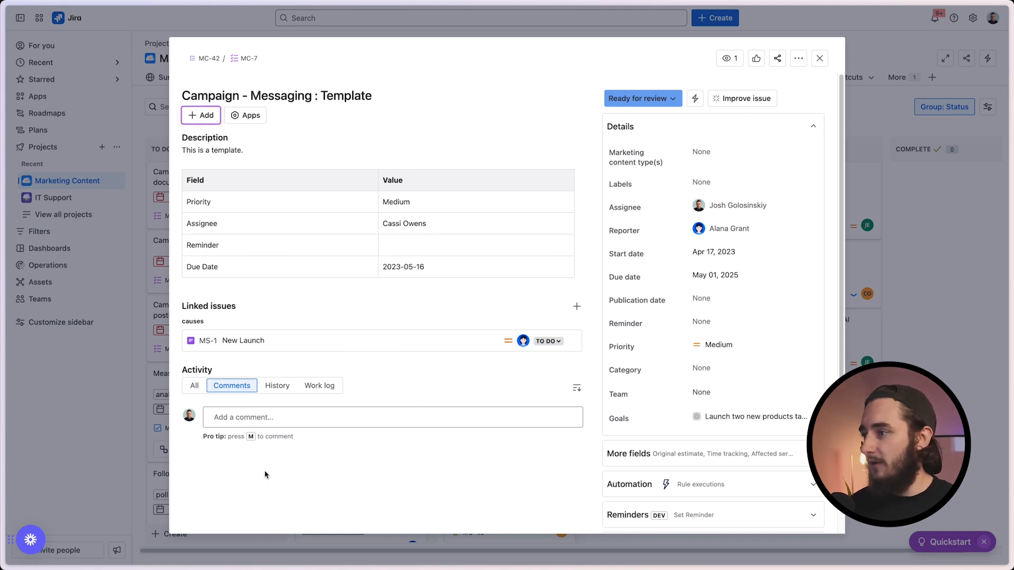
click(820, 58)
Step: Create a task named "Template Test" in the board's To Do column
scroll(191, 499, down, 3)
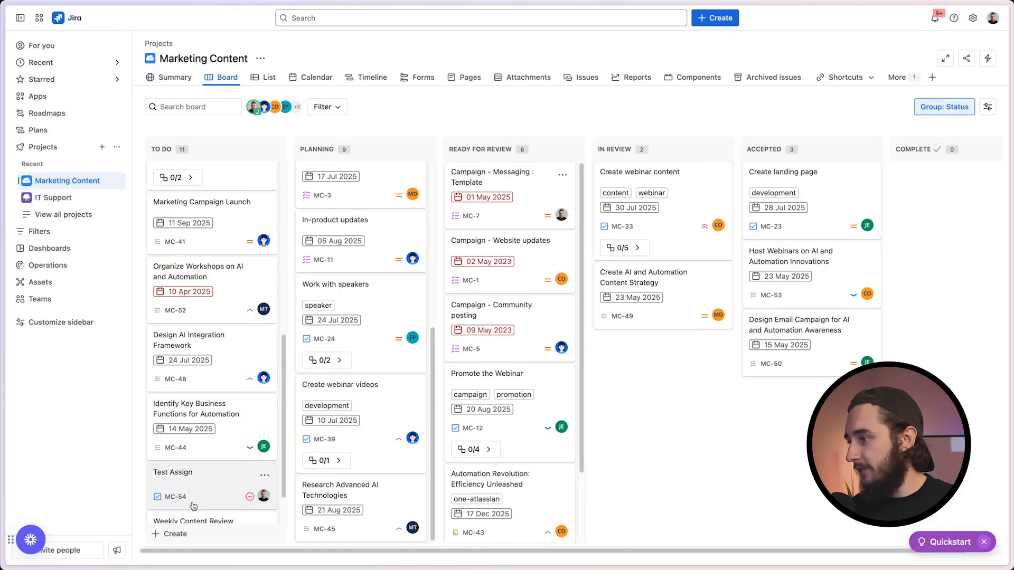
click(169, 534)
text(Tea)
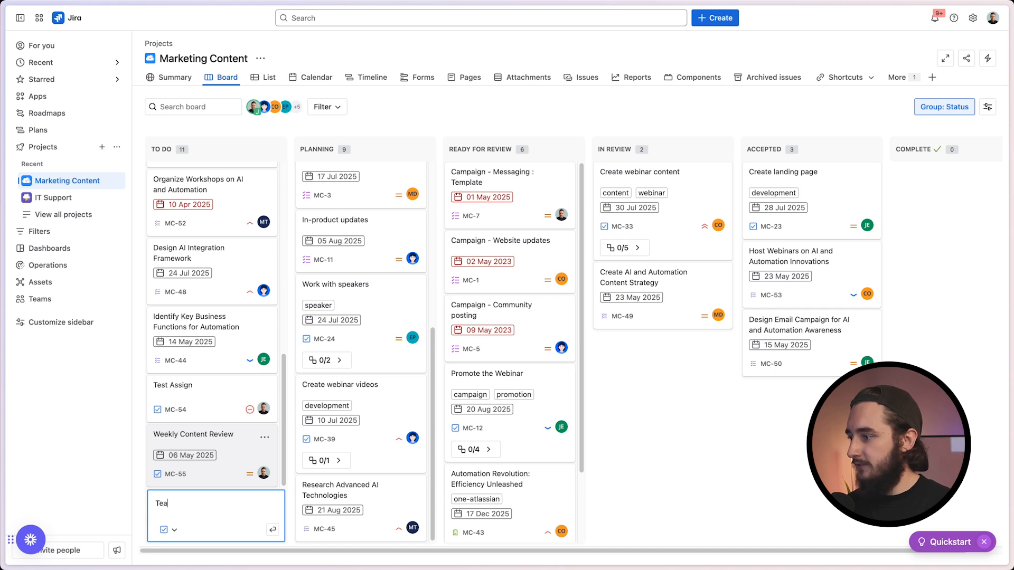
text(mplate Test)
key(Return)
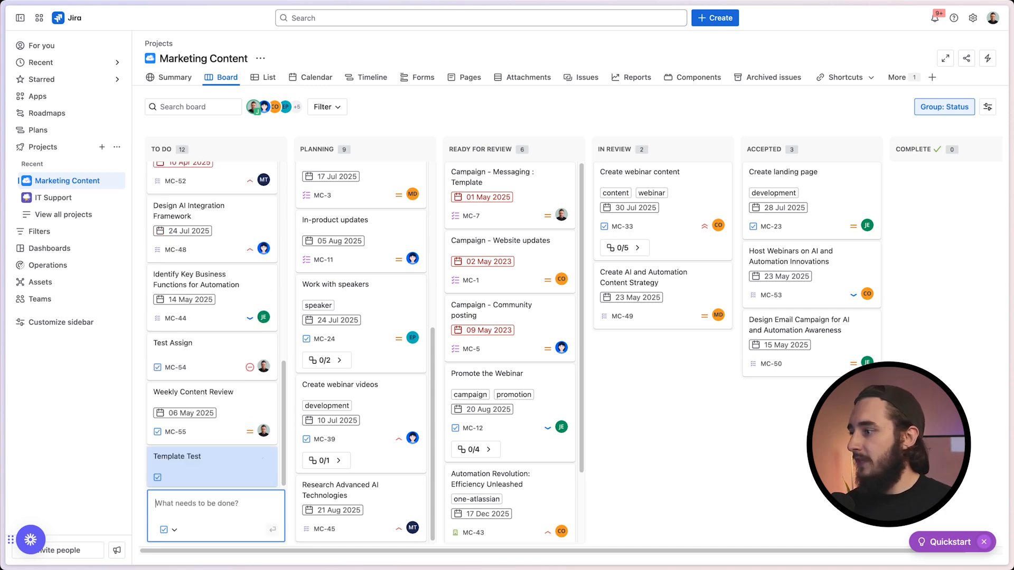
Step: Run the Manually Trigger -> Template rule on the Template Test issue and return to the board
click(236, 472)
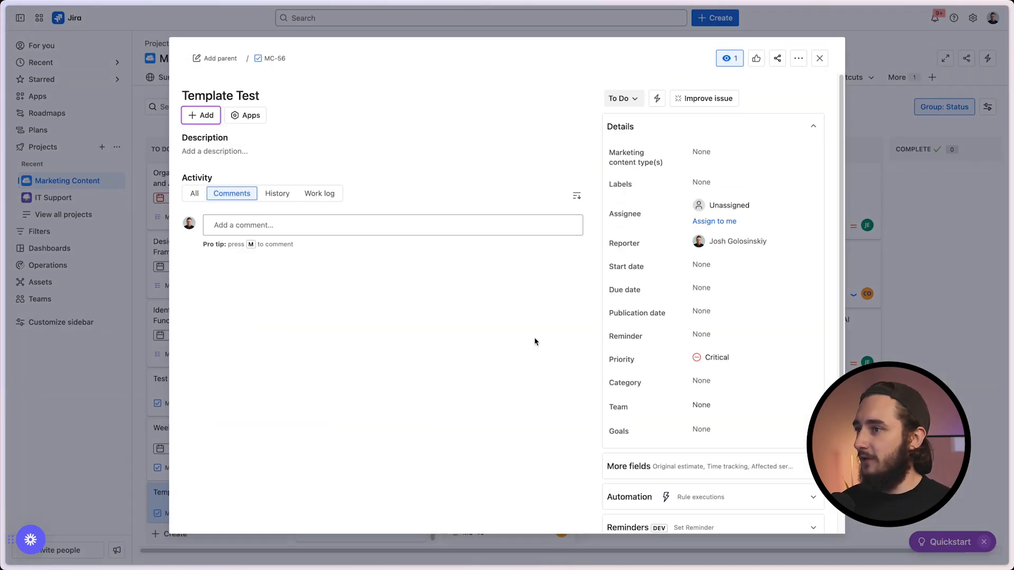
click(656, 98)
click(669, 147)
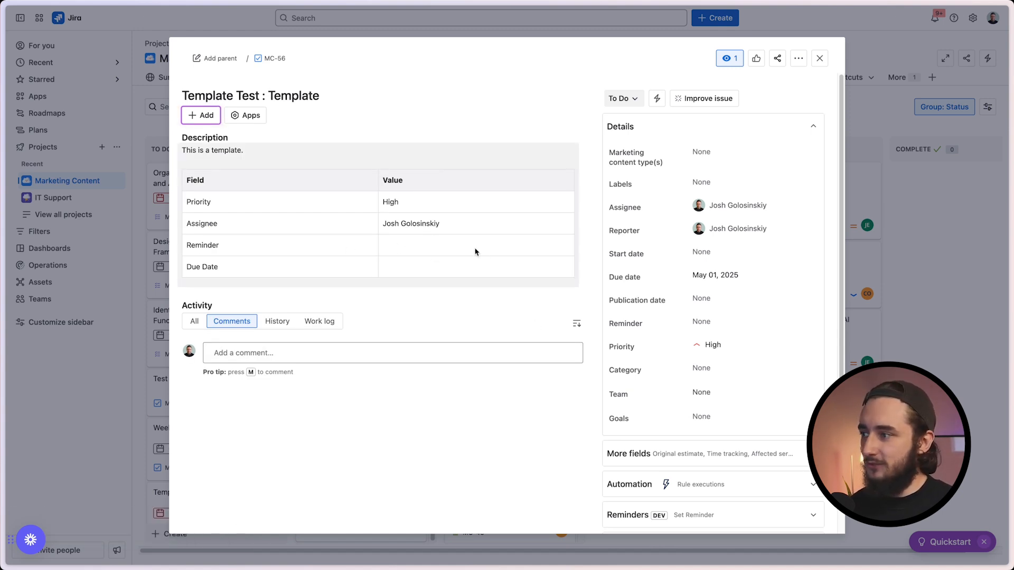
key(Escape)
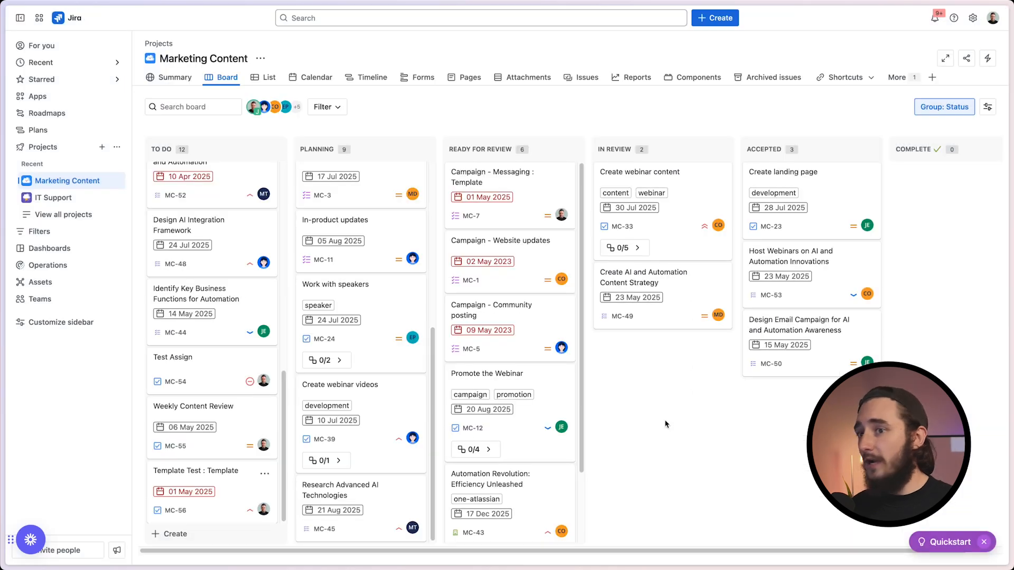